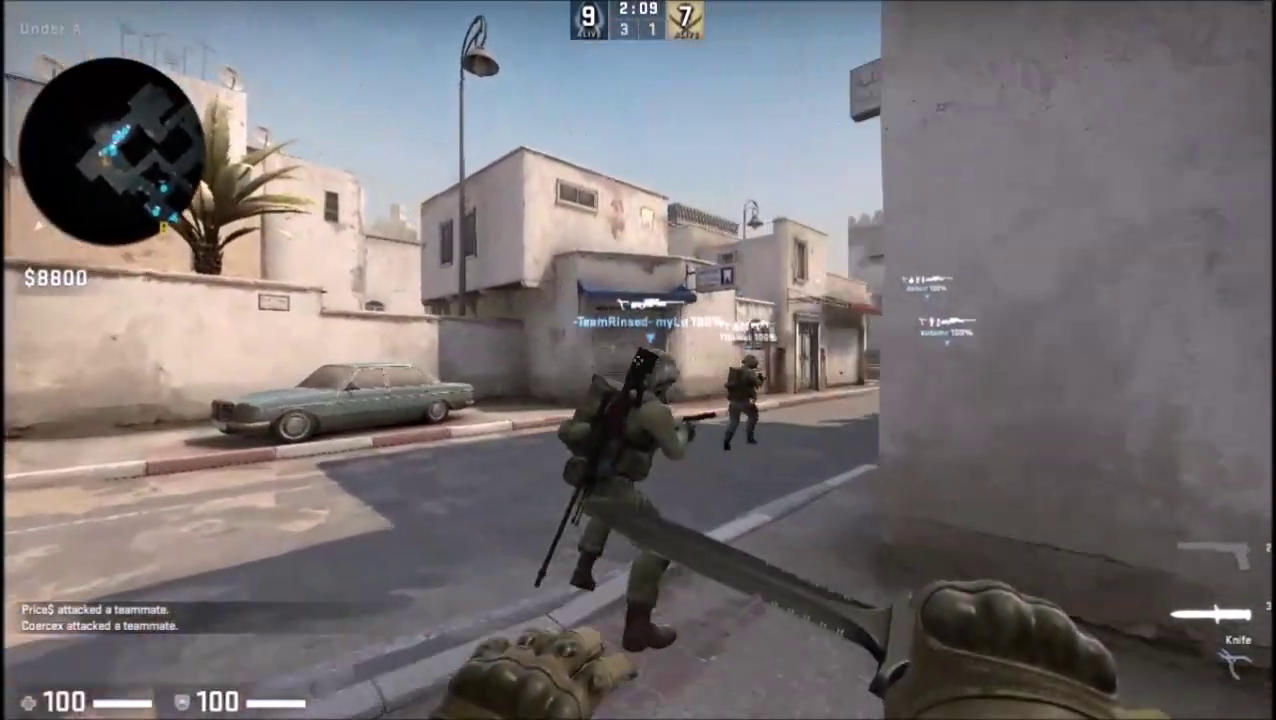
{"action": "key", "text": "Tab"}
{"action": "key", "text": "w"}
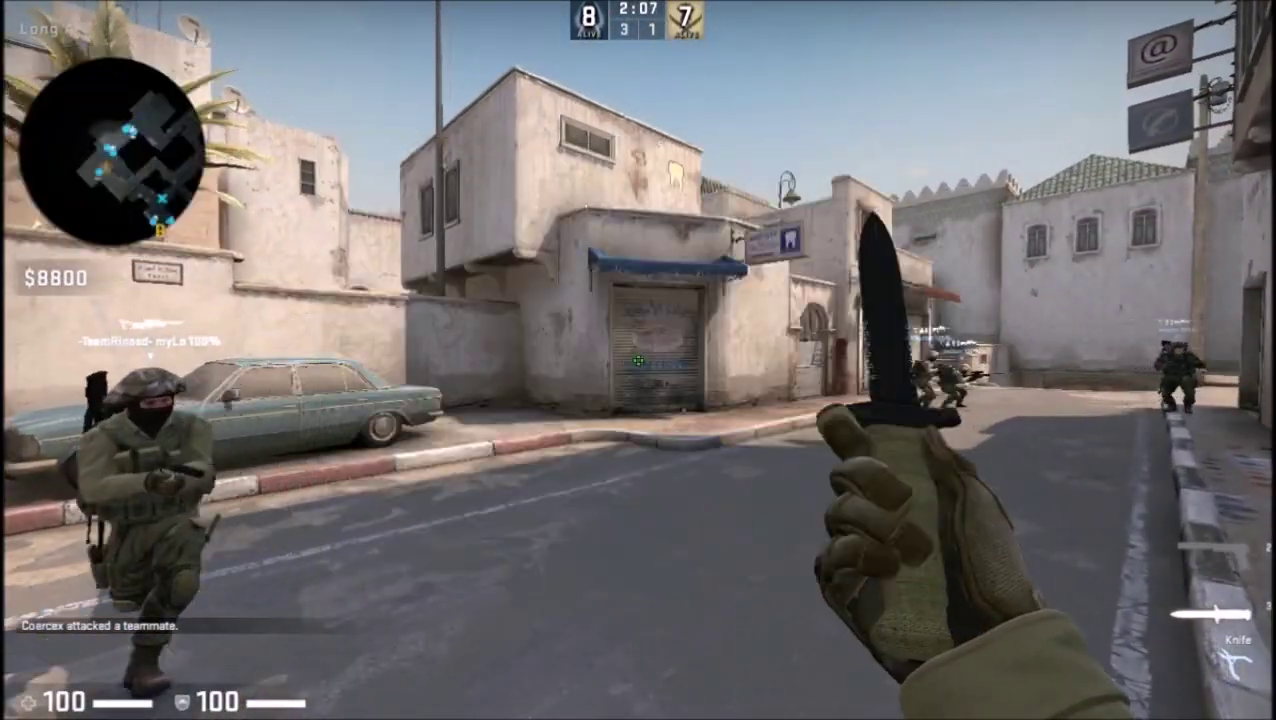
{"action": "key", "text": "w"}
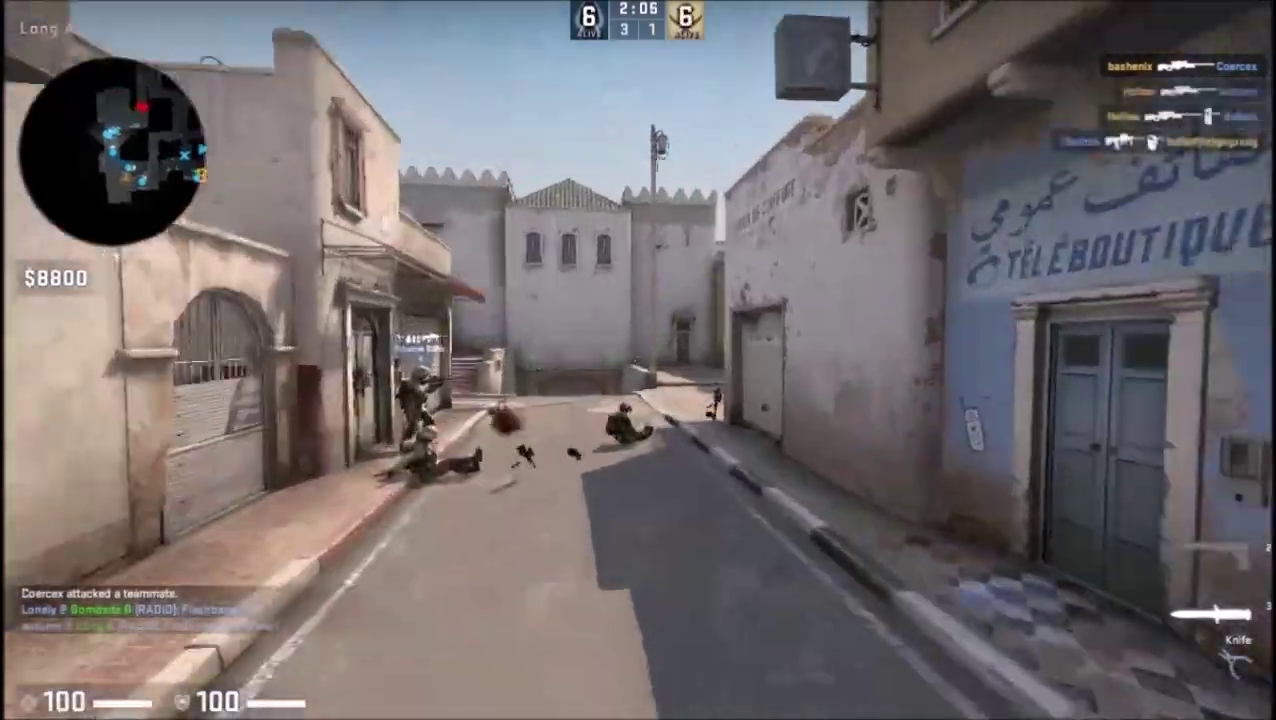
{"action": "key", "text": "w"}
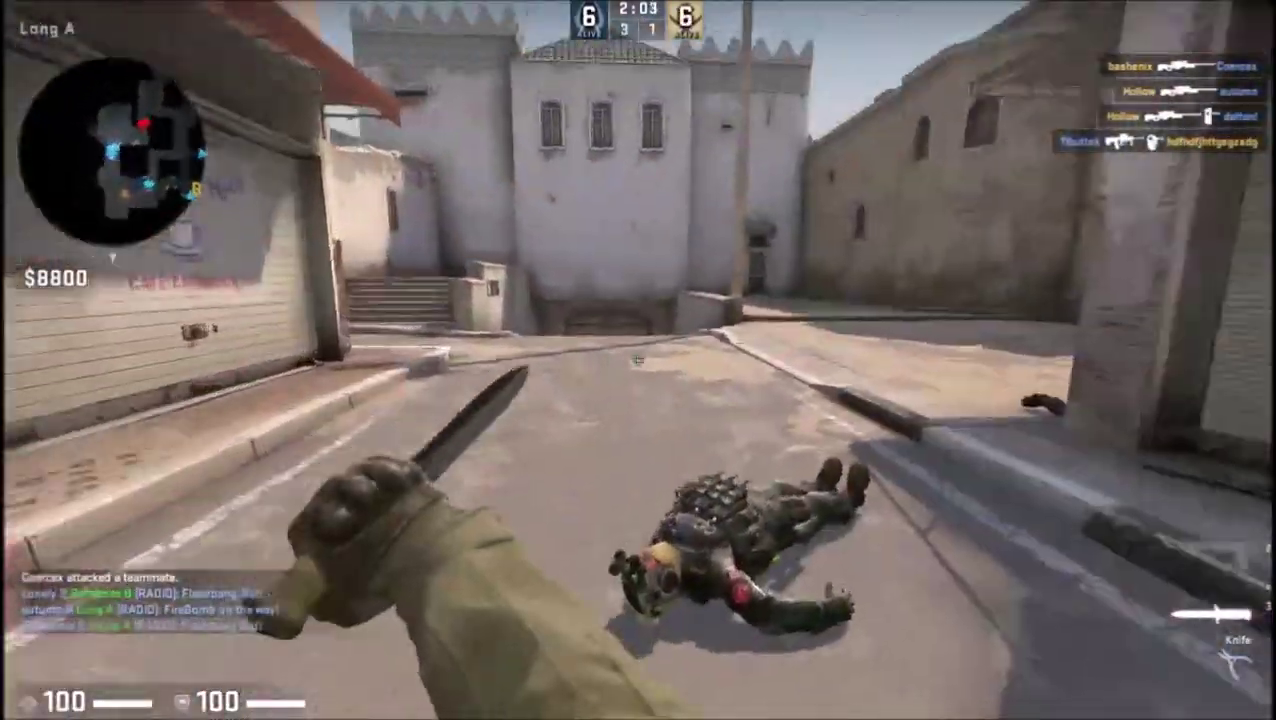
{"action": "key", "text": "w"}
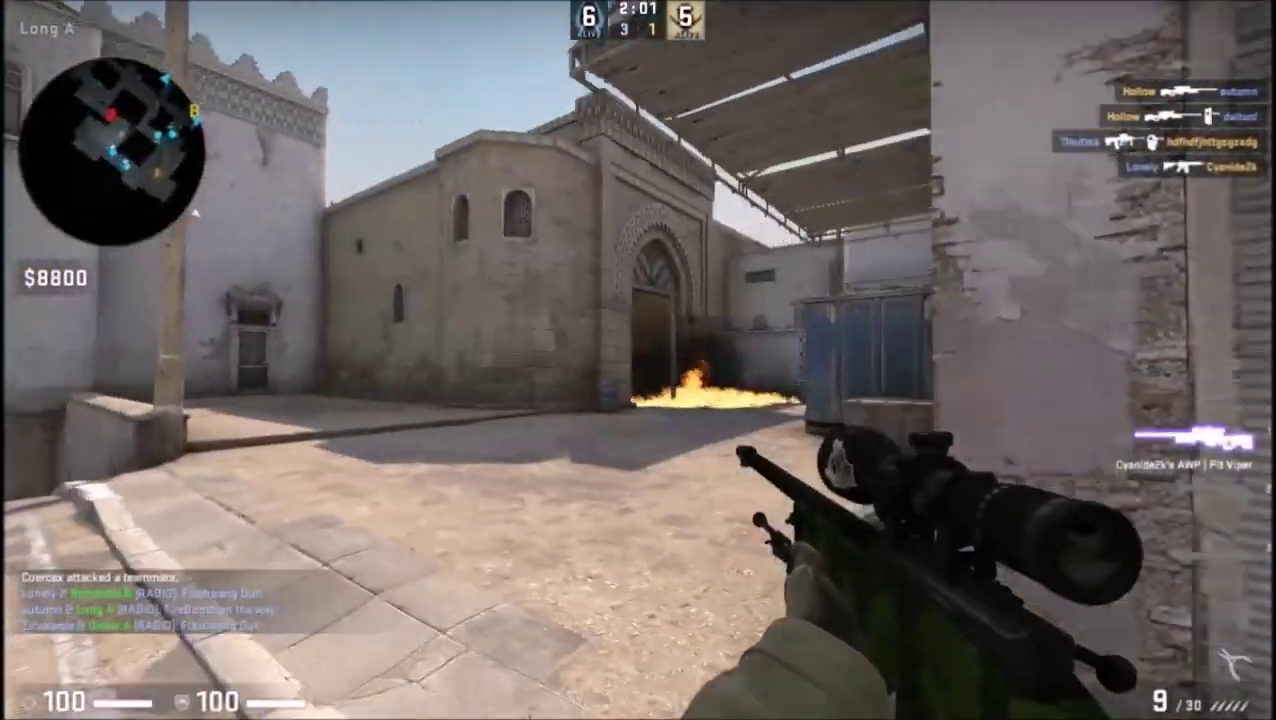
{"action": "key", "text": "w"}
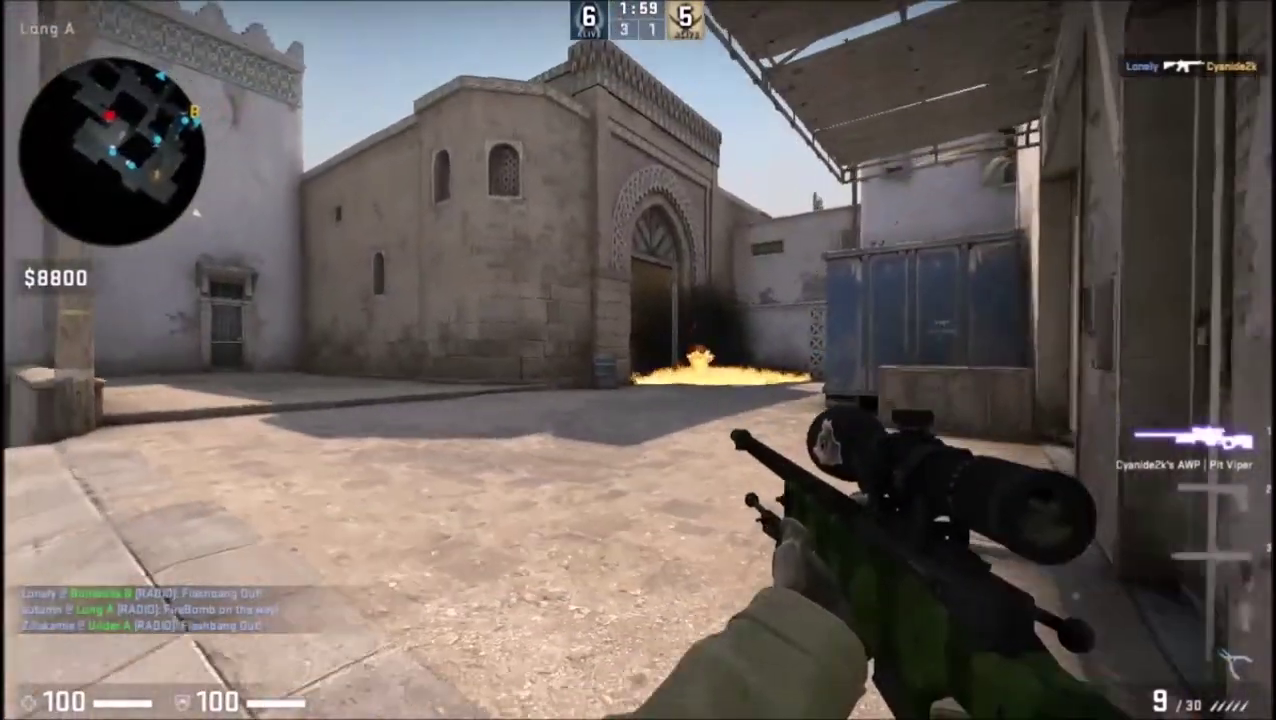
{"action": "left_click", "coordinate": [638, 360]}
{"action": "key", "text": "w"}
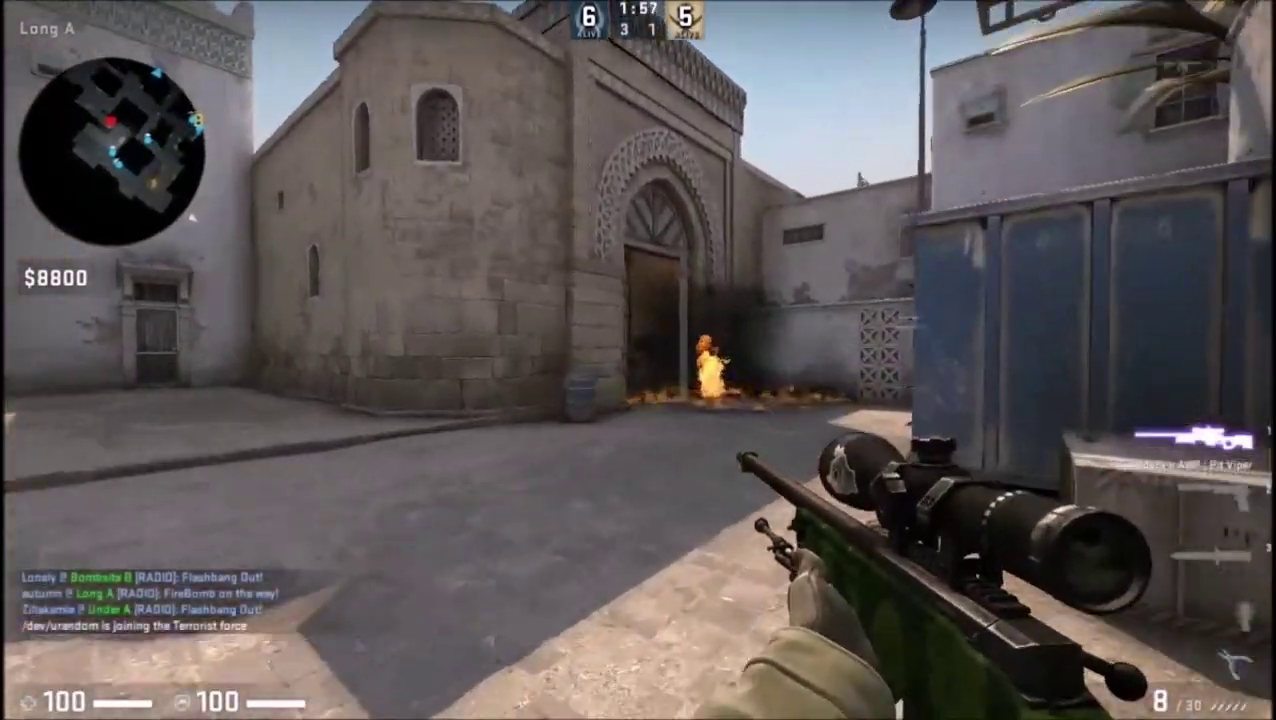
{"action": "key", "text": "w"}
{"action": "left_click", "coordinate": [638, 360]}
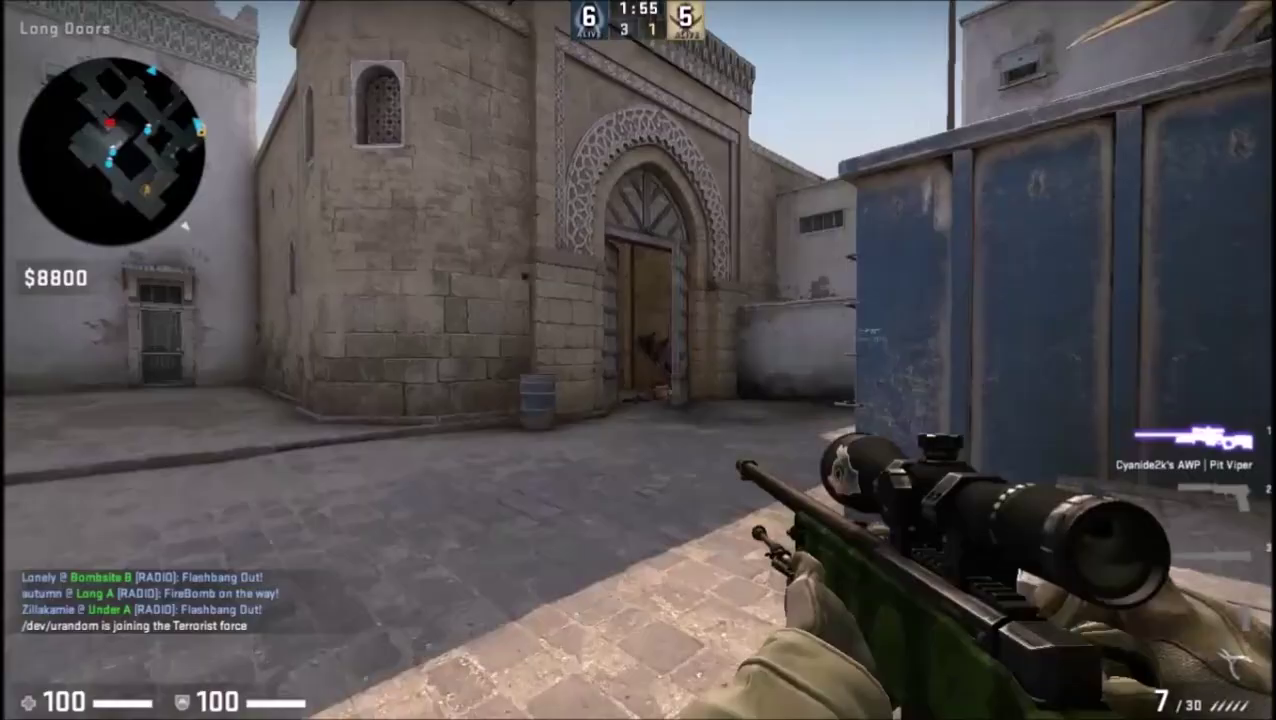
{"action": "right_click", "coordinate": [638, 360]}
{"action": "key", "text": "w"}
{"action": "right_click", "coordinate": [638, 360]}
{"action": "key", "text": "3"}
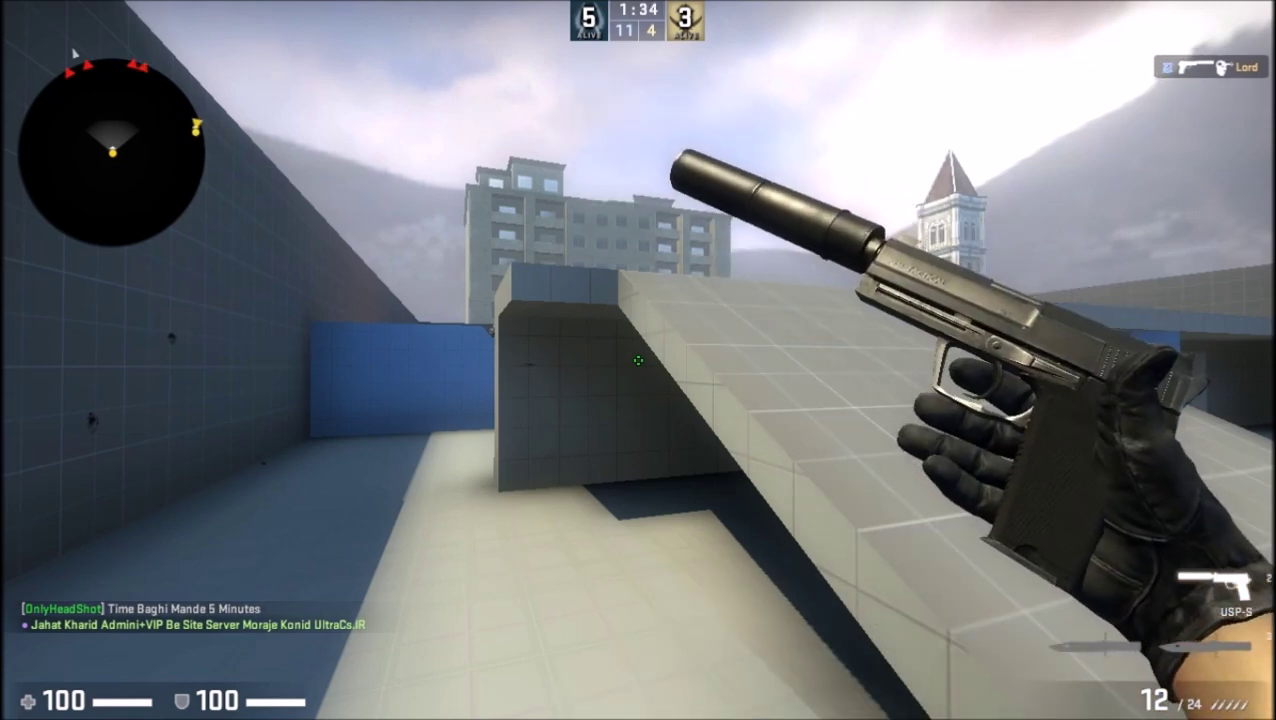
{"action": "key", "text": "w"}
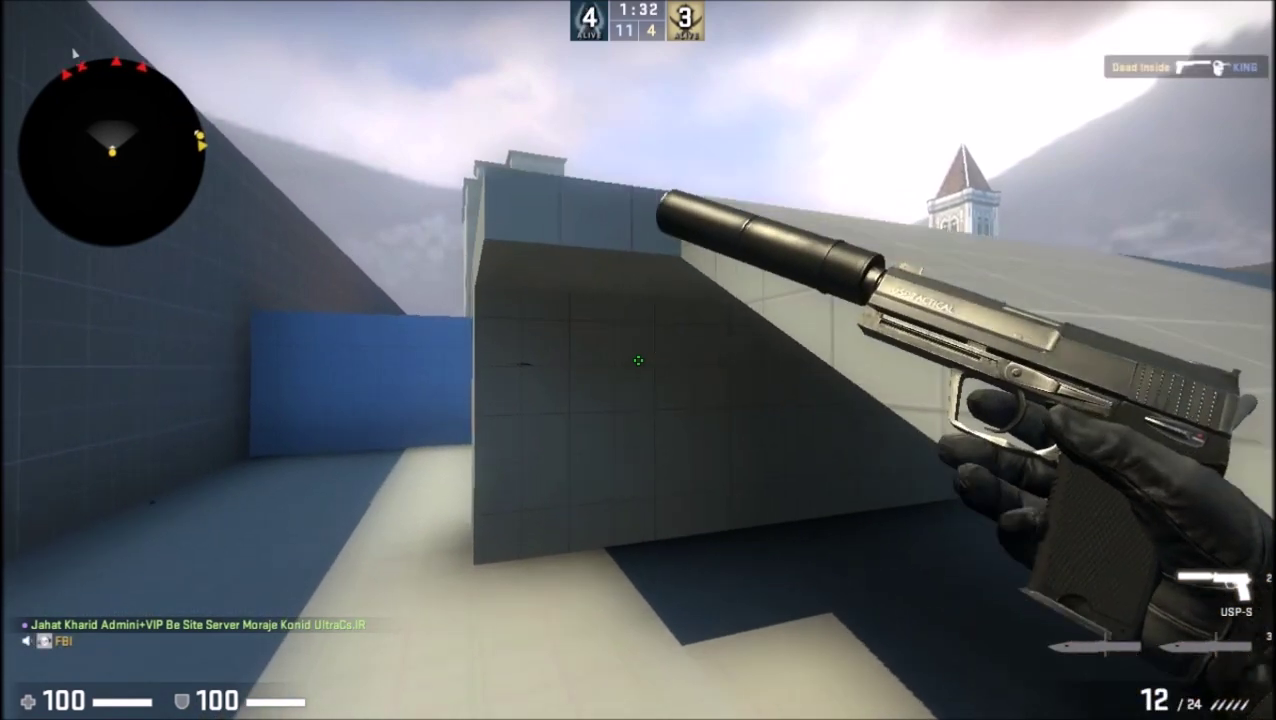
{"action": "key", "text": "f"}
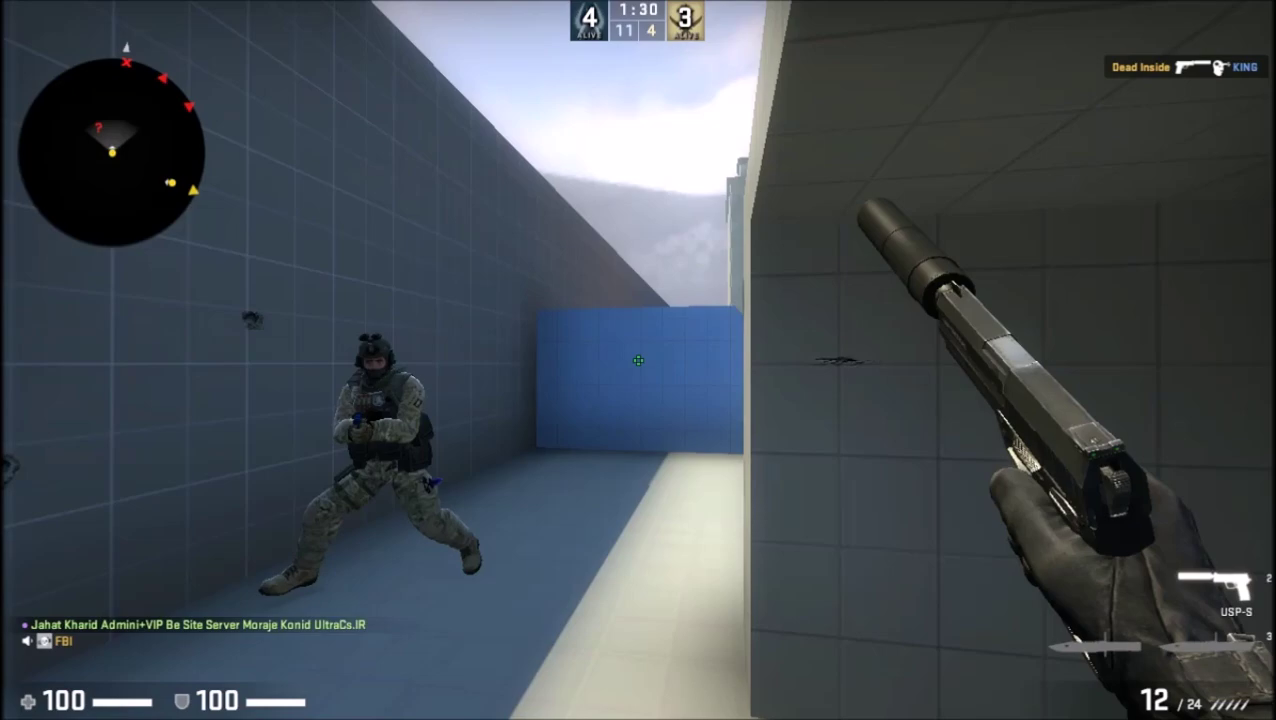
{"action": "left_click", "coordinate": [638, 360]}
{"action": "left_click", "coordinate": [638, 360]}
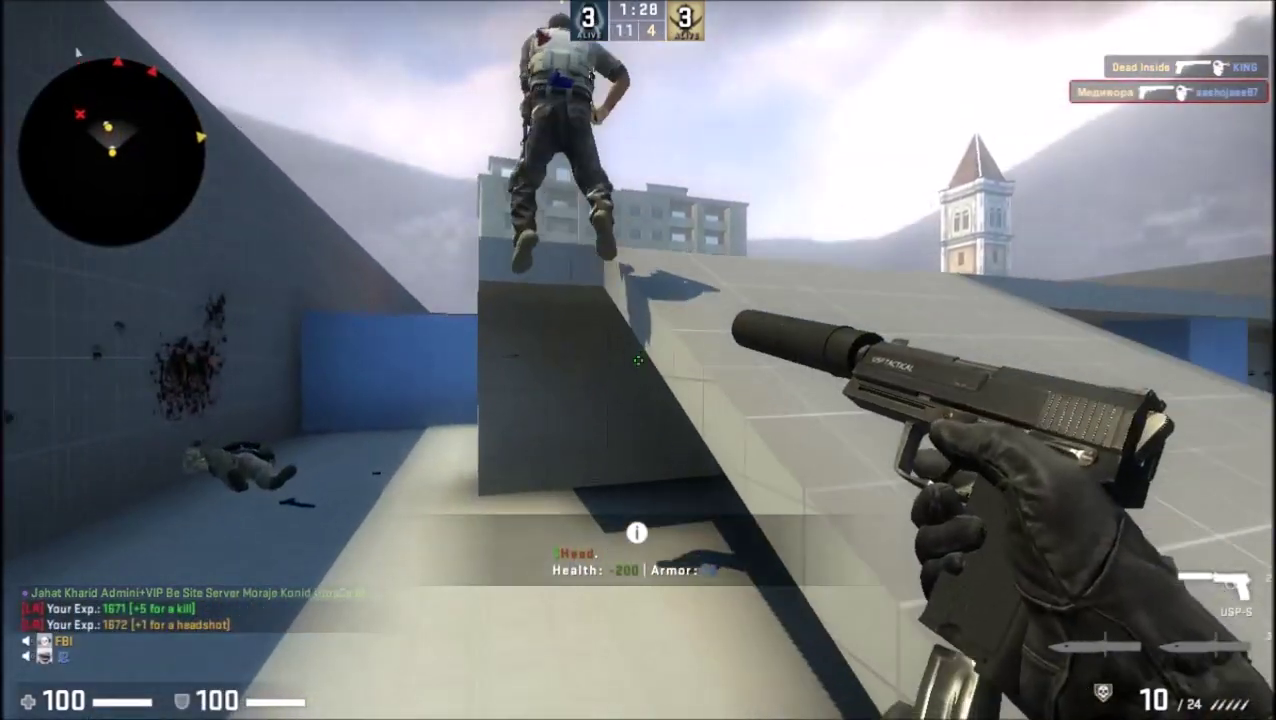
{"action": "key", "text": "w"}
{"action": "key", "text": "f"}
{"action": "key", "text": "s"}
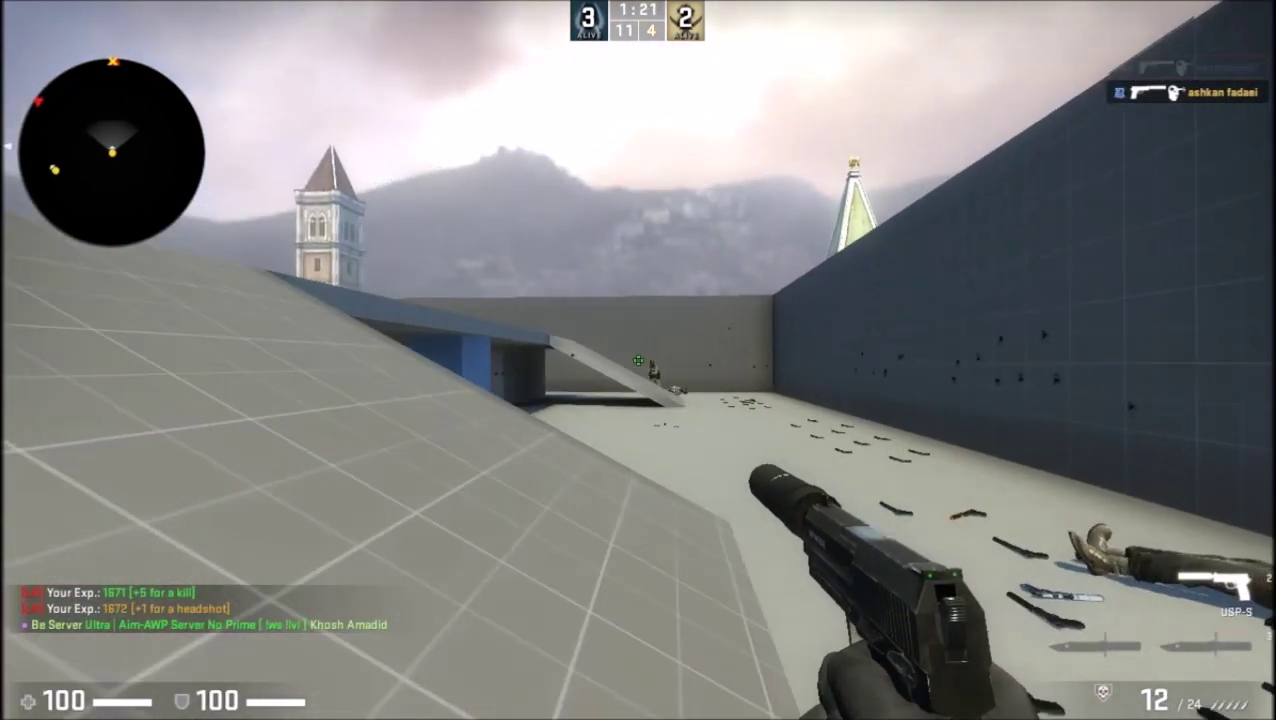
{"action": "left_click", "coordinate": [638, 360]}
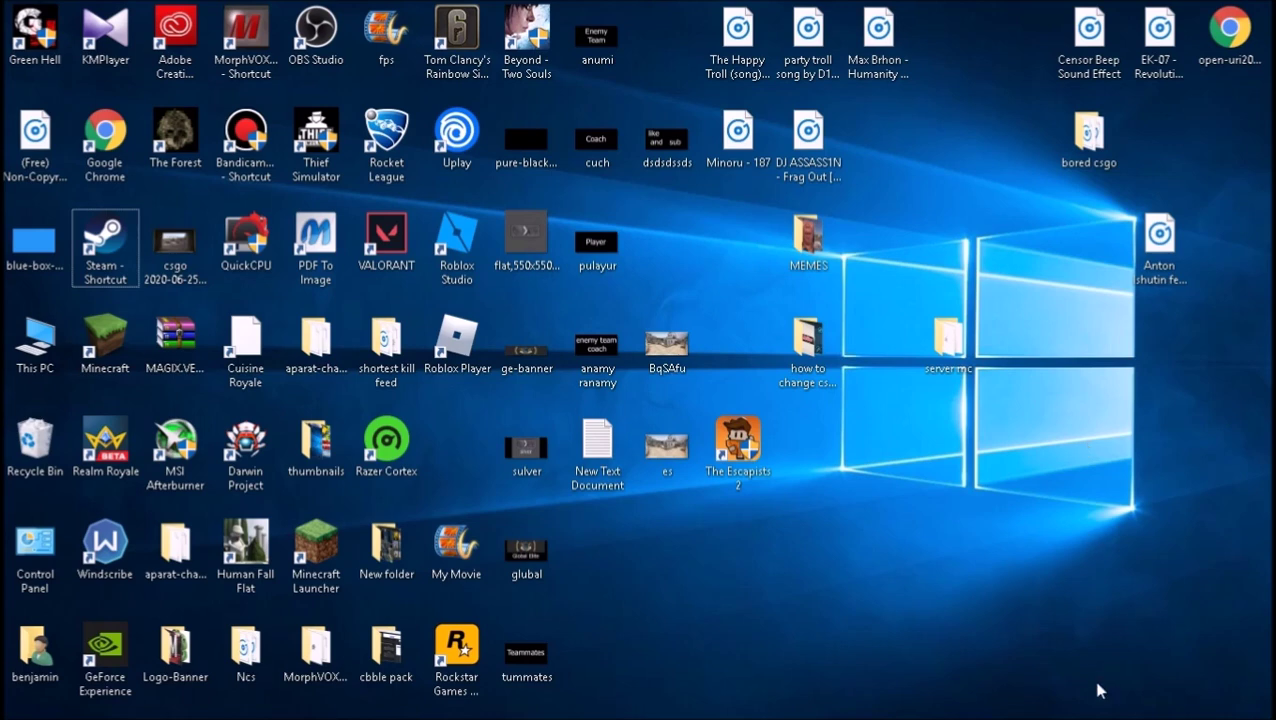
Switch to Steam and open the launch options from the Counter-Strike: Global Offensive properties
{"action": "left_click", "coordinate": [1077, 705]}
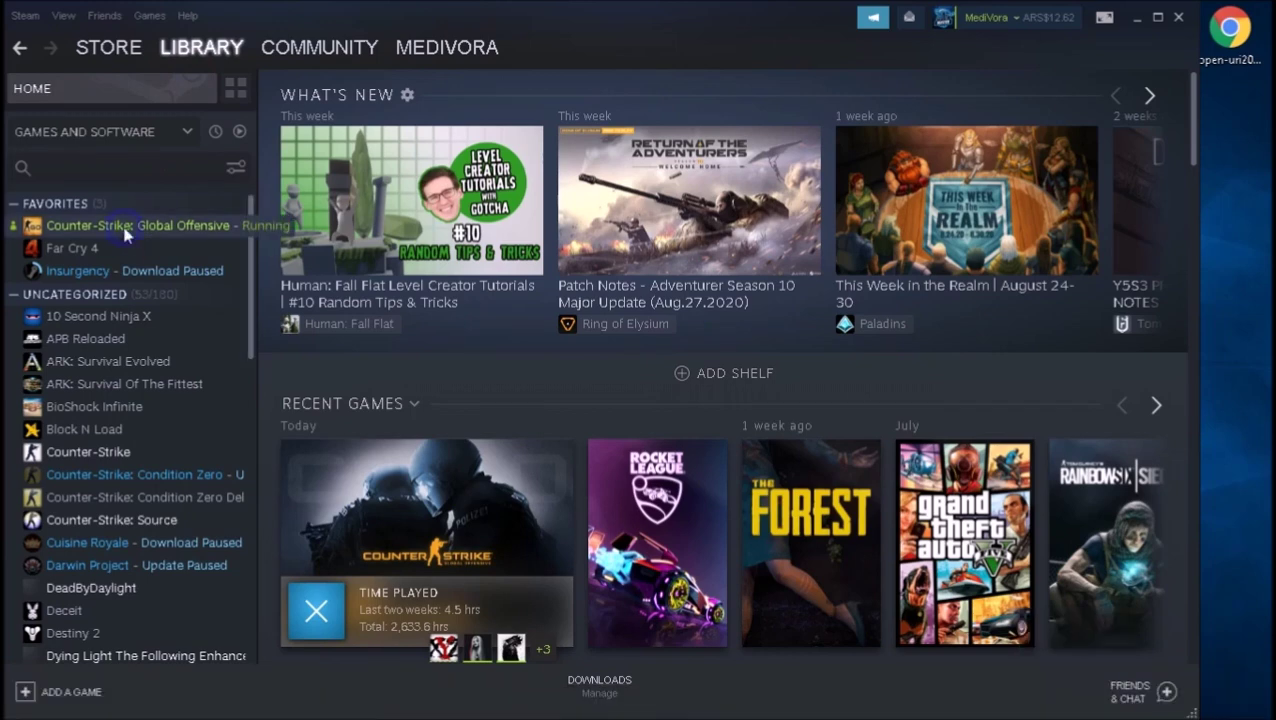
{"action": "right_click", "coordinate": [124, 231]}
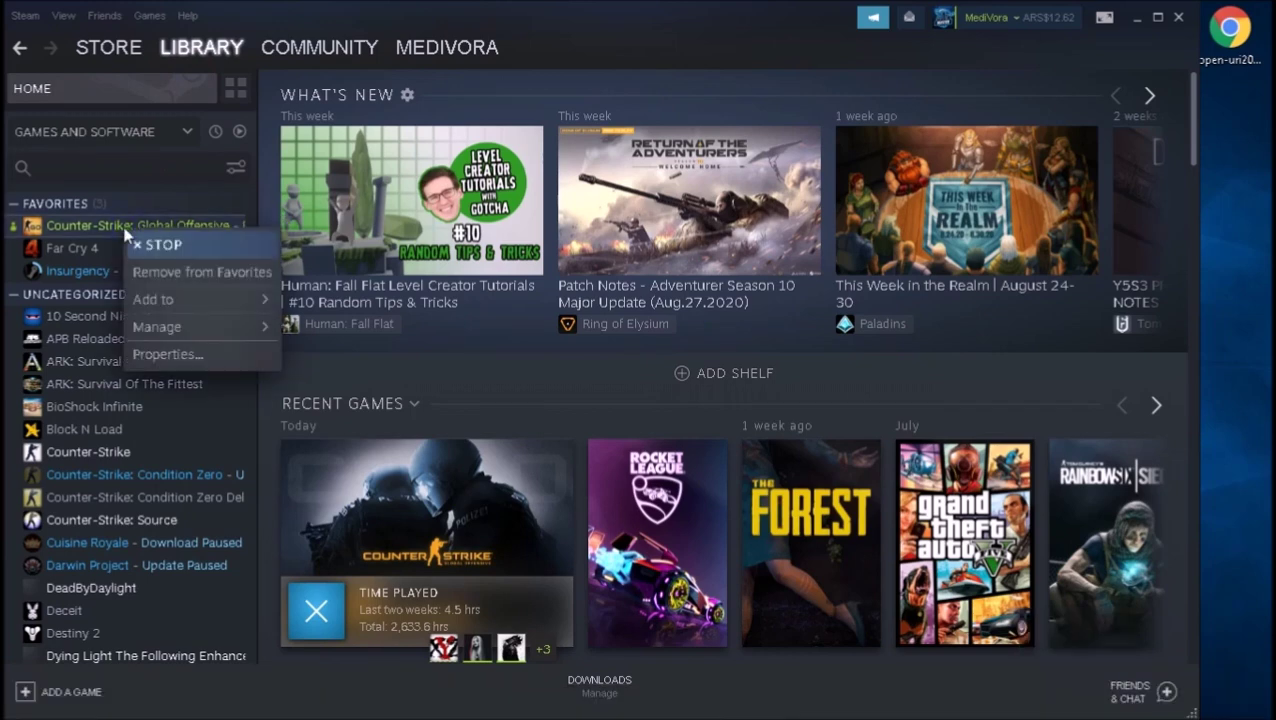
{"action": "left_click", "coordinate": [157, 355]}
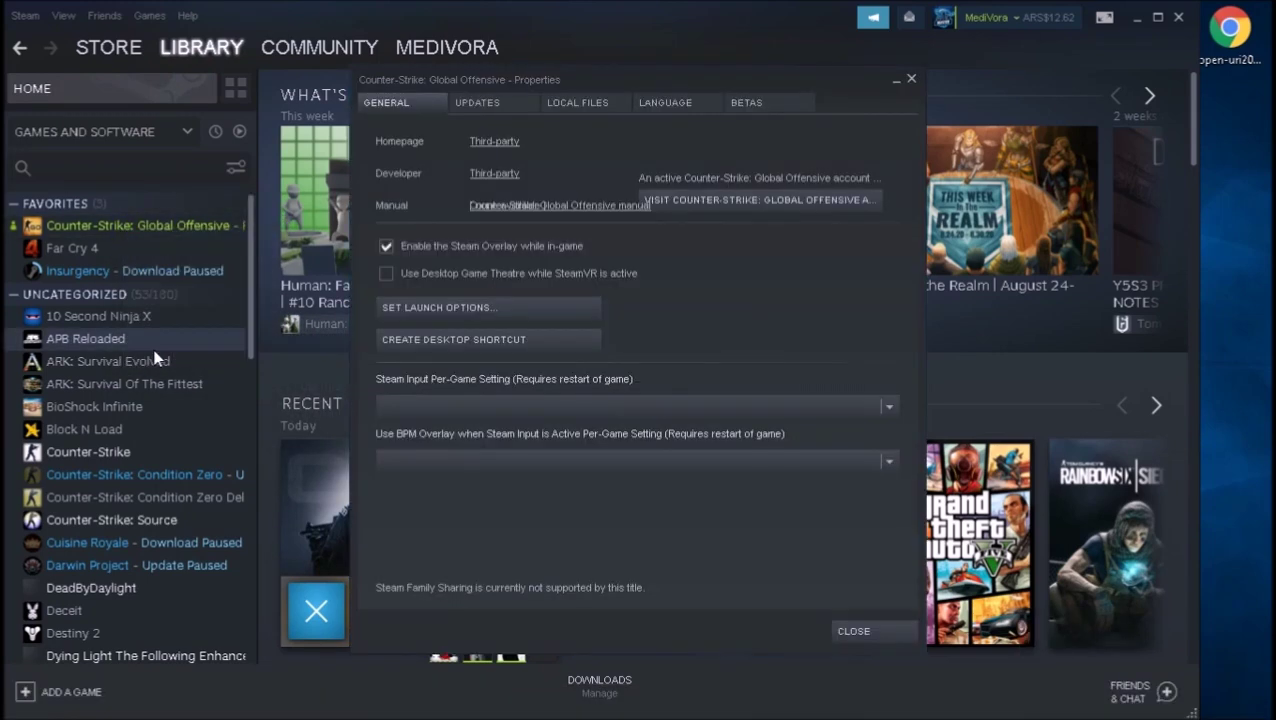
{"action": "left_click", "coordinate": [446, 309]}
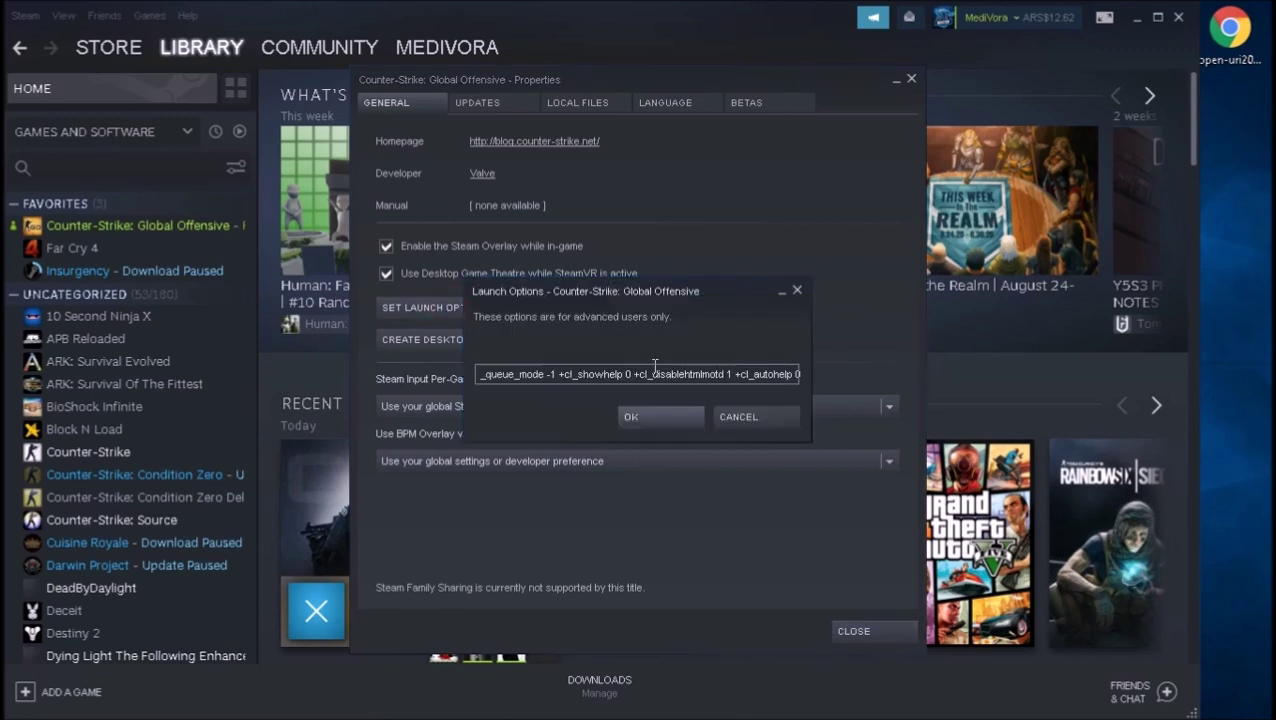
Accept the launch options containing +cl_showhelp 0 +cl_disablehtmlmotd 1 +cl_autohelp 0 and close the game's properties
{"action": "left_click", "coordinate": [726, 372]}
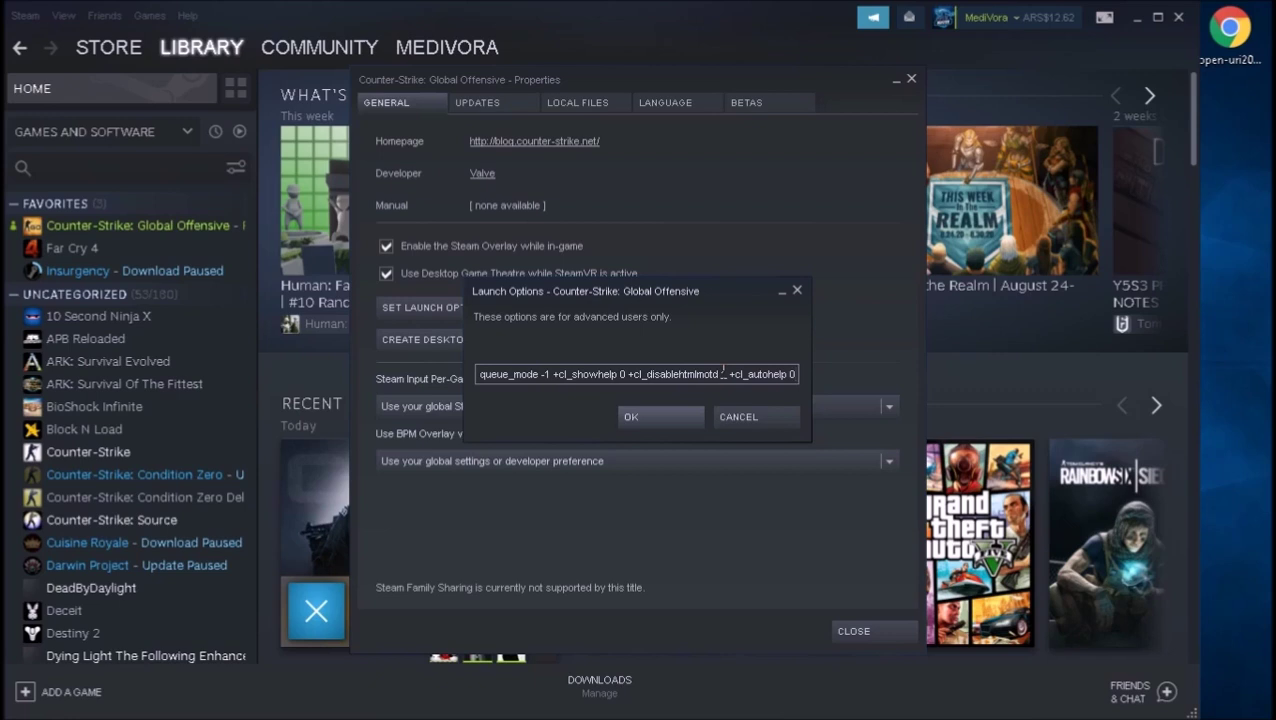
{"action": "right_click", "coordinate": [795, 373]}
{"action": "left_click", "coordinate": [724, 400]}
{"action": "left_click", "coordinate": [664, 418]}
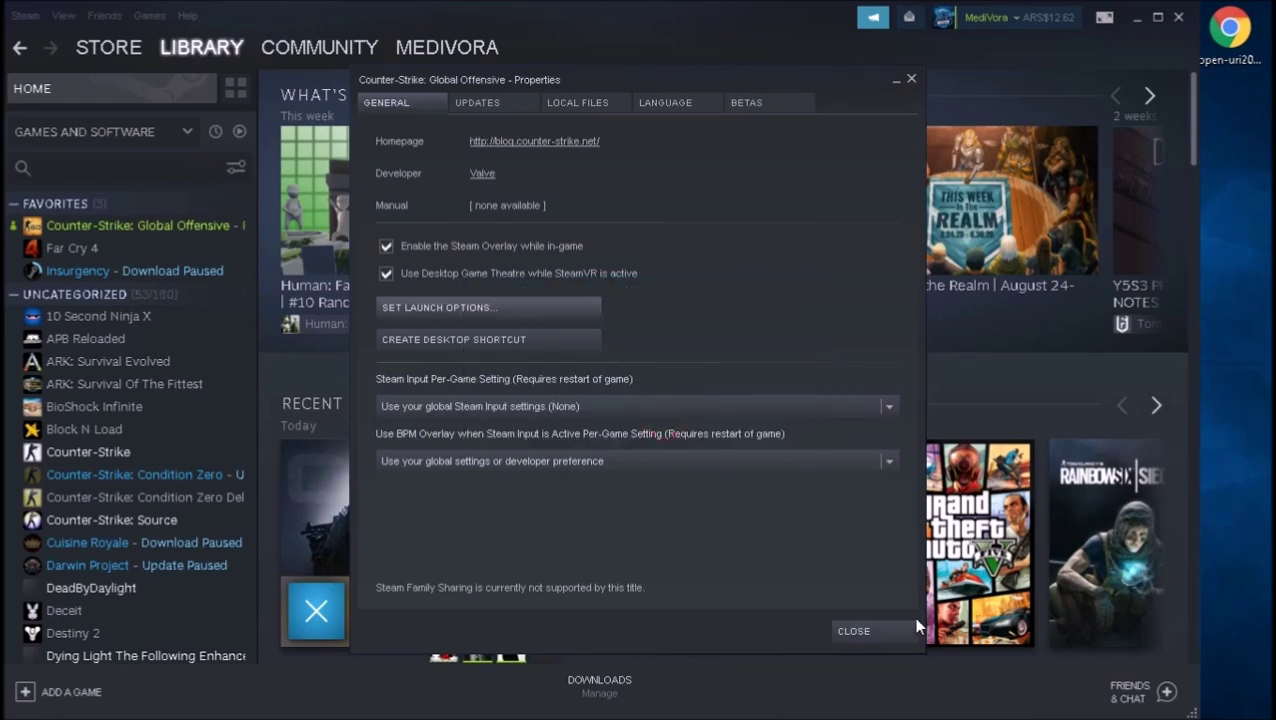
{"action": "left_click", "coordinate": [873, 628]}
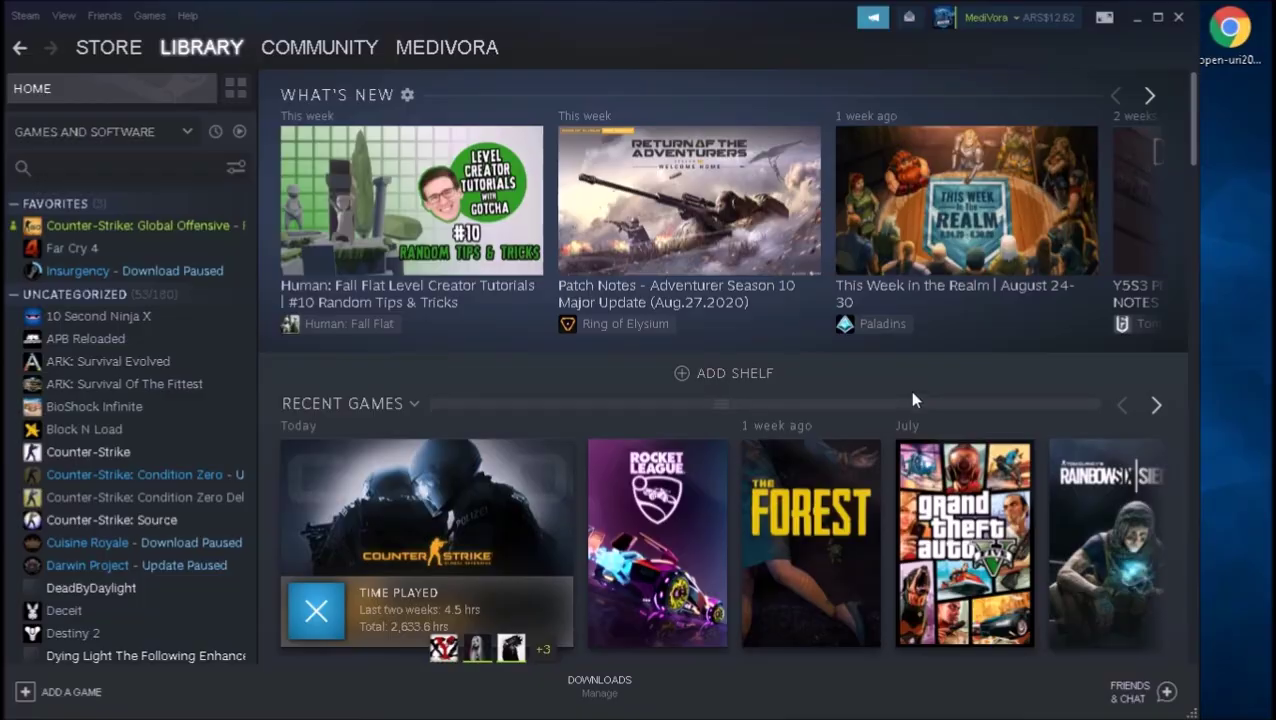
Return to the desktop and open Task Manager in its detailed view
{"action": "key", "text": "super+d"}
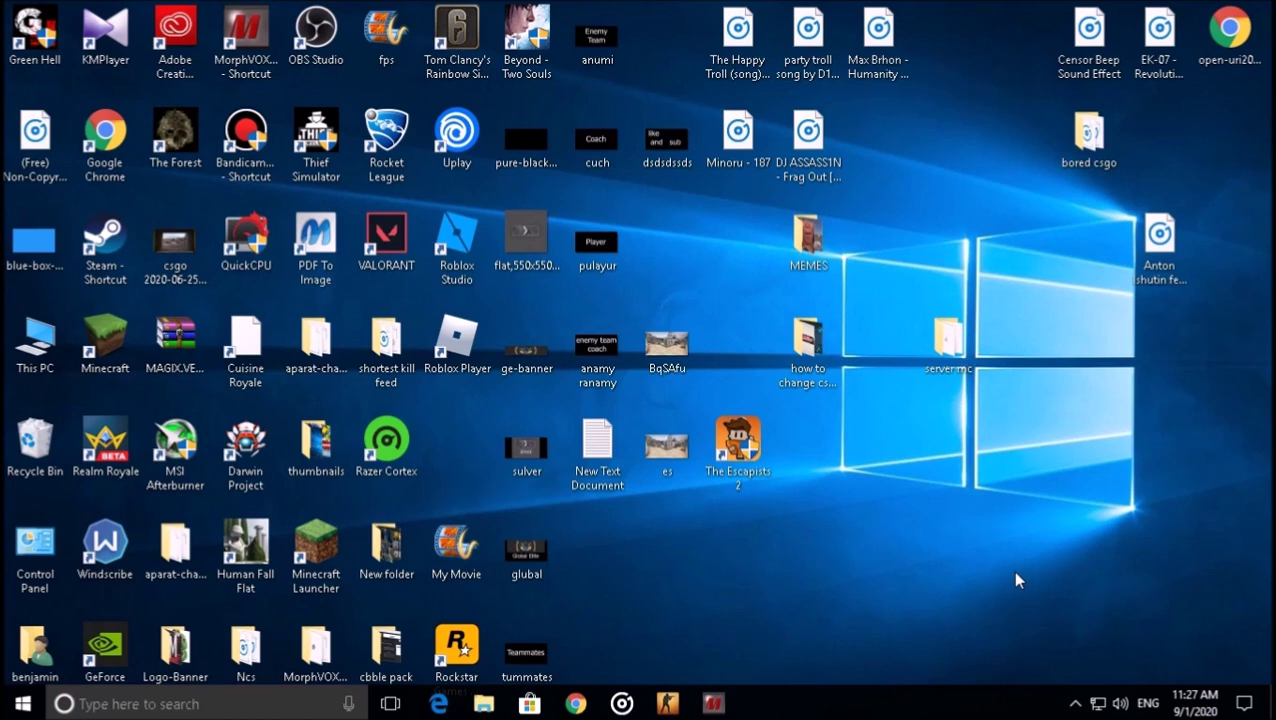
{"action": "right_click", "coordinate": [850, 708]}
{"action": "left_click", "coordinate": [915, 616]}
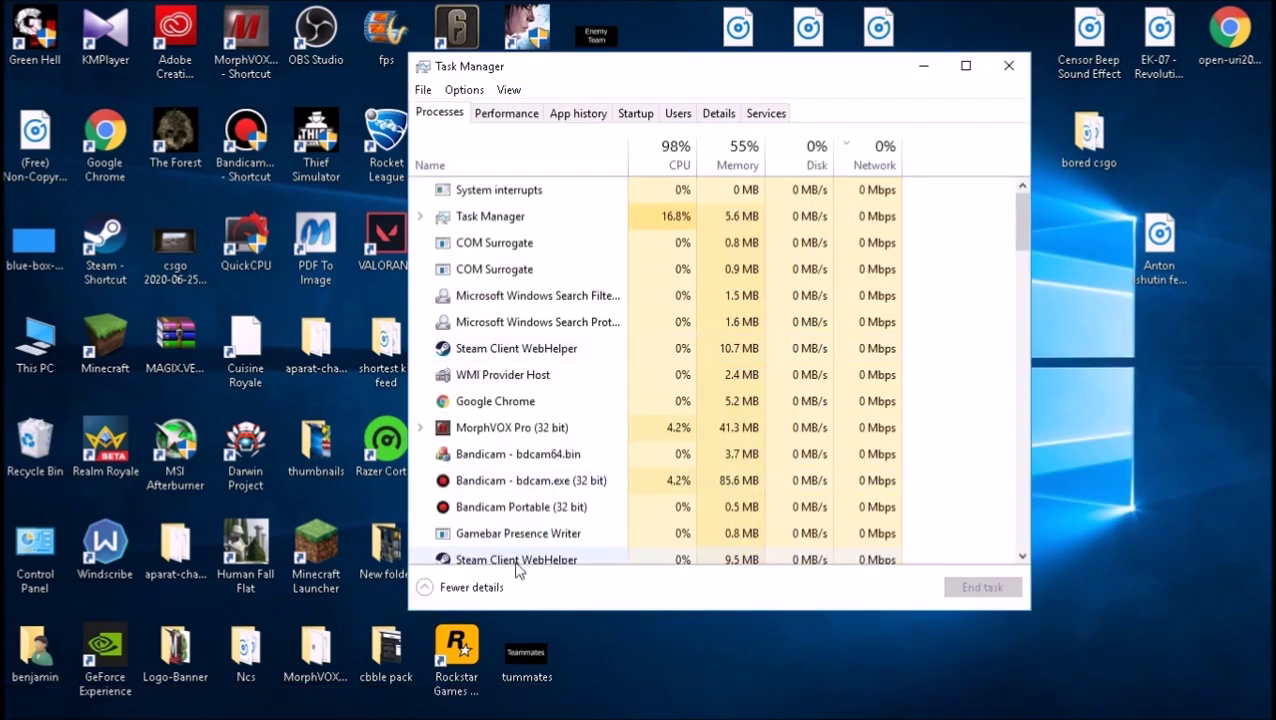
{"action": "left_click", "coordinate": [470, 587]}
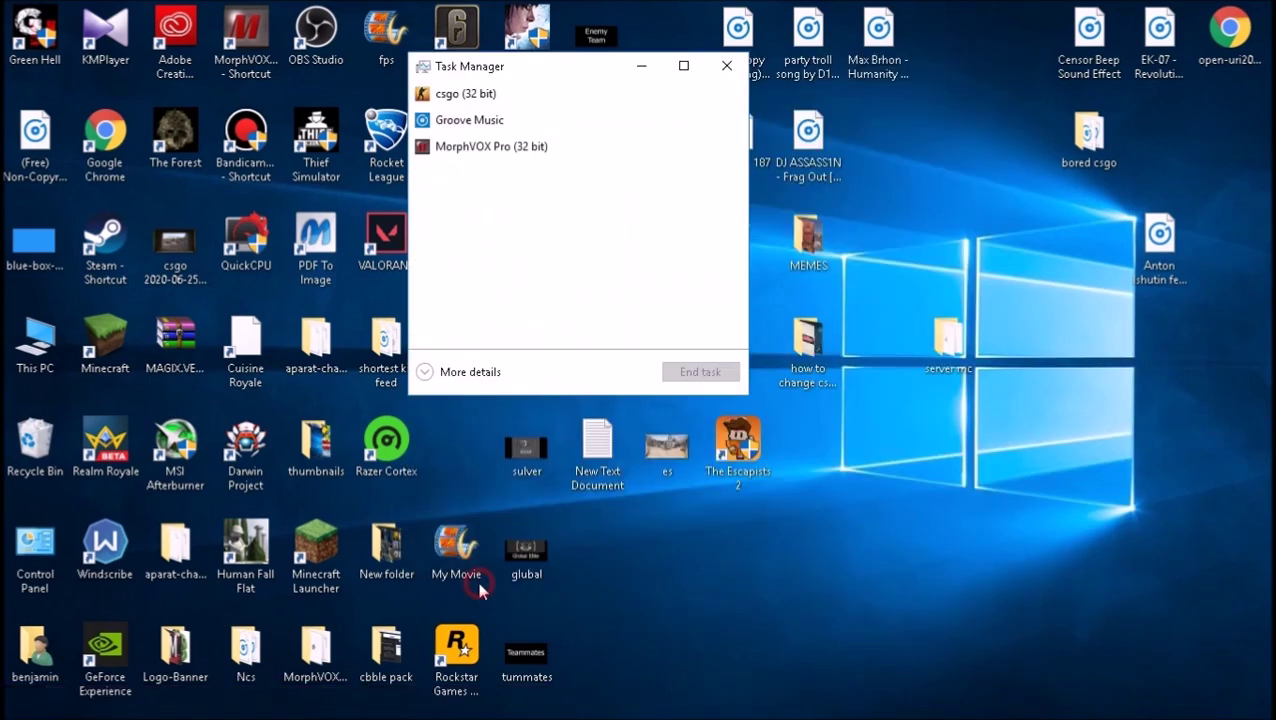
{"action": "left_click", "coordinate": [429, 372]}
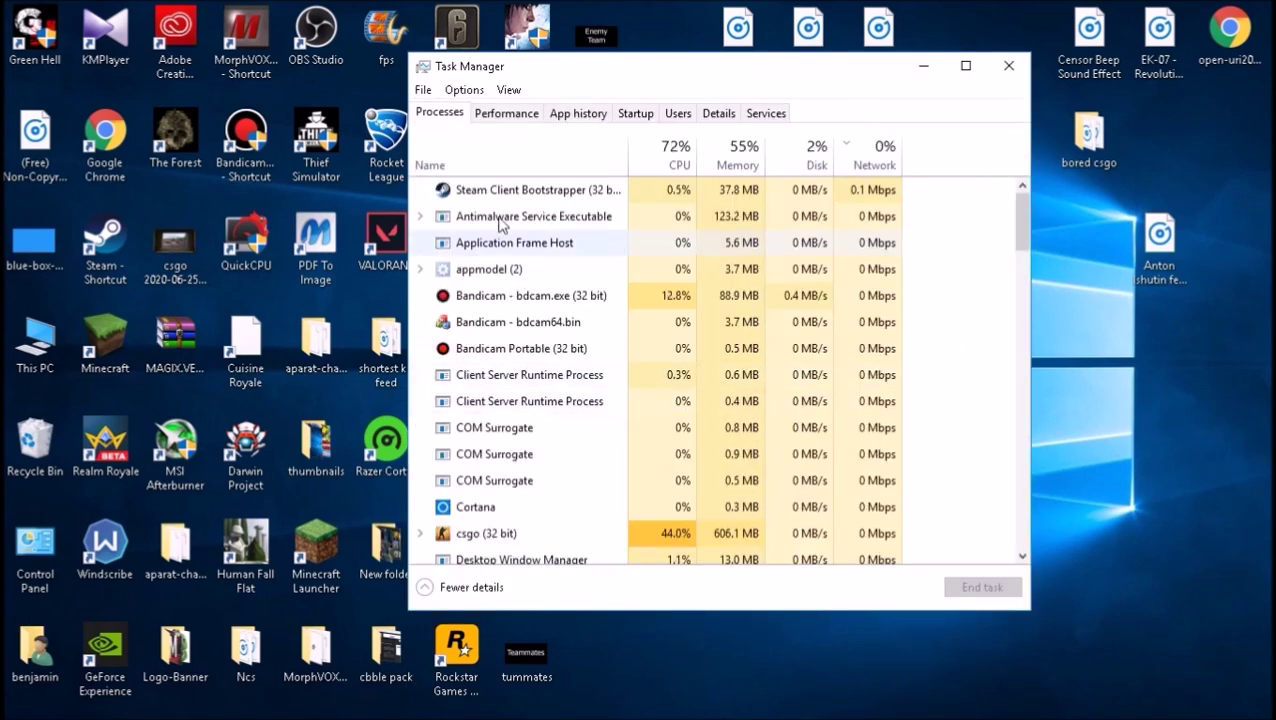
Open Resource Monitor from Task Manager's performance information and show its network activity
{"action": "left_click", "coordinate": [487, 115]}
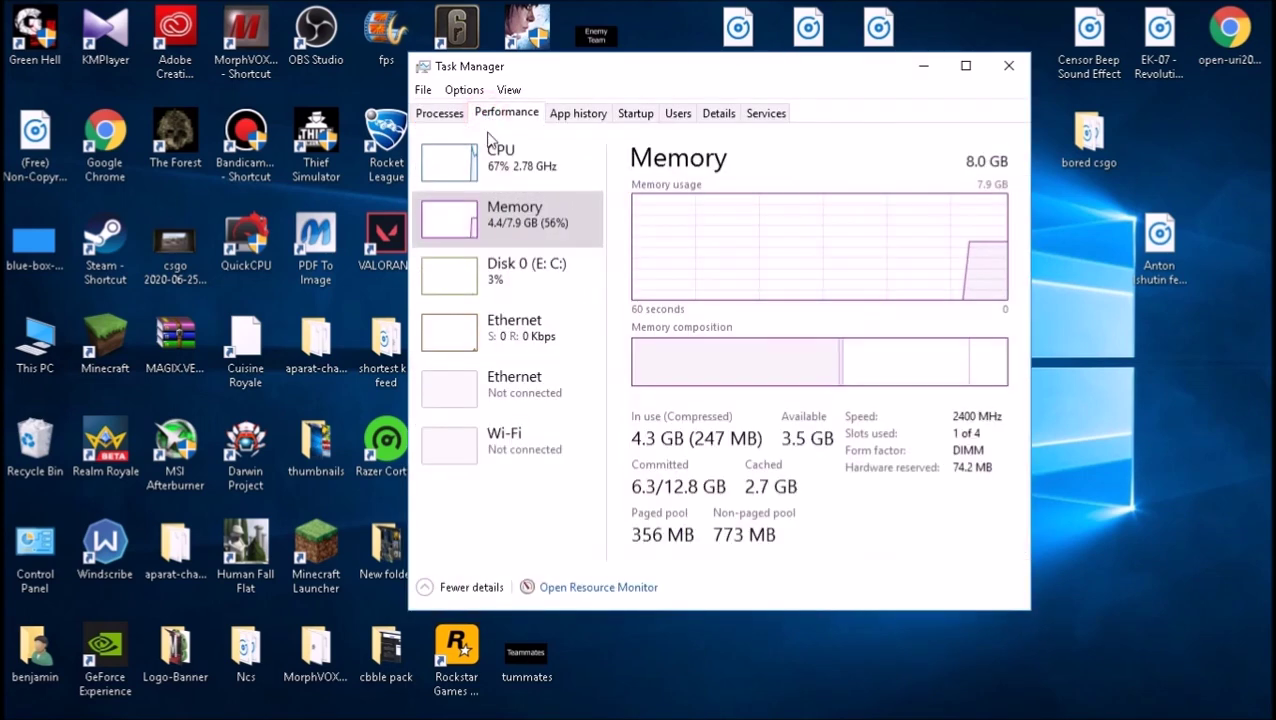
{"action": "left_click", "coordinate": [595, 592]}
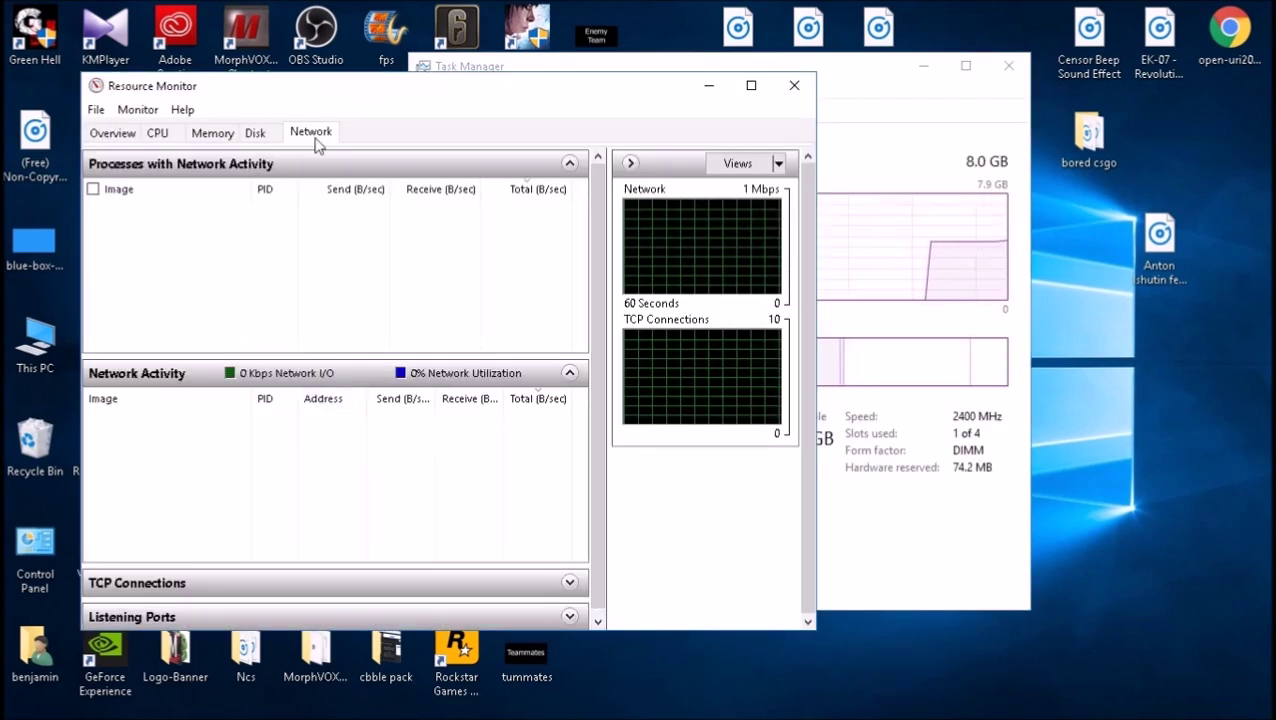
{"action": "left_click", "coordinate": [312, 134]}
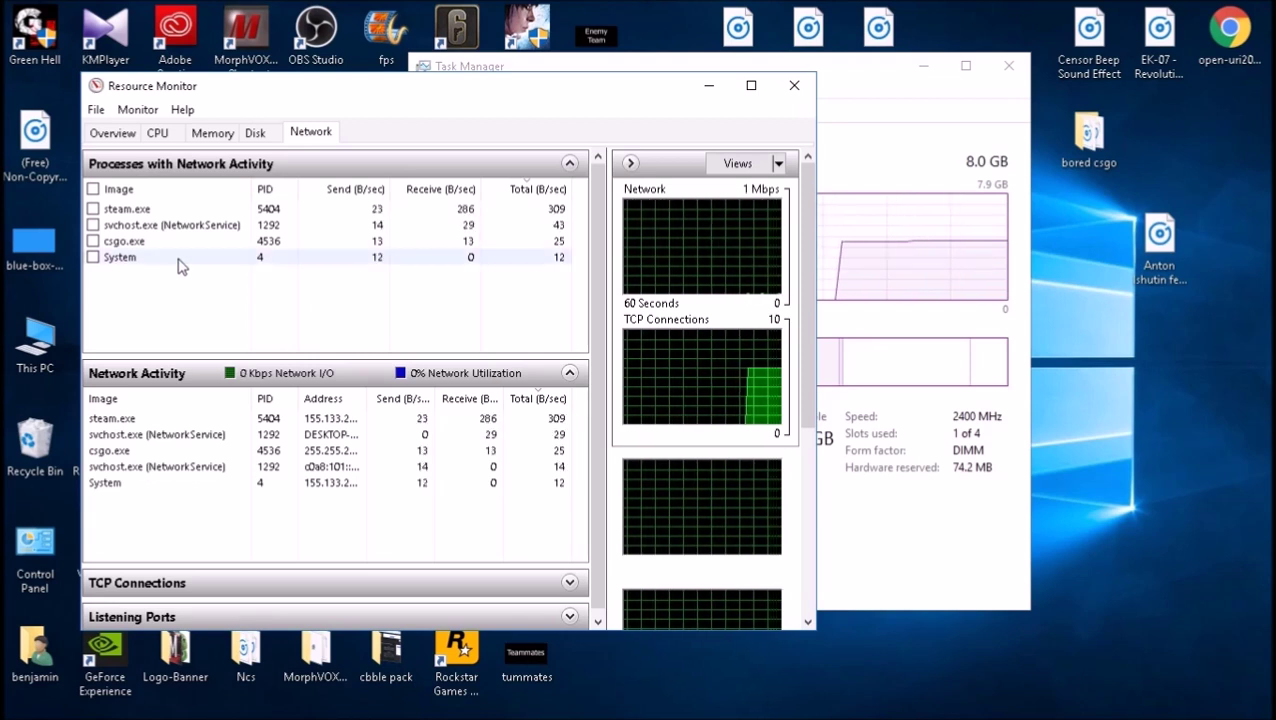
Examine the processes with network activity, including the actions available for System and the svchost.exe and chrome.exe entries
{"action": "right_click", "coordinate": [176, 259]}
{"action": "left_click", "coordinate": [166, 302]}
{"action": "right_click", "coordinate": [164, 258]}
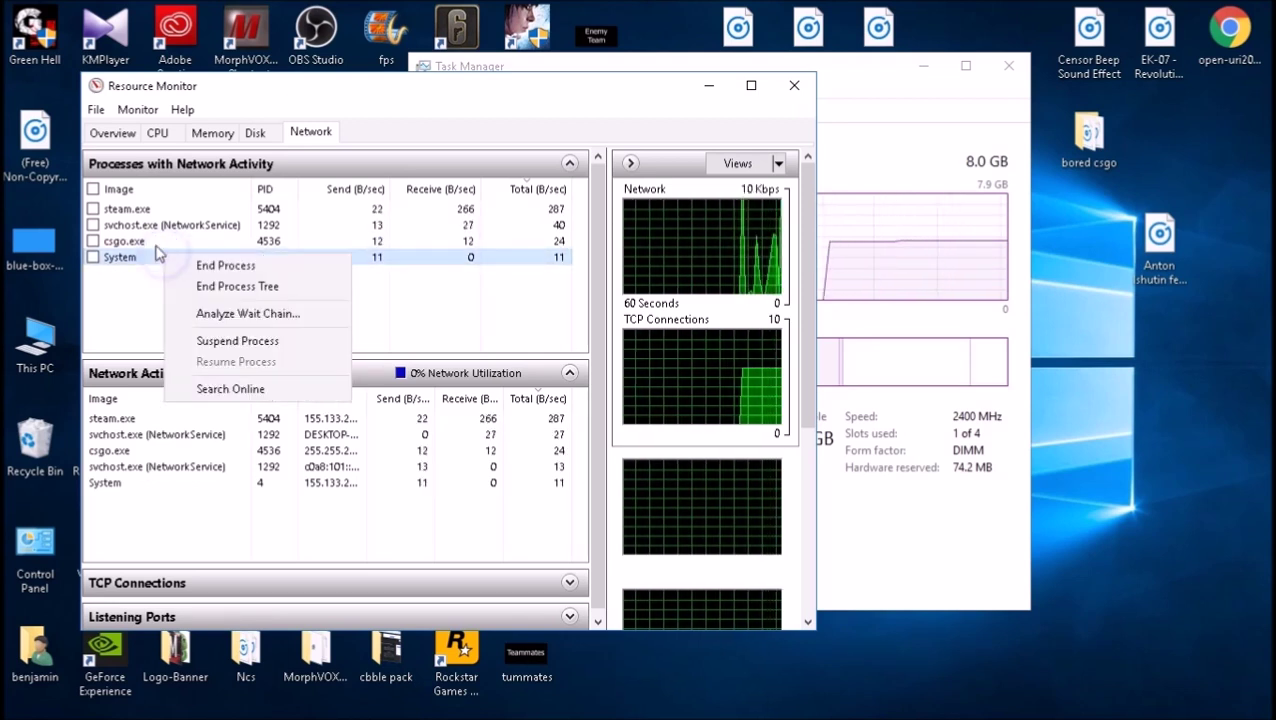
{"action": "left_click", "coordinate": [127, 316]}
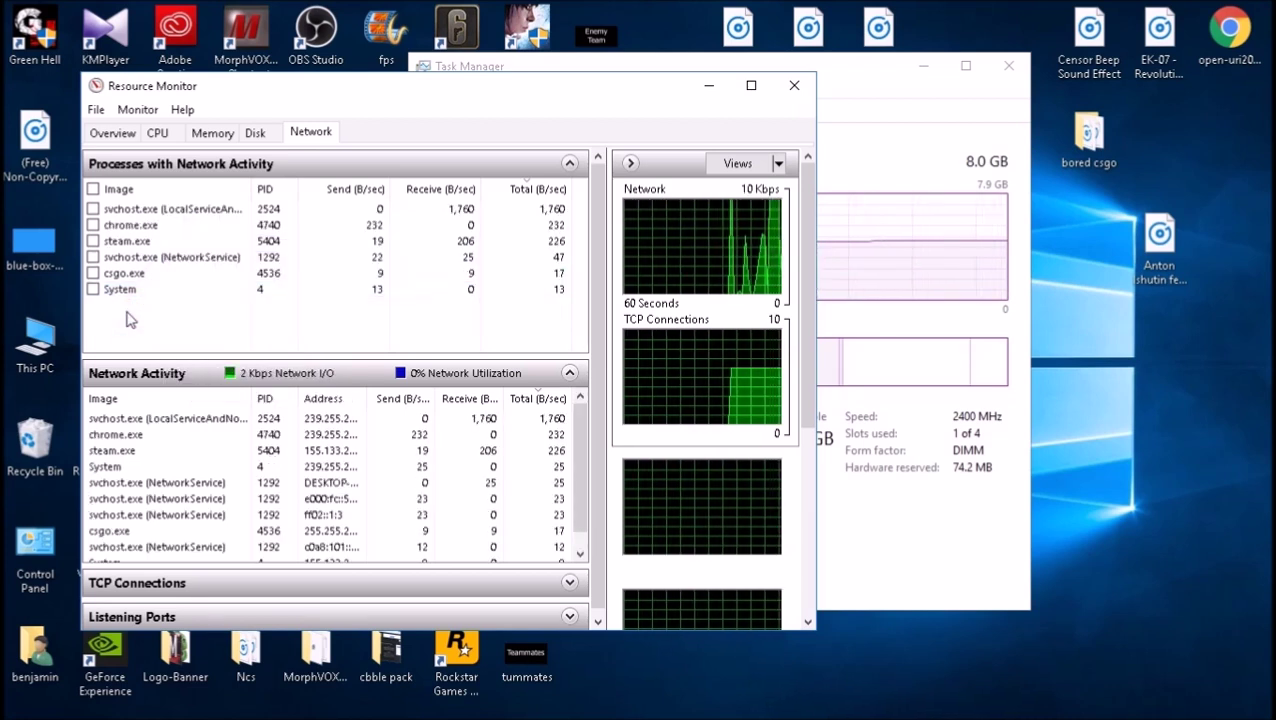
{"action": "left_click", "coordinate": [171, 208]}
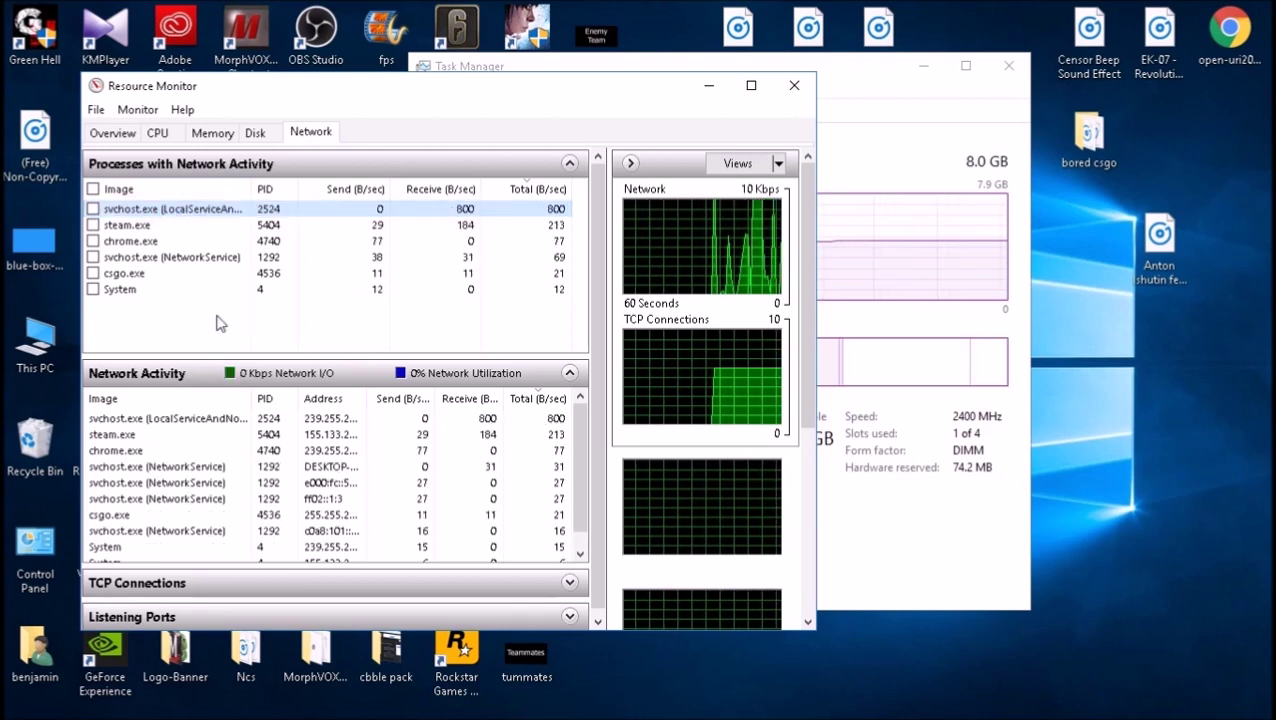
{"action": "left_click", "coordinate": [116, 241]}
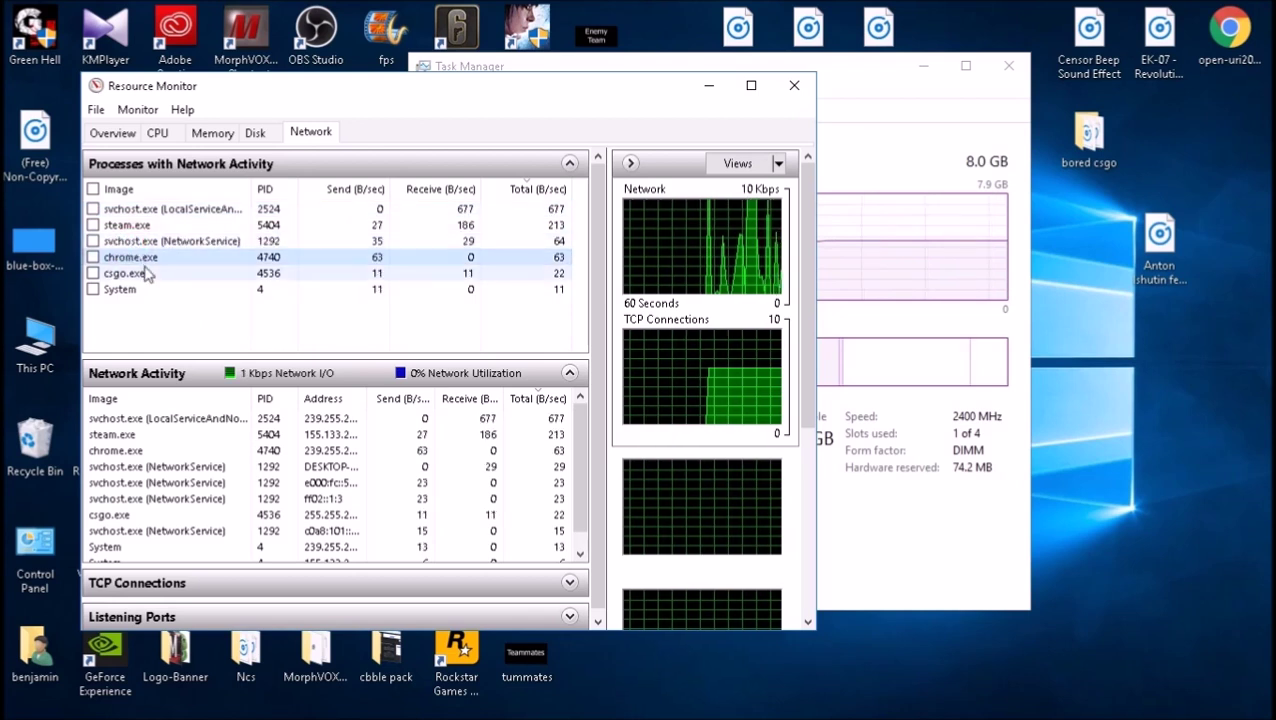
Check whether Google Chrome is running in the background and view the process actions available for chrome.exe
{"action": "mouse_move", "coordinate": [944, 712]}
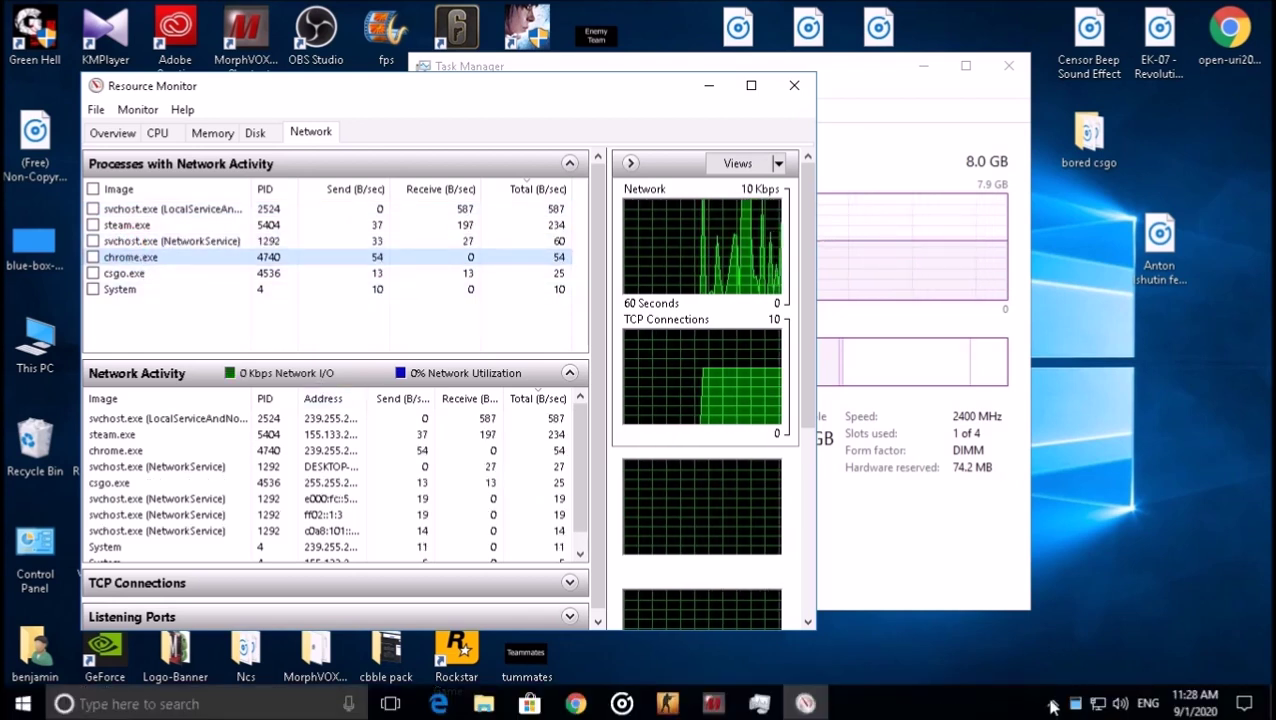
{"action": "left_click", "coordinate": [1055, 704]}
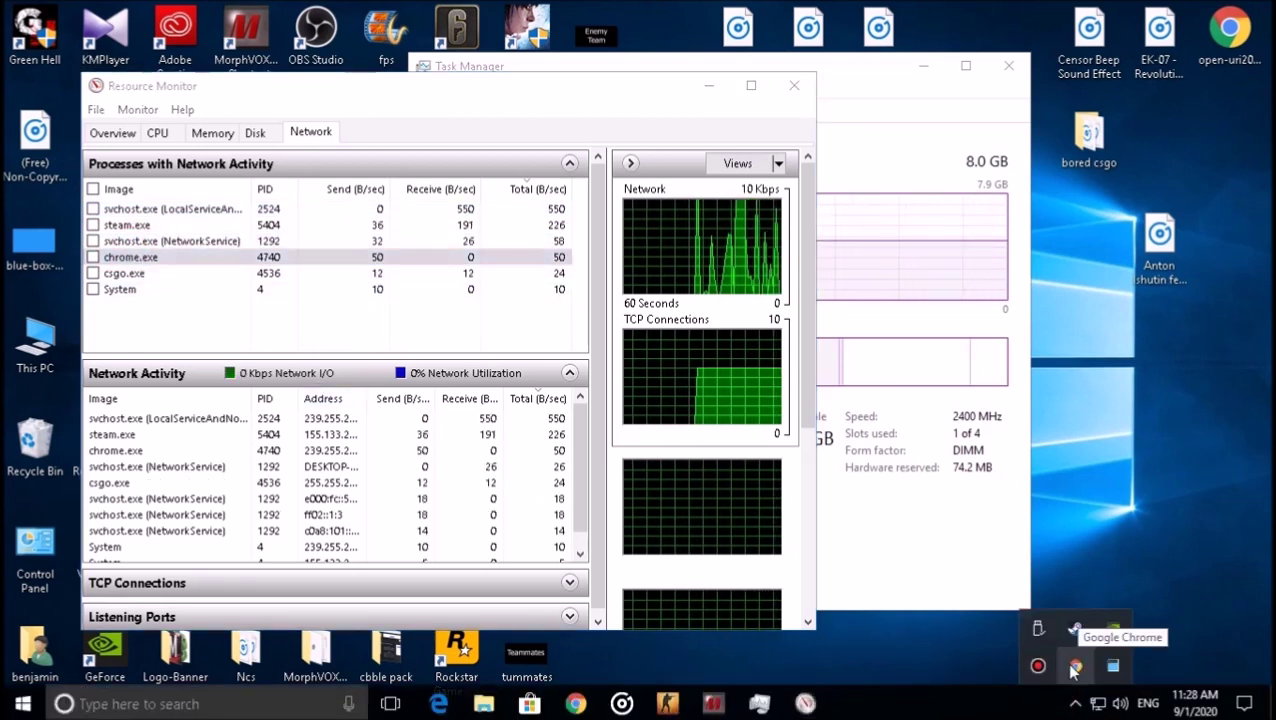
{"action": "left_click", "coordinate": [245, 330]}
{"action": "left_click", "coordinate": [118, 257]}
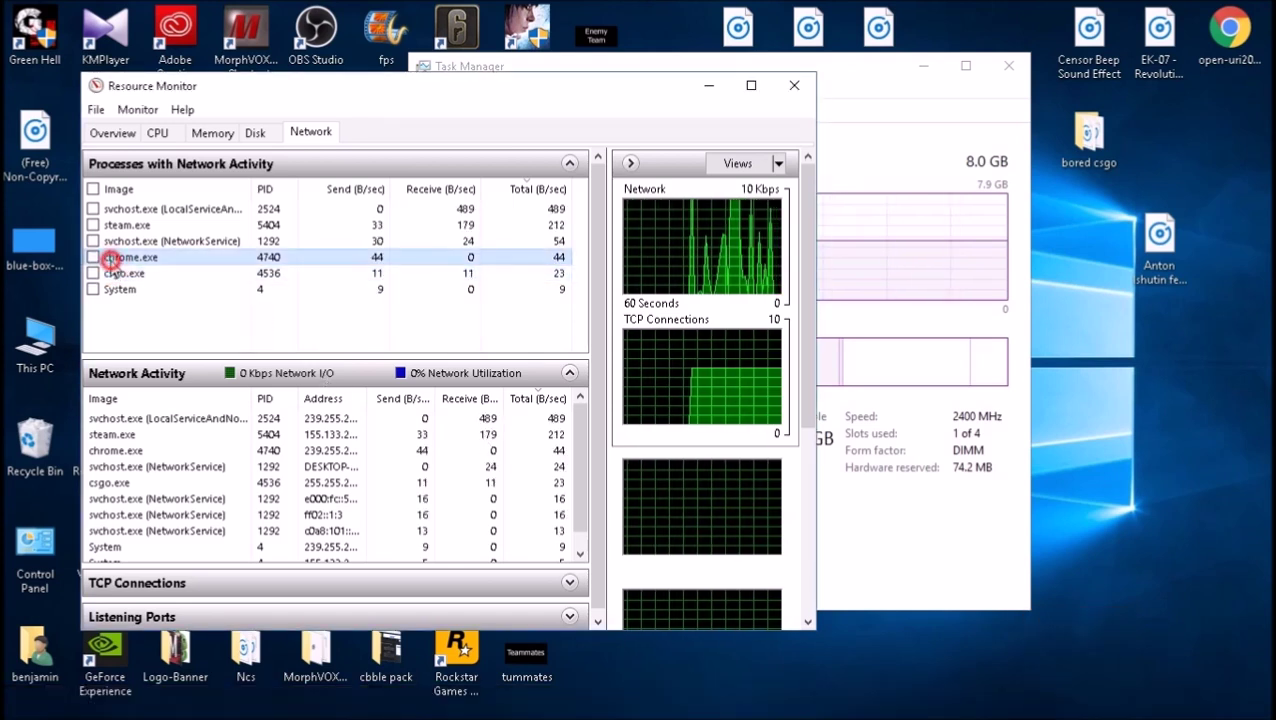
{"action": "right_click", "coordinate": [113, 260]}
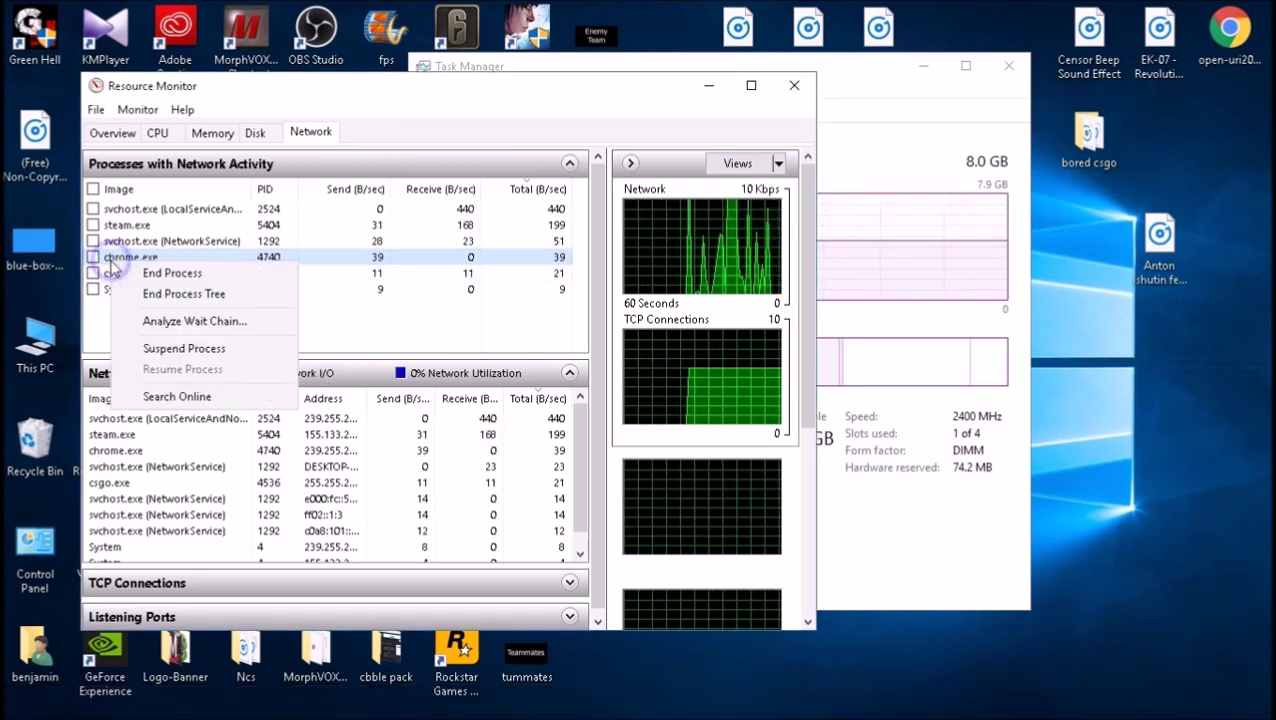
{"action": "left_click", "coordinate": [363, 316]}
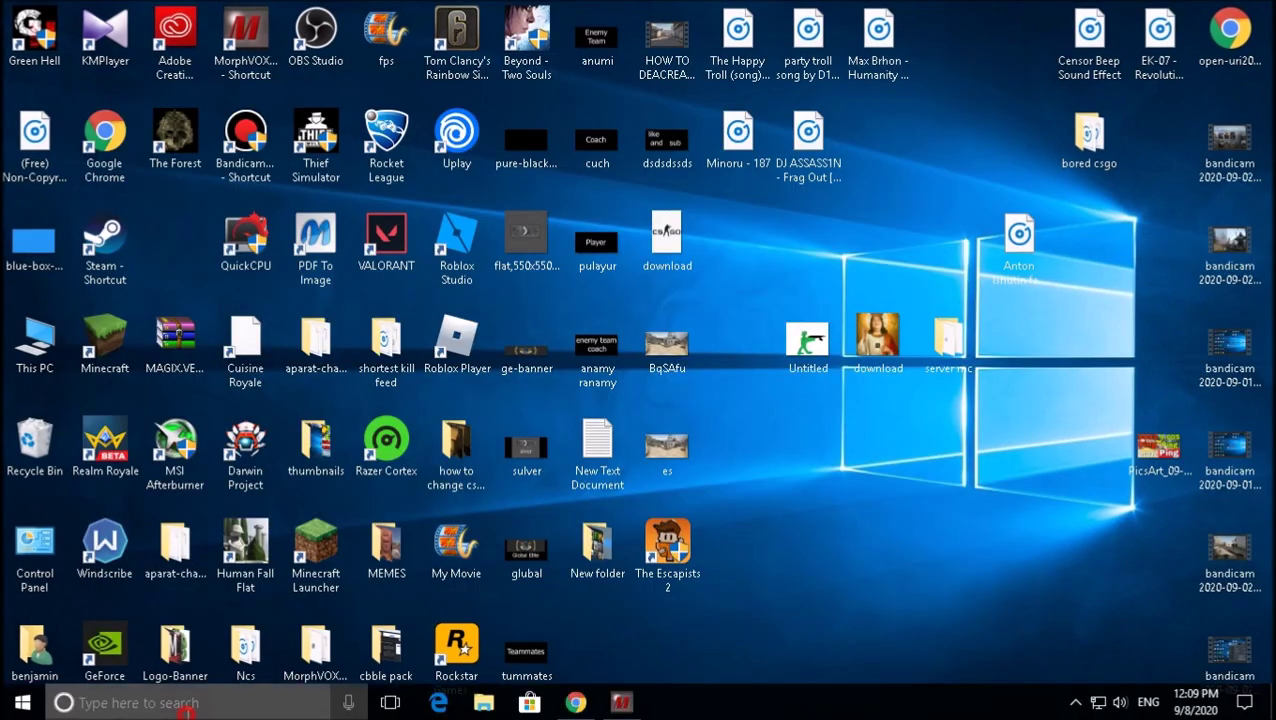
Open Command Prompt and flush the DNS resolver cache with ipconfig /flushdns
{"action": "left_click", "coordinate": [188, 706]}
{"action": "type", "text": "cmd"}
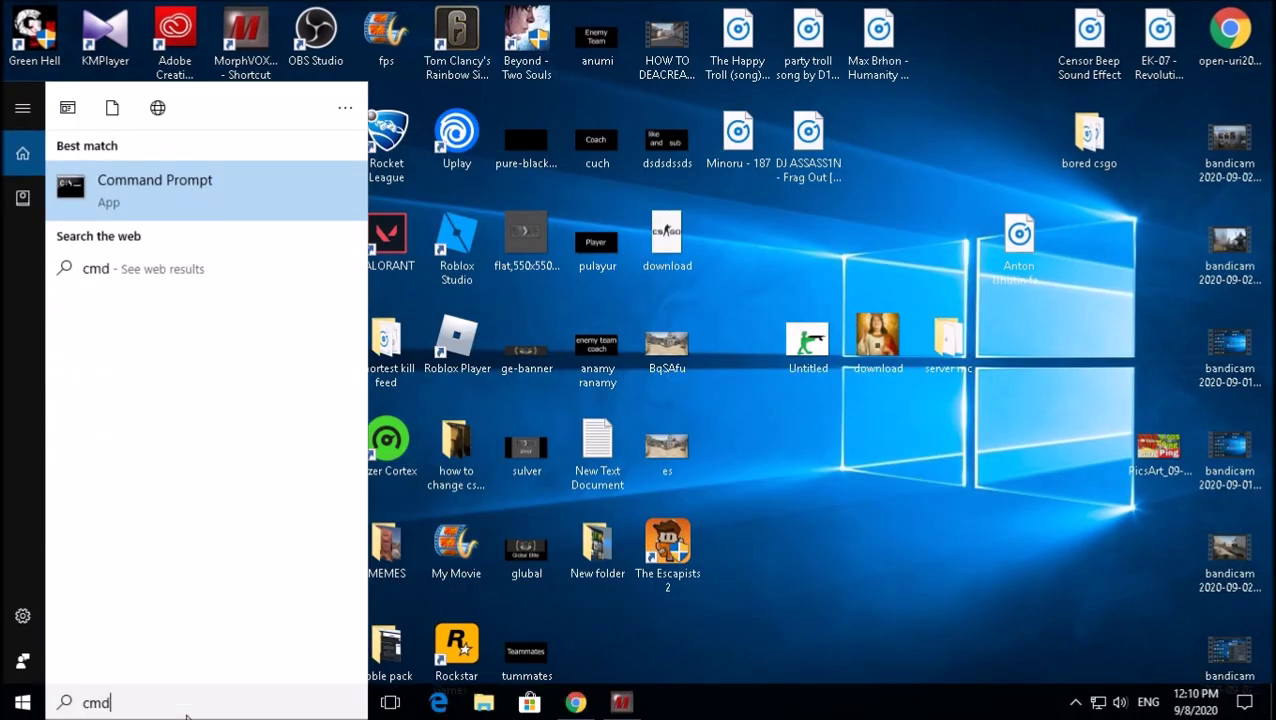
{"action": "left_click", "coordinate": [125, 183]}
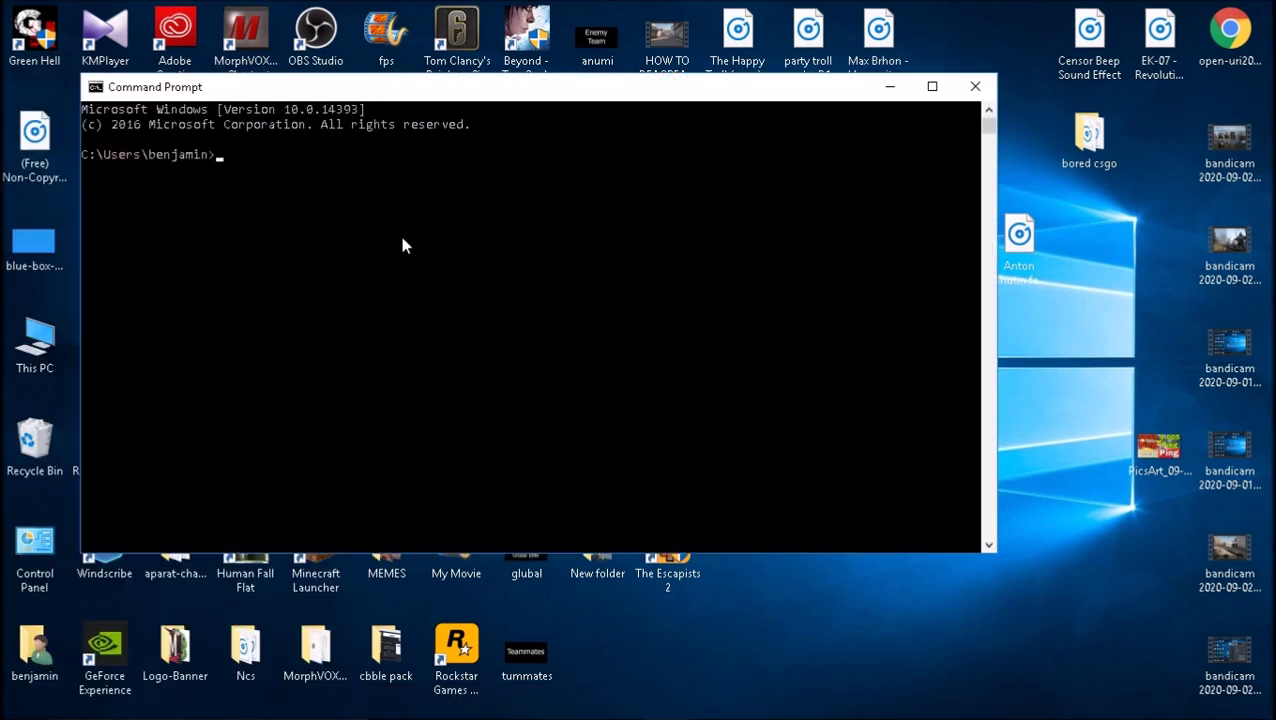
{"action": "type", "text": "ipconfig /flush"}
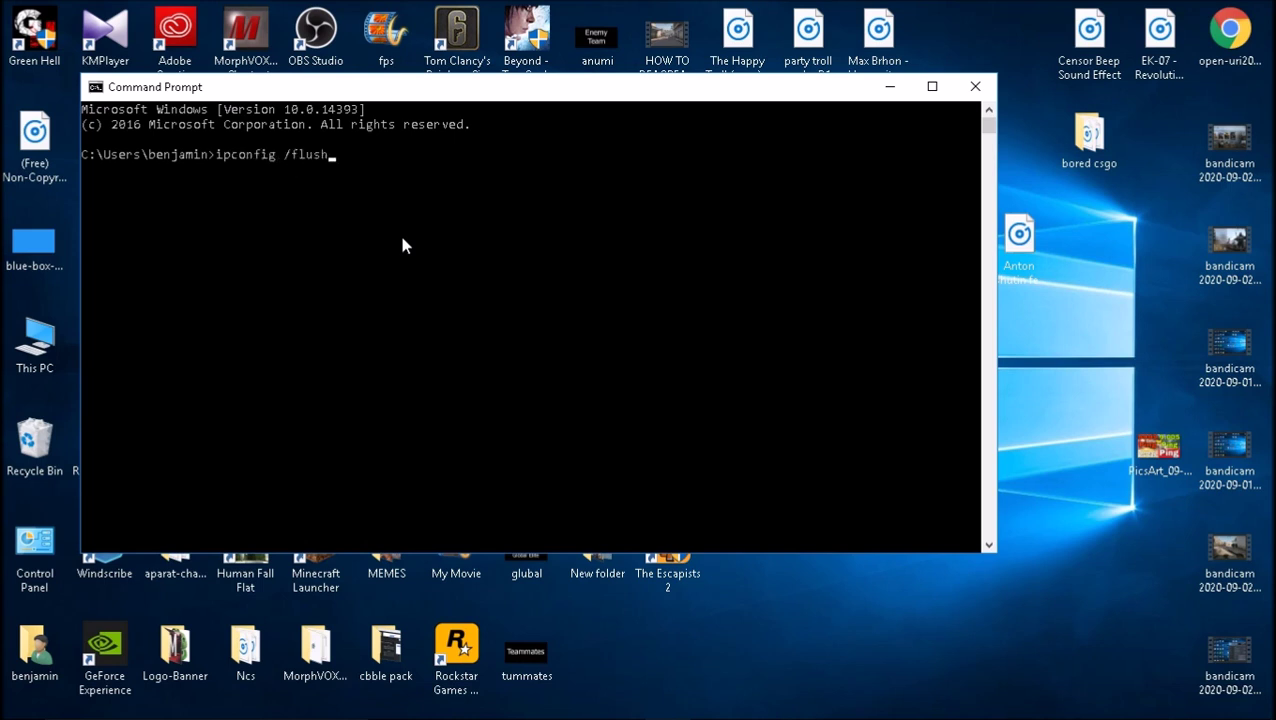
{"action": "type", "text": "dns"}
{"action": "key", "text": "Return"}
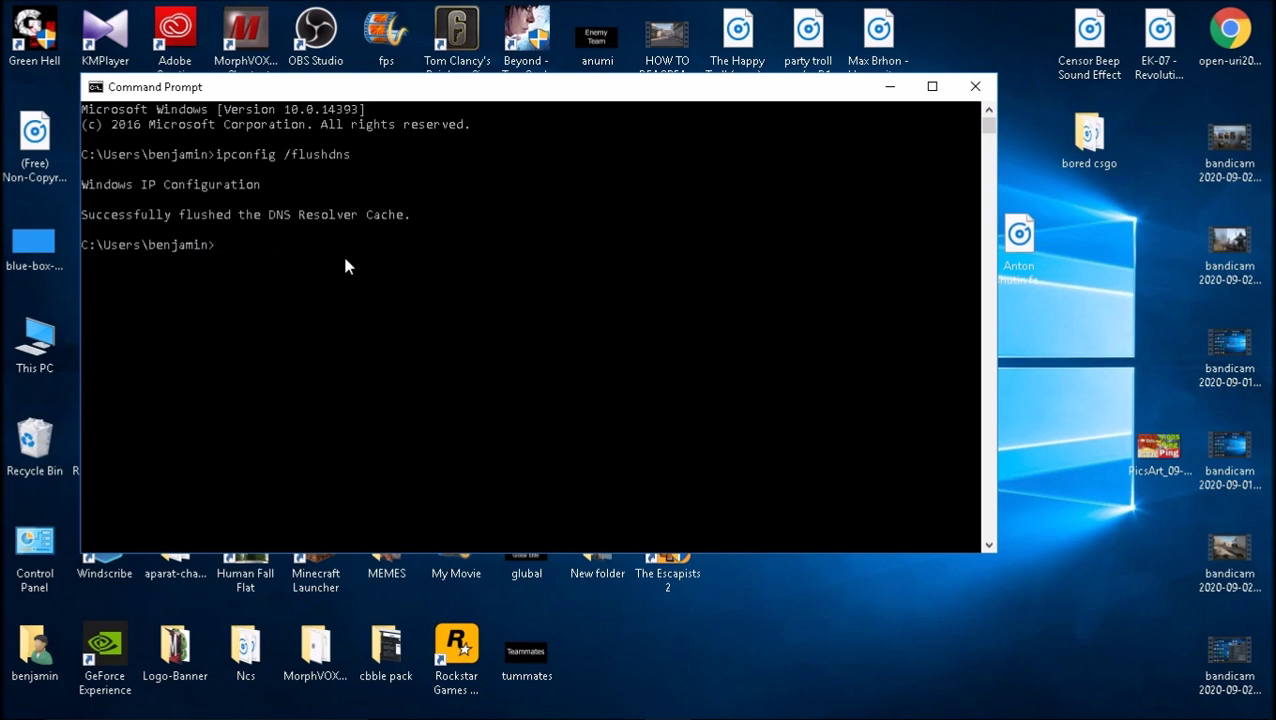
Ping google.com to check packet loss and average round-trip time, and close Command Prompt
{"action": "type", "text": "ping google.com"}
{"action": "key", "text": "Return"}
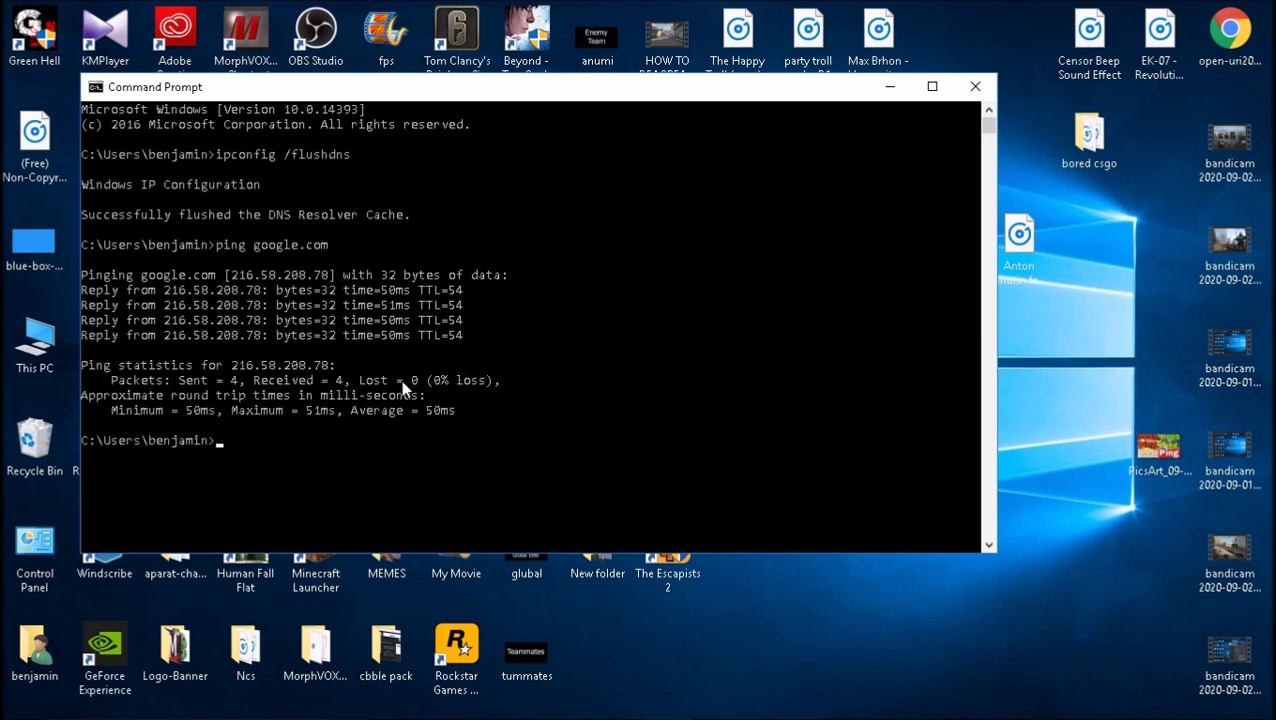
{"action": "left_click", "coordinate": [377, 388]}
{"action": "left_click", "coordinate": [509, 393]}
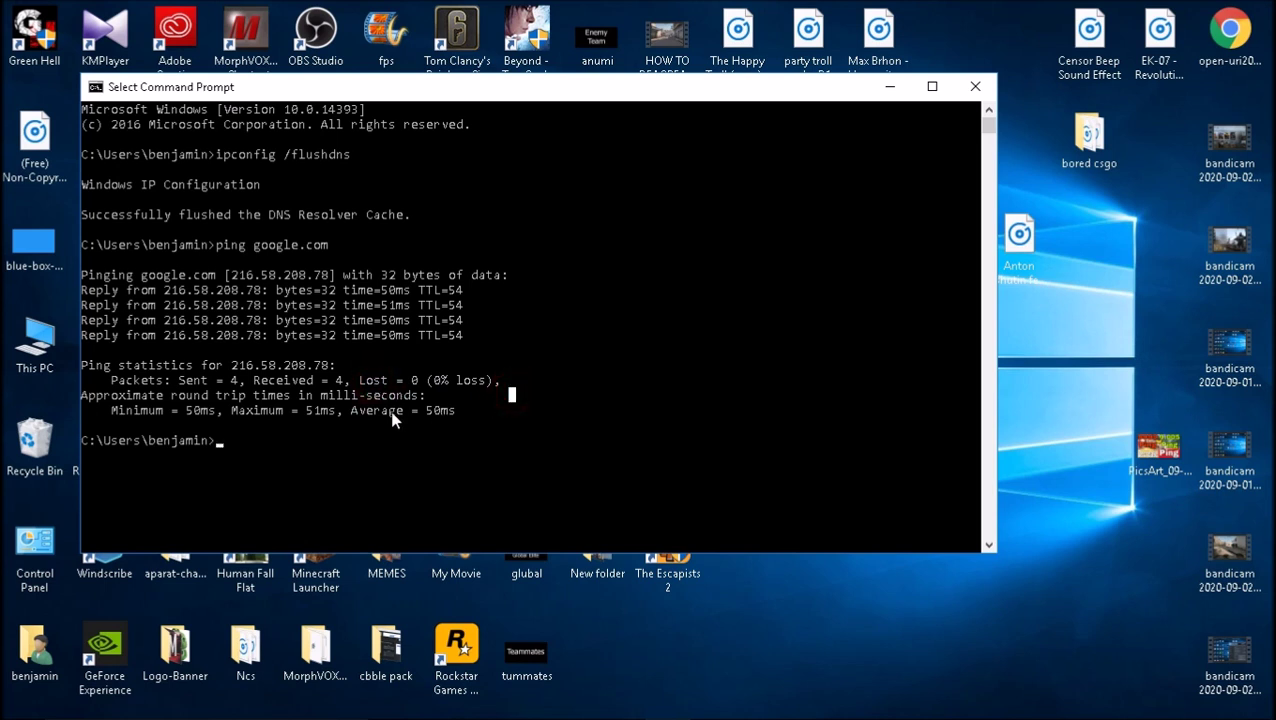
{"action": "left_click_drag", "start_coordinate": [462, 409], "coordinate": [456, 410]}
{"action": "left_click_drag", "start_coordinate": [336, 247], "coordinate": [252, 251]}
{"action": "key", "text": "alt+F4"}
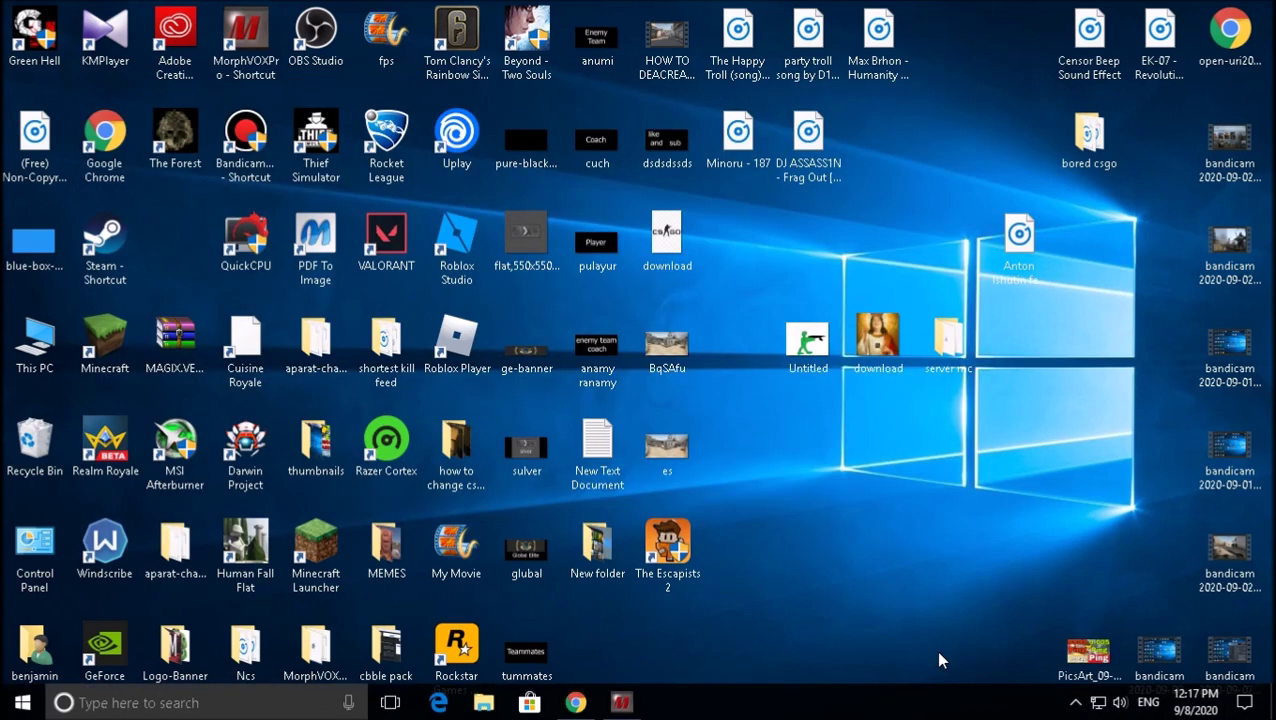
Switch to Chrome, search for "csgo ports" and open the portforward.com page on Counter-Strike: Global Offensive
{"action": "left_click", "coordinate": [575, 702]}
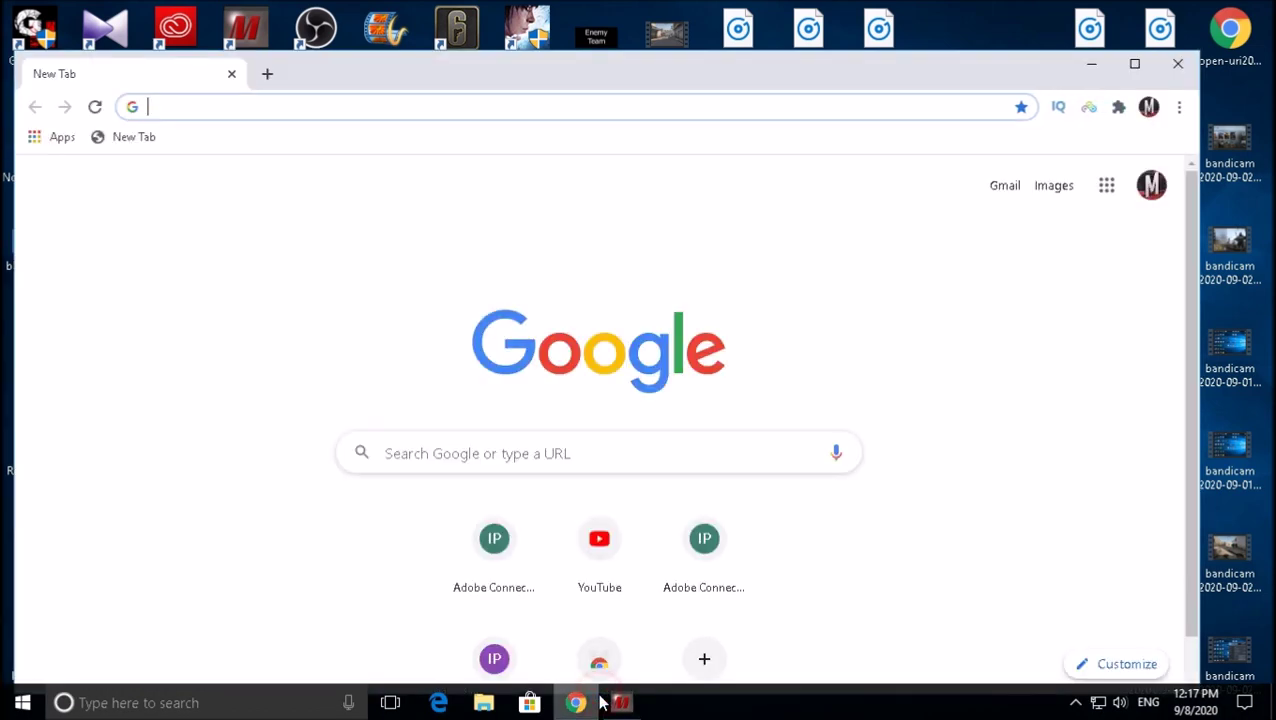
{"action": "left_click", "coordinate": [426, 111]}
{"action": "type", "text": "csgo p"}
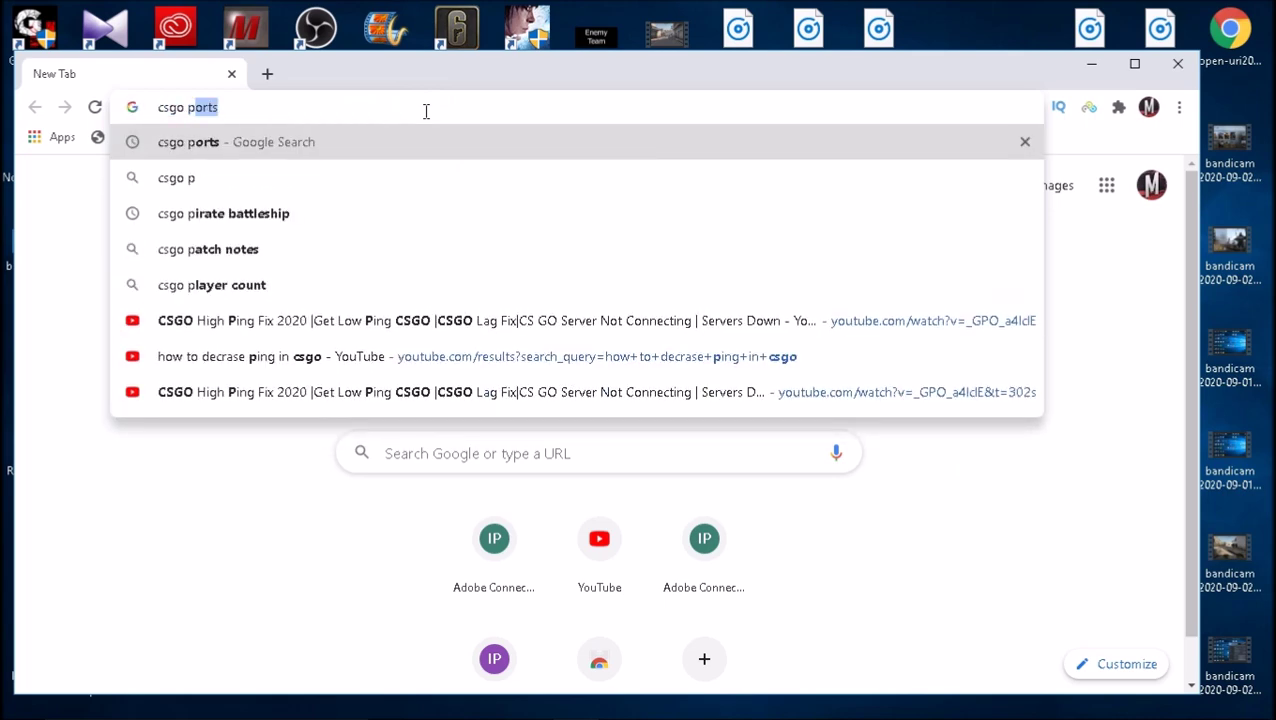
{"action": "type", "text": "orts"}
{"action": "key", "text": "Return"}
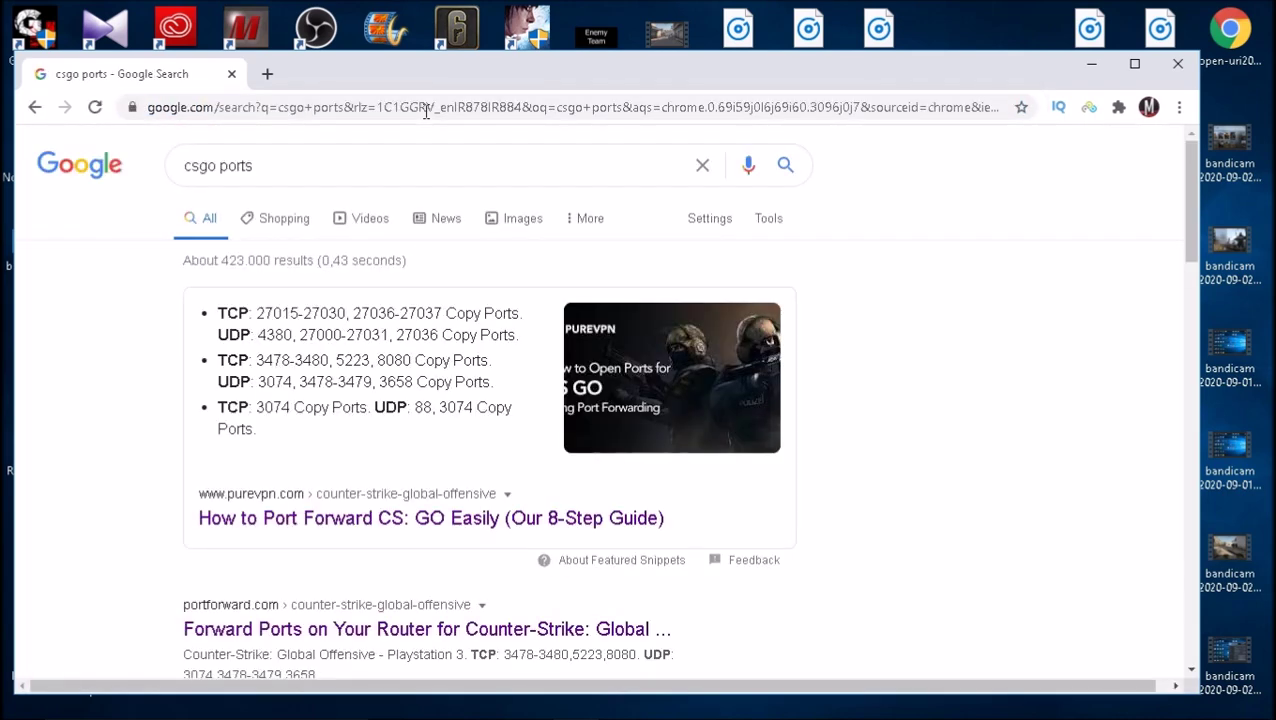
{"action": "scroll", "coordinate": [396, 370], "scroll_direction": "down", "scroll_amount": 2}
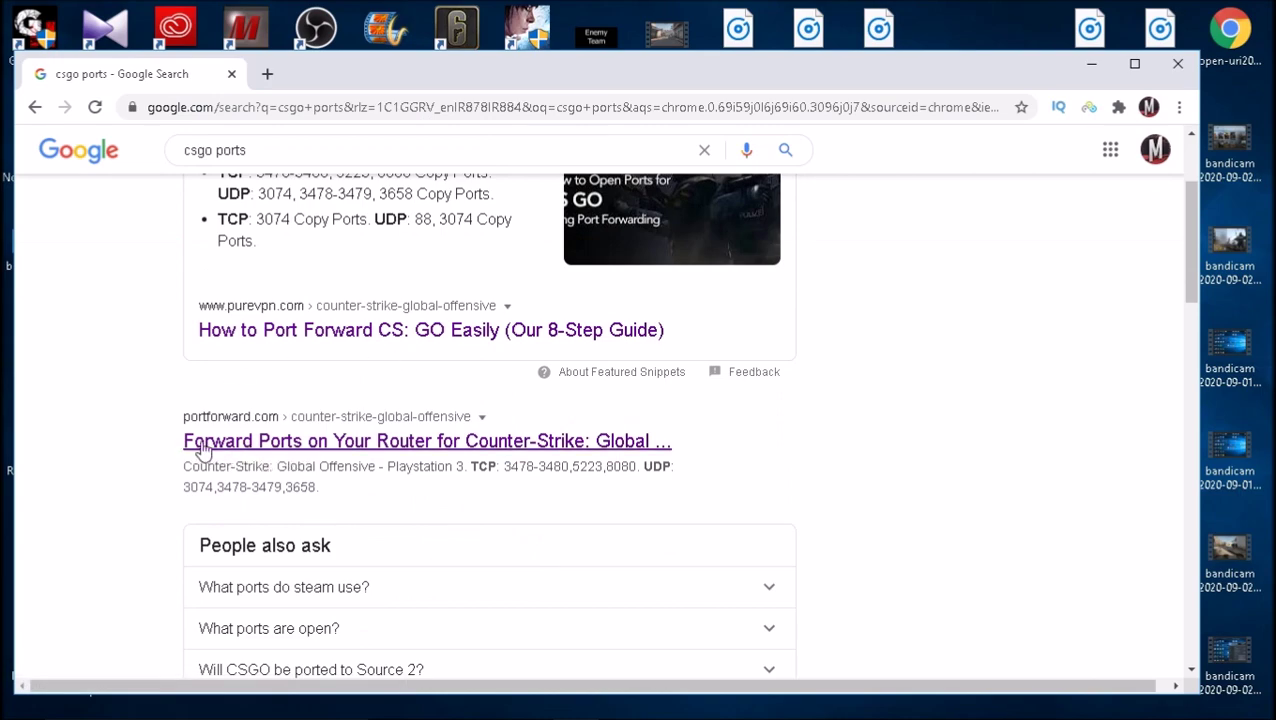
{"action": "left_click", "coordinate": [312, 443]}
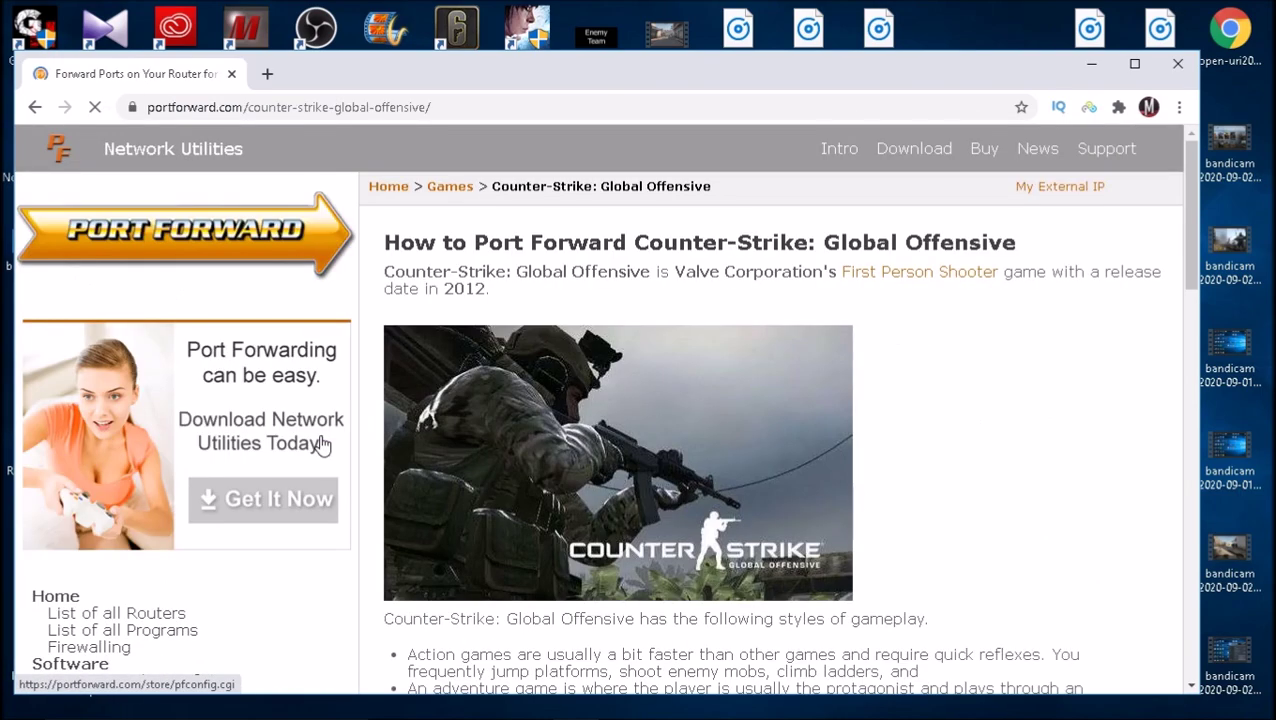
Examine the TCP and UDP ports required for the Steam version of Counter-Strike: Global Offensive
{"action": "scroll", "coordinate": [320, 445], "scroll_direction": "down", "scroll_amount": 12}
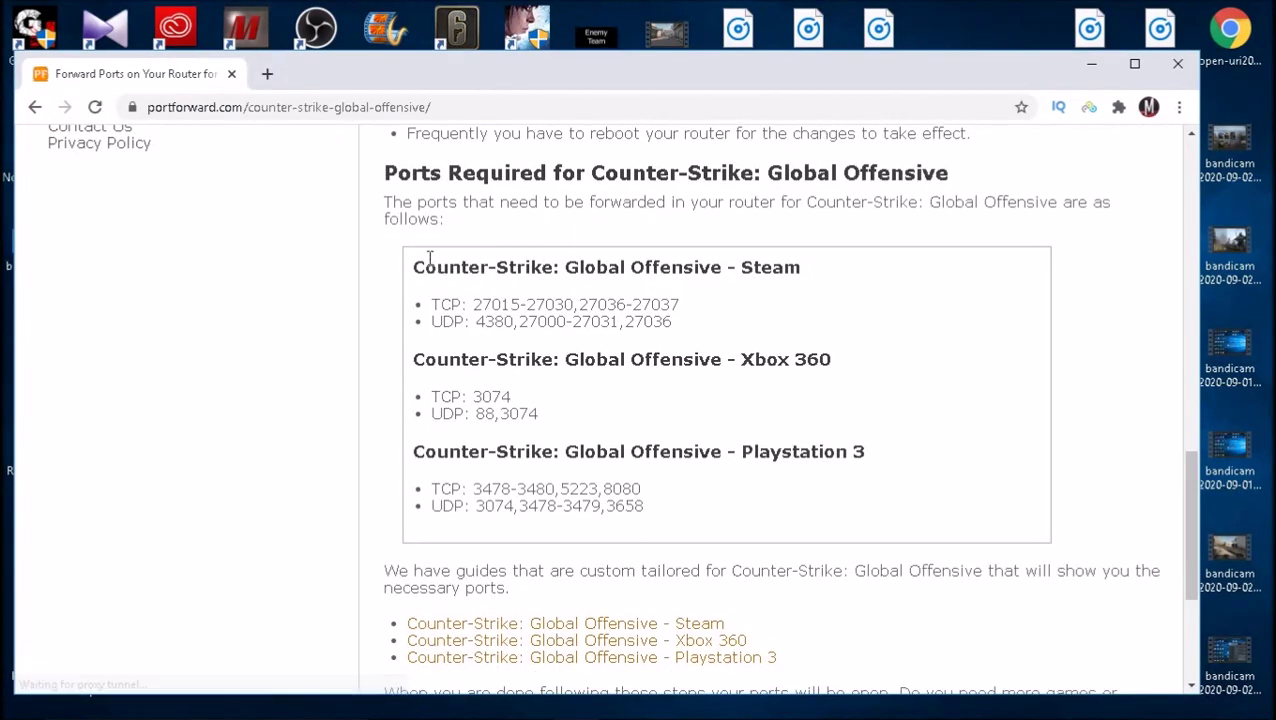
{"action": "left_click_drag", "start_coordinate": [416, 267], "coordinate": [862, 274]}
{"action": "left_click", "coordinate": [855, 266]}
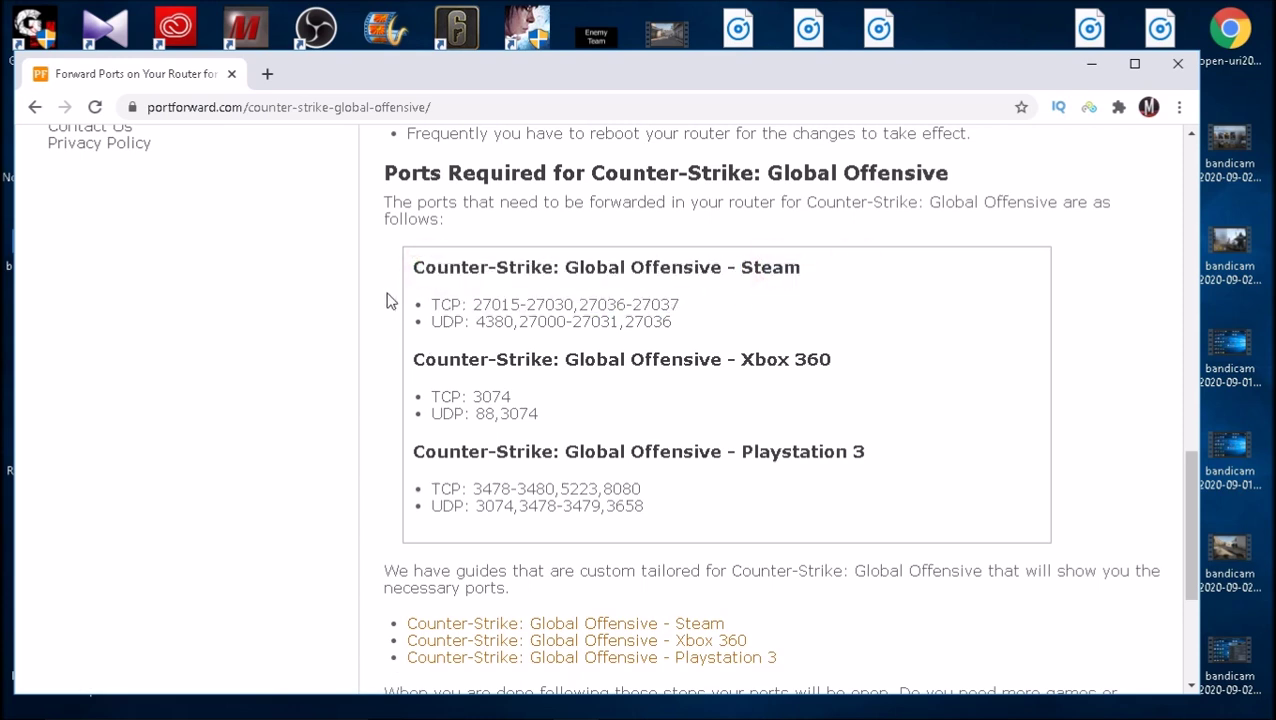
{"action": "double_click", "coordinate": [440, 304]}
{"action": "double_click", "coordinate": [442, 320]}
{"action": "left_click_drag", "start_coordinate": [473, 306], "coordinate": [682, 310]}
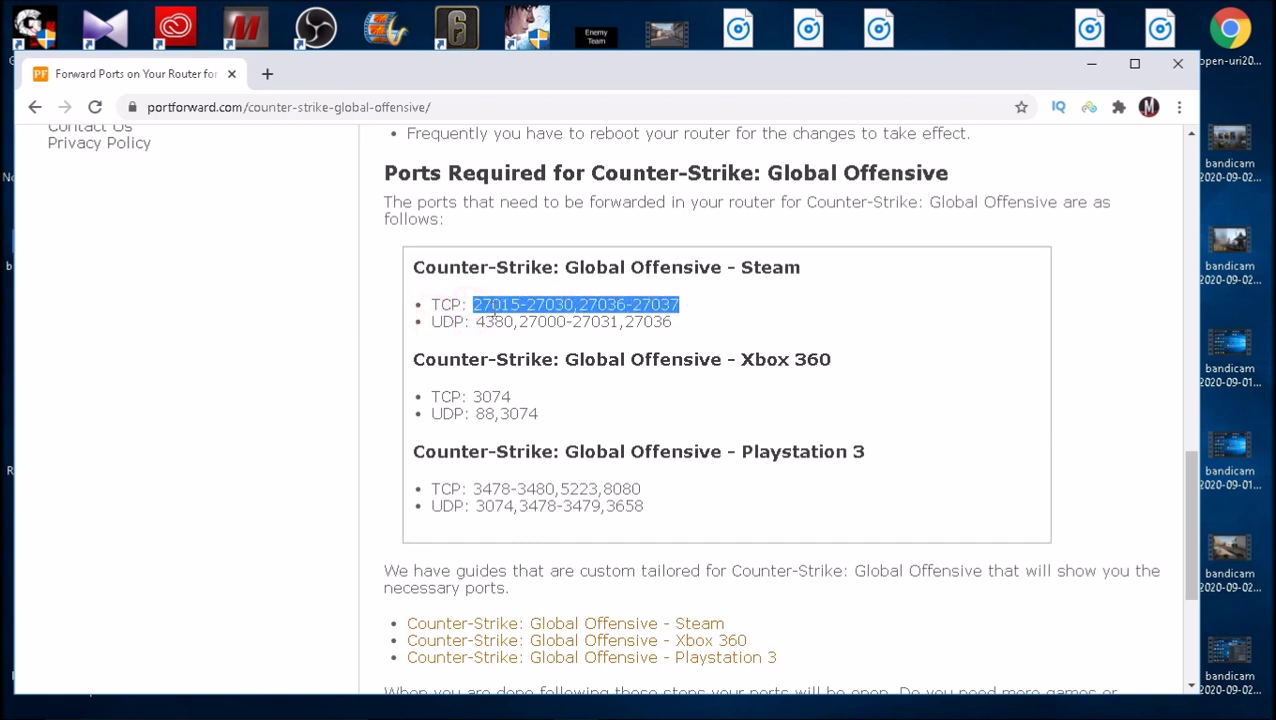
{"action": "left_click_drag", "start_coordinate": [482, 320], "coordinate": [706, 324]}
{"action": "left_click", "coordinate": [729, 308]}
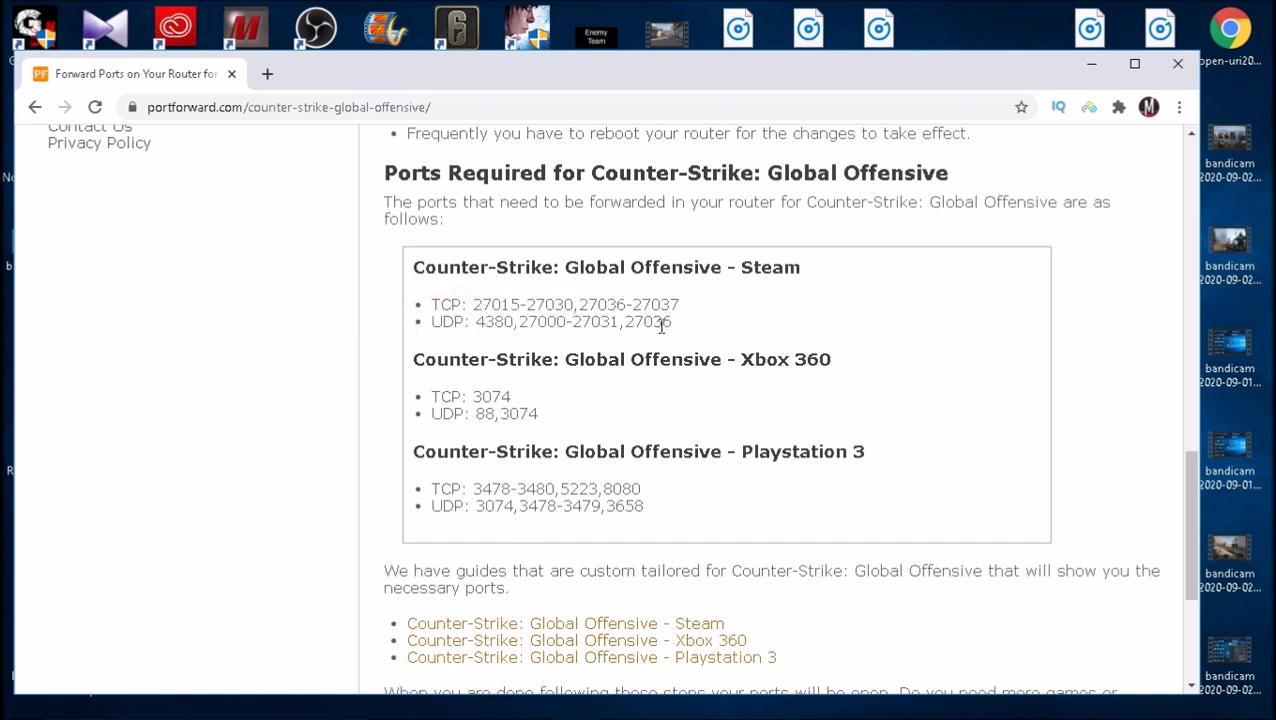
Search Windows for "firewall" and open Windows Firewall with Advanced Security
{"action": "left_click", "coordinate": [219, 703]}
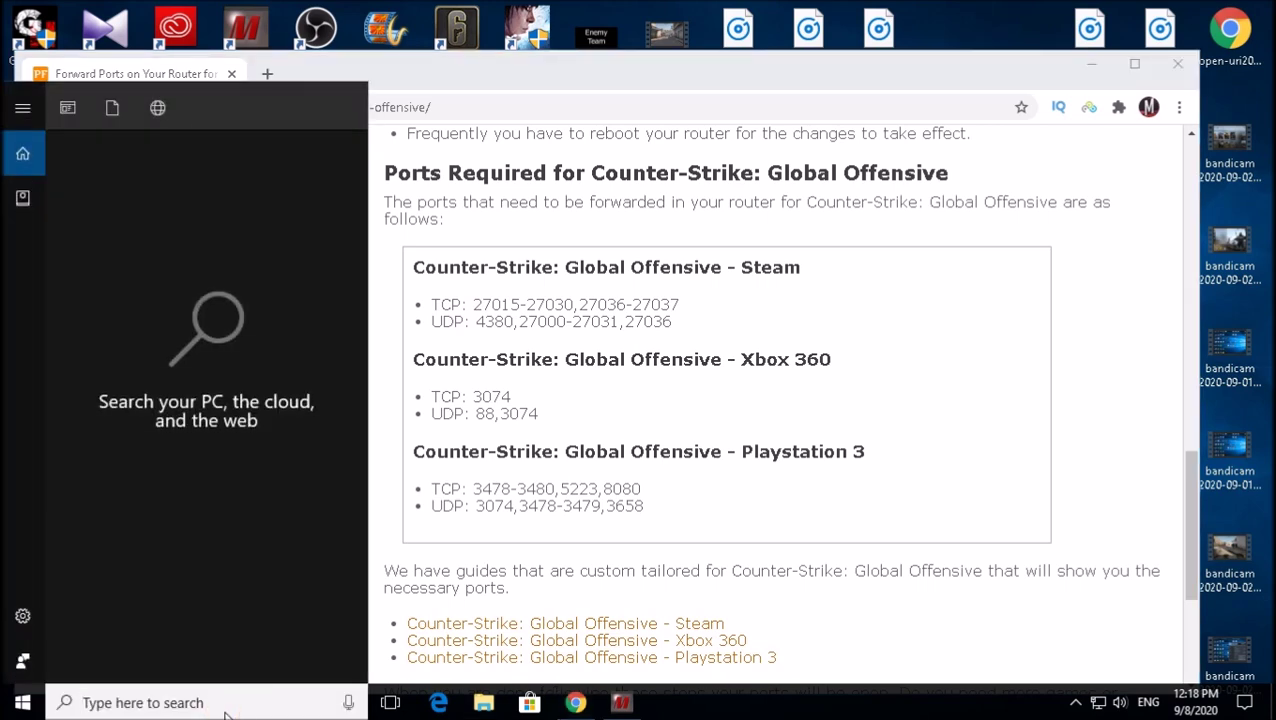
{"action": "type", "text": "windows "}
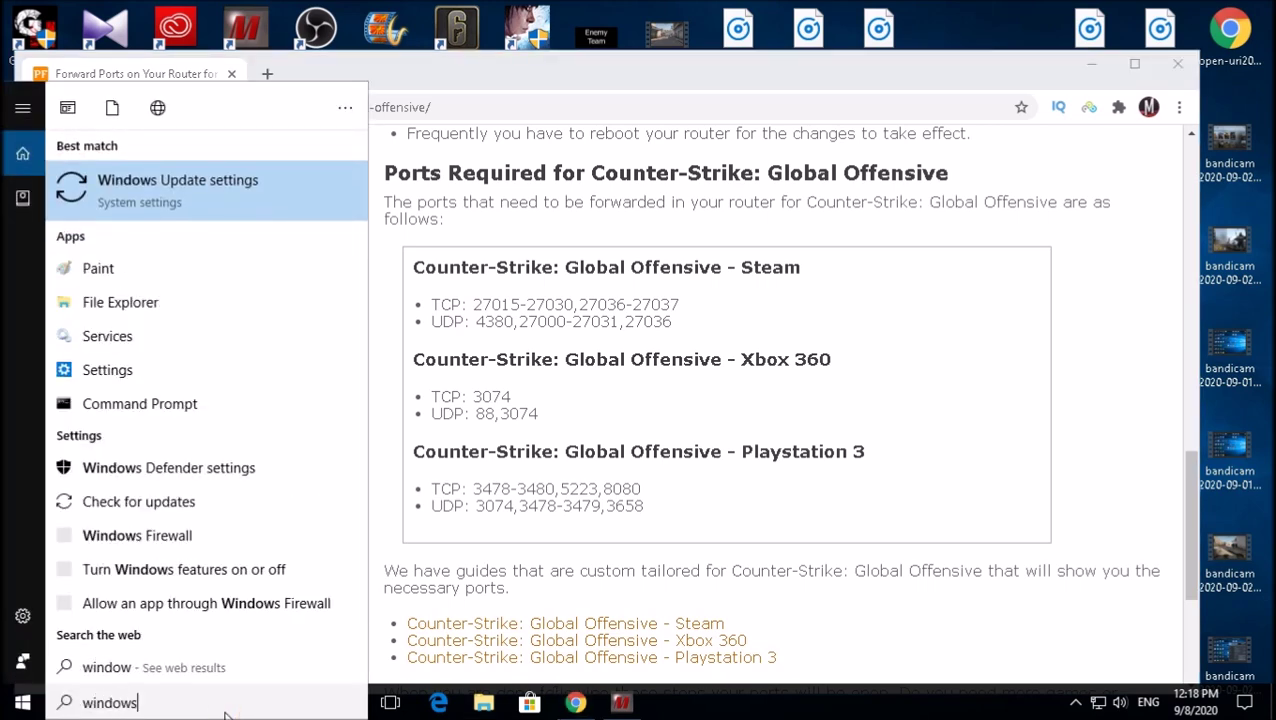
{"action": "type", "text": "f"}
{"action": "key", "text": "BackSpace"}
{"action": "key", "text": "BackSpace"}
{"action": "key", "text": "BackSpace"}
{"action": "key", "text": "BackSpace"}
{"action": "key", "text": "BackSpace"}
{"action": "key", "text": "BackSpace"}
{"action": "key", "text": "BackSpace"}
{"action": "key", "text": "BackSpace"}
{"action": "key", "text": "BackSpace"}
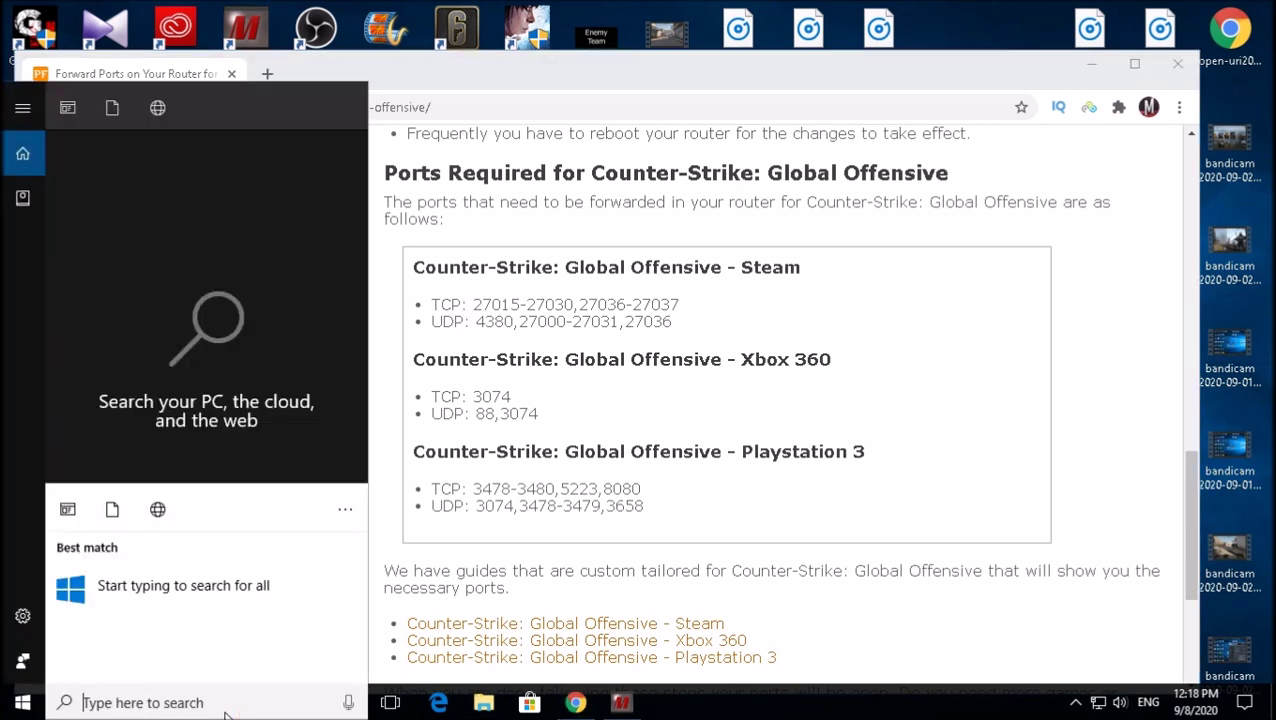
{"action": "type", "text": "firewall"}
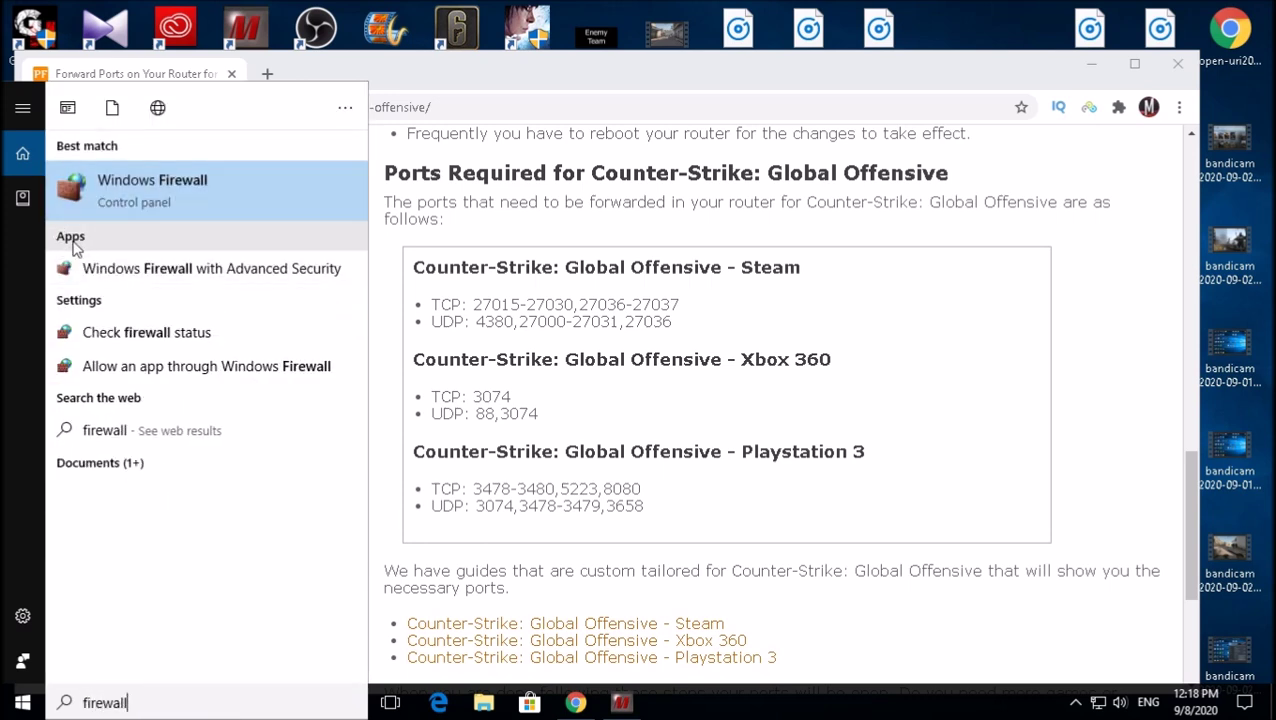
{"action": "left_click", "coordinate": [209, 271]}
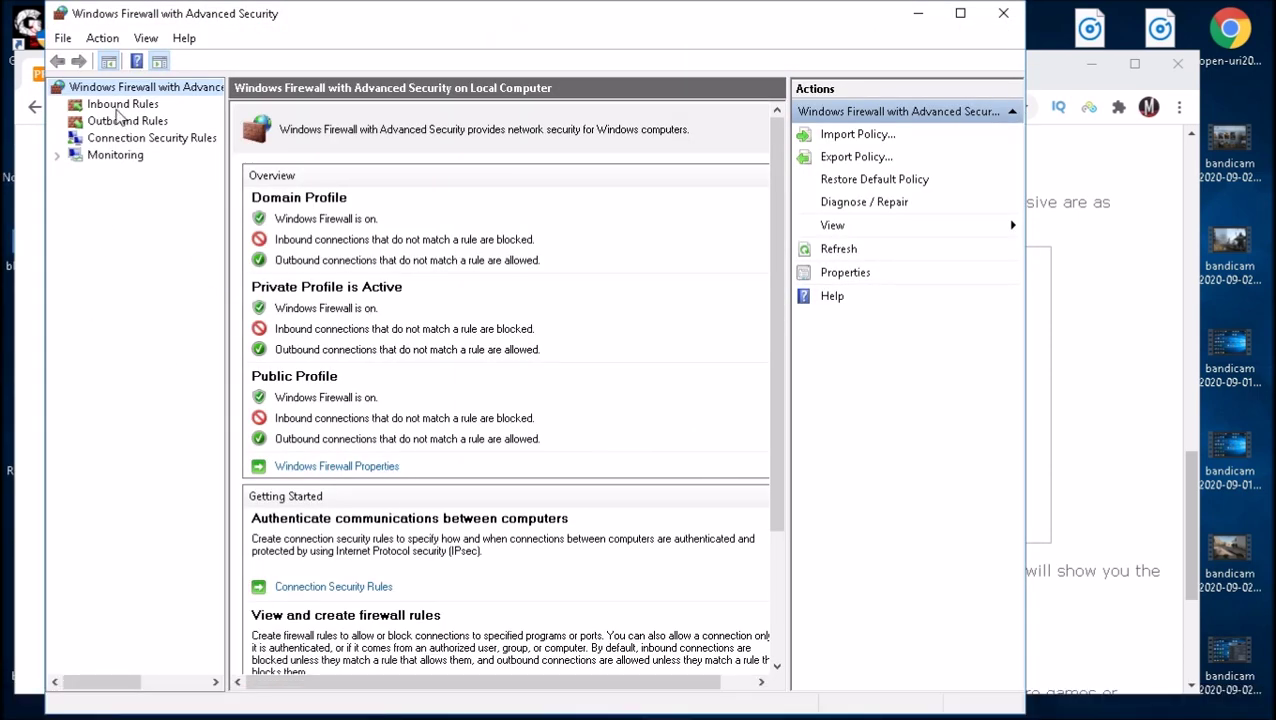
Start a new inbound firewall rule of the Port type and advance to its protocol and ports settings
{"action": "left_click", "coordinate": [117, 106]}
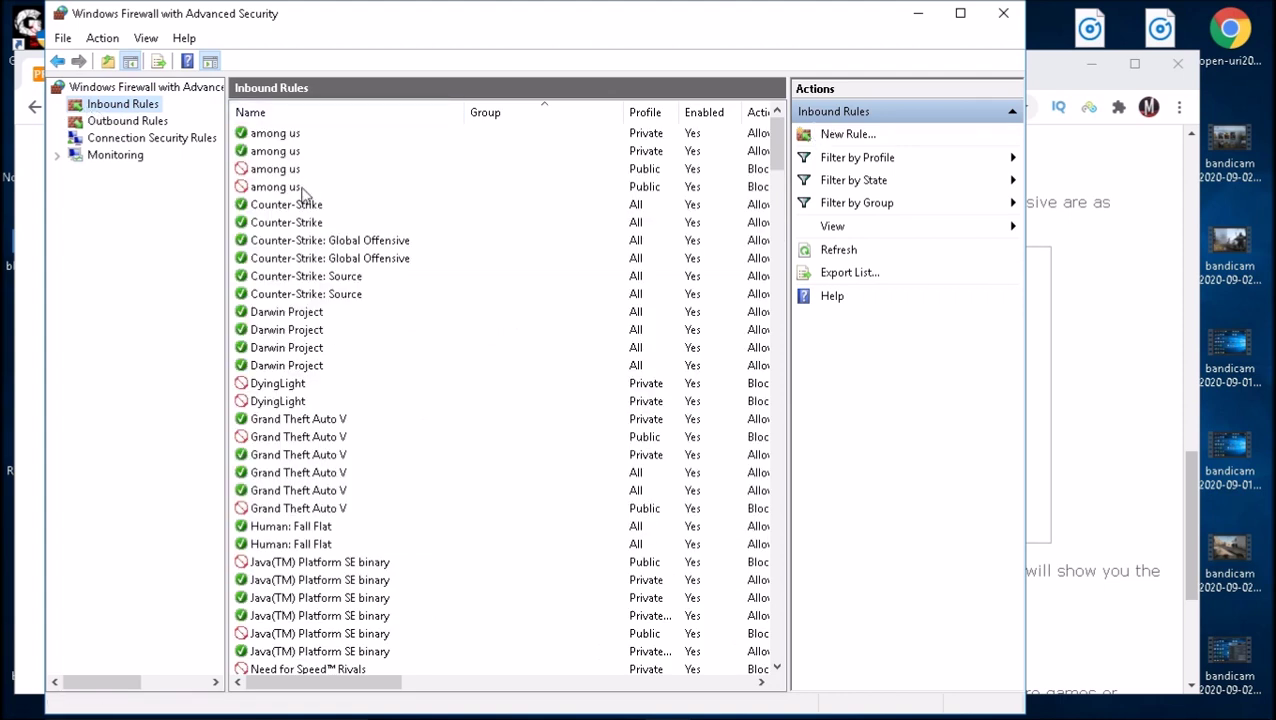
{"action": "scroll", "coordinate": [303, 235], "scroll_direction": "down", "scroll_amount": 15}
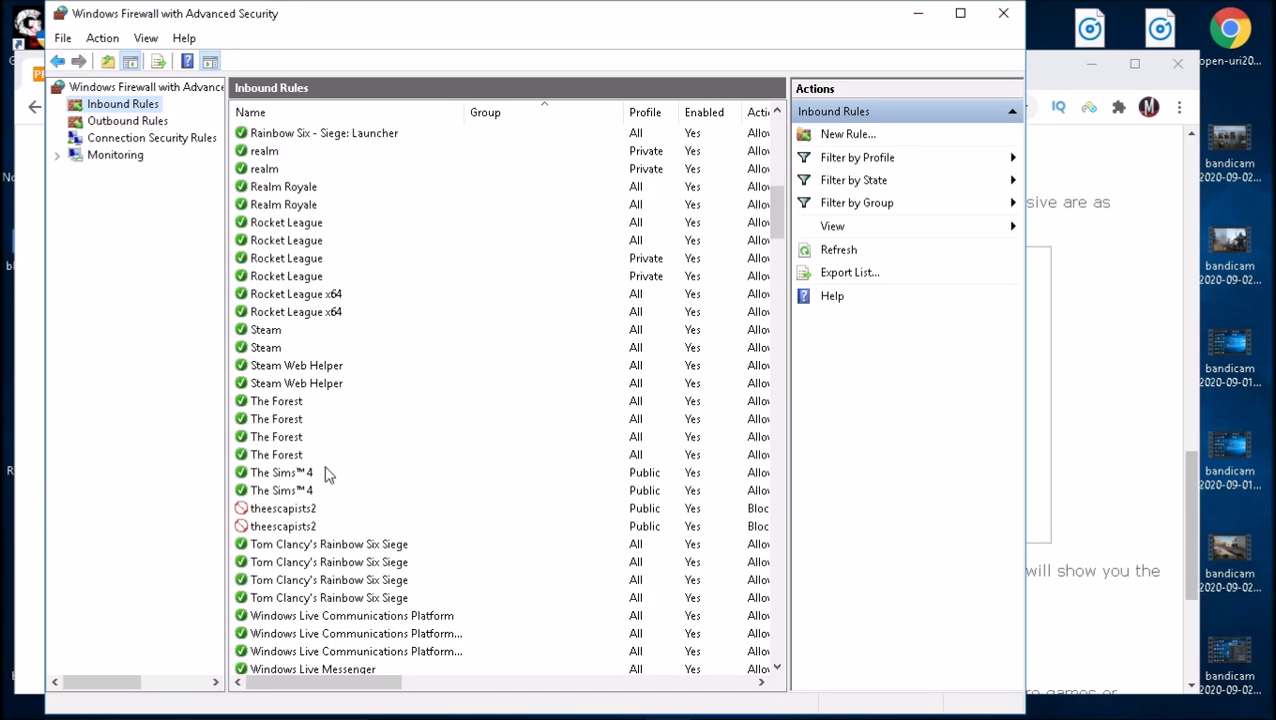
{"action": "scroll", "coordinate": [327, 474], "scroll_direction": "down", "scroll_amount": 3}
{"action": "scroll", "coordinate": [327, 474], "scroll_direction": "up", "scroll_amount": 20}
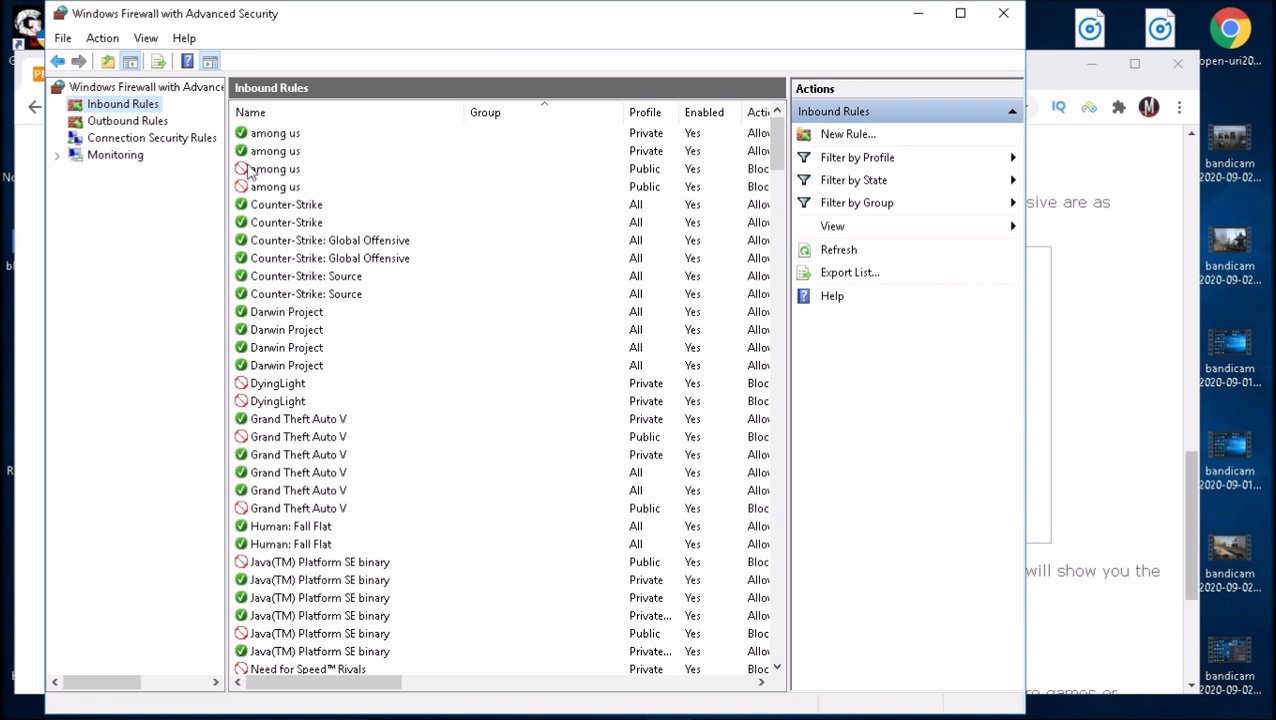
{"action": "left_click", "coordinate": [843, 134]}
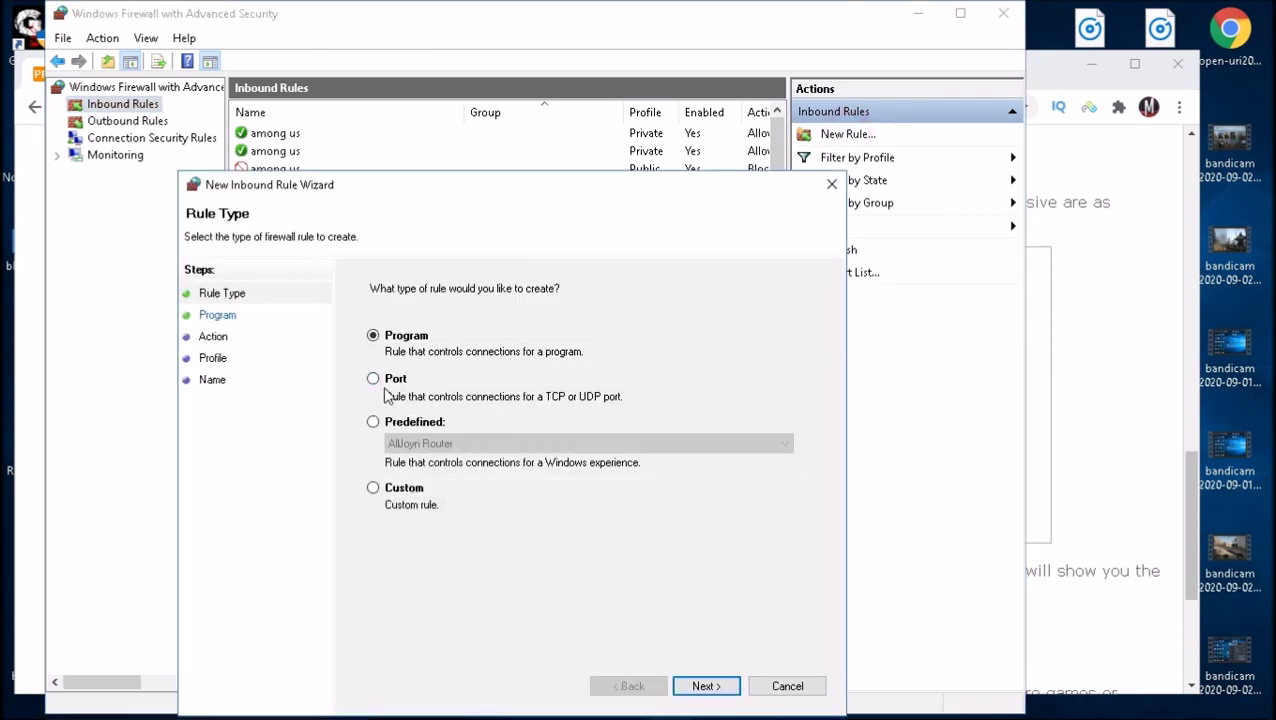
{"action": "left_click", "coordinate": [376, 379]}
{"action": "left_click", "coordinate": [703, 685]}
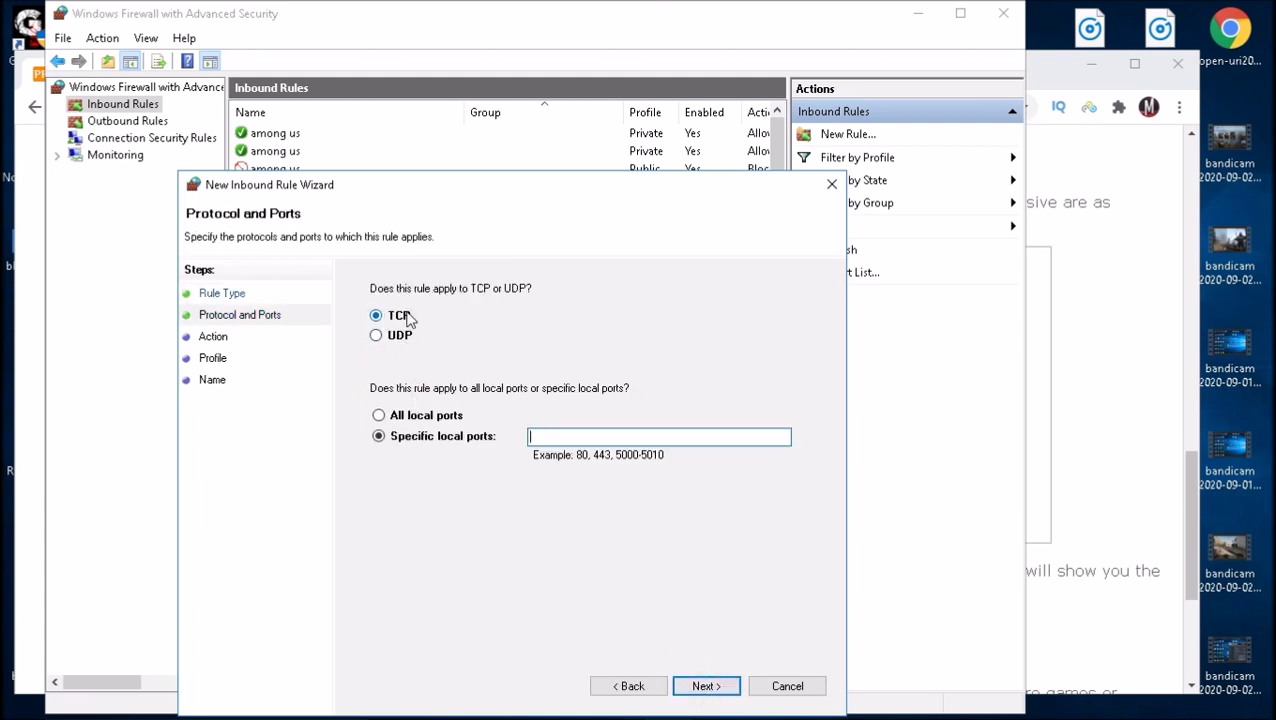
Check the Steam ports on the portforward.com page, then set the new inbound rule to TCP with specific local ports
{"action": "left_click", "coordinate": [1167, 296]}
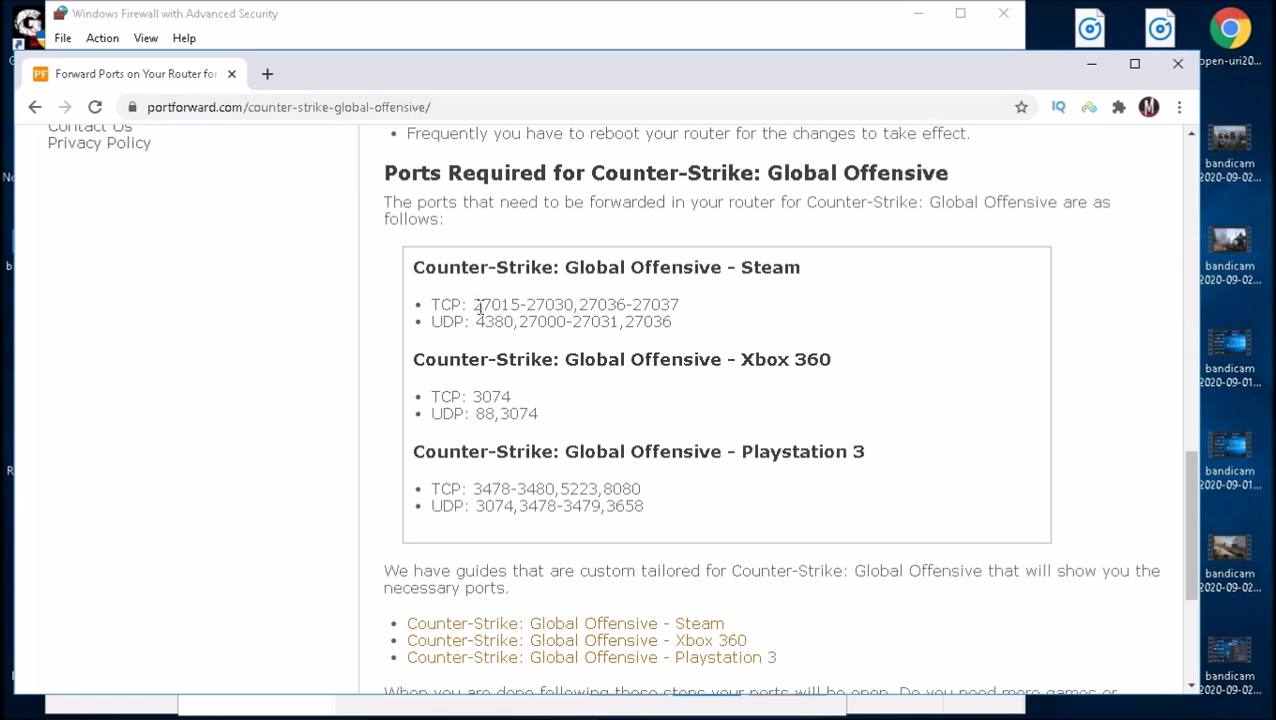
{"action": "left_click", "coordinate": [664, 700]}
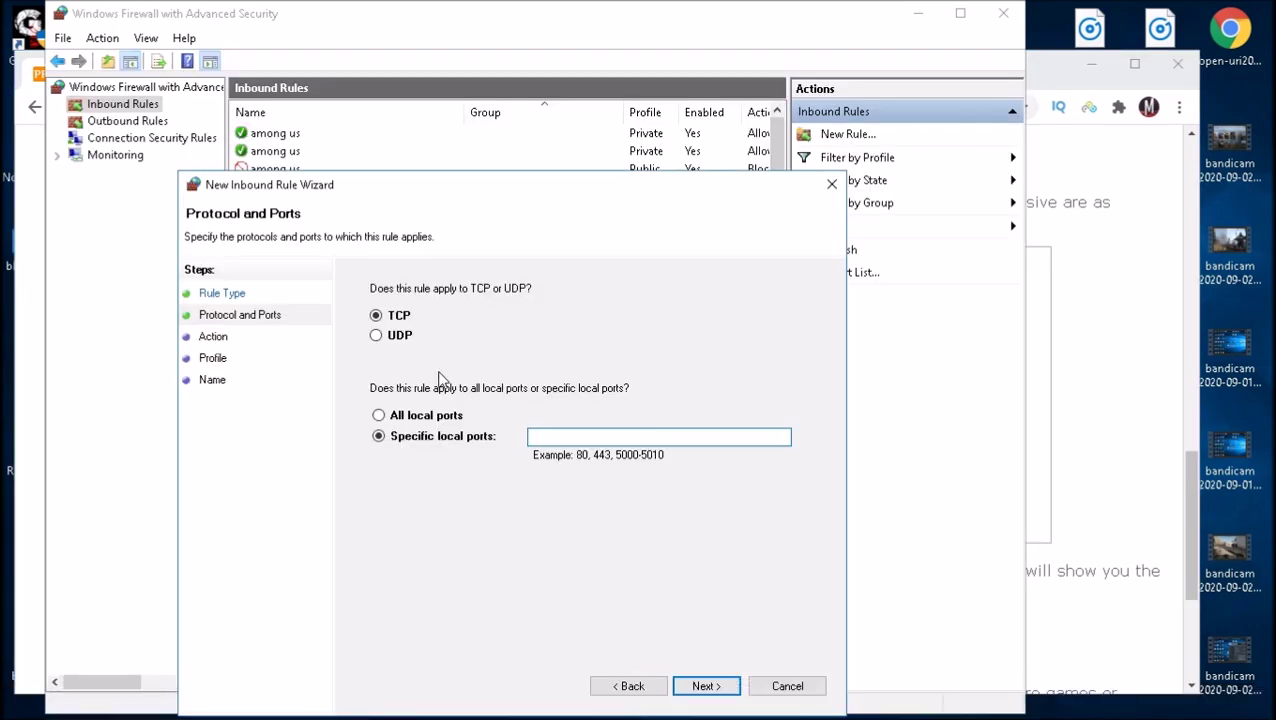
{"action": "left_click_drag", "start_coordinate": [515, 185], "coordinate": [360, 128]}
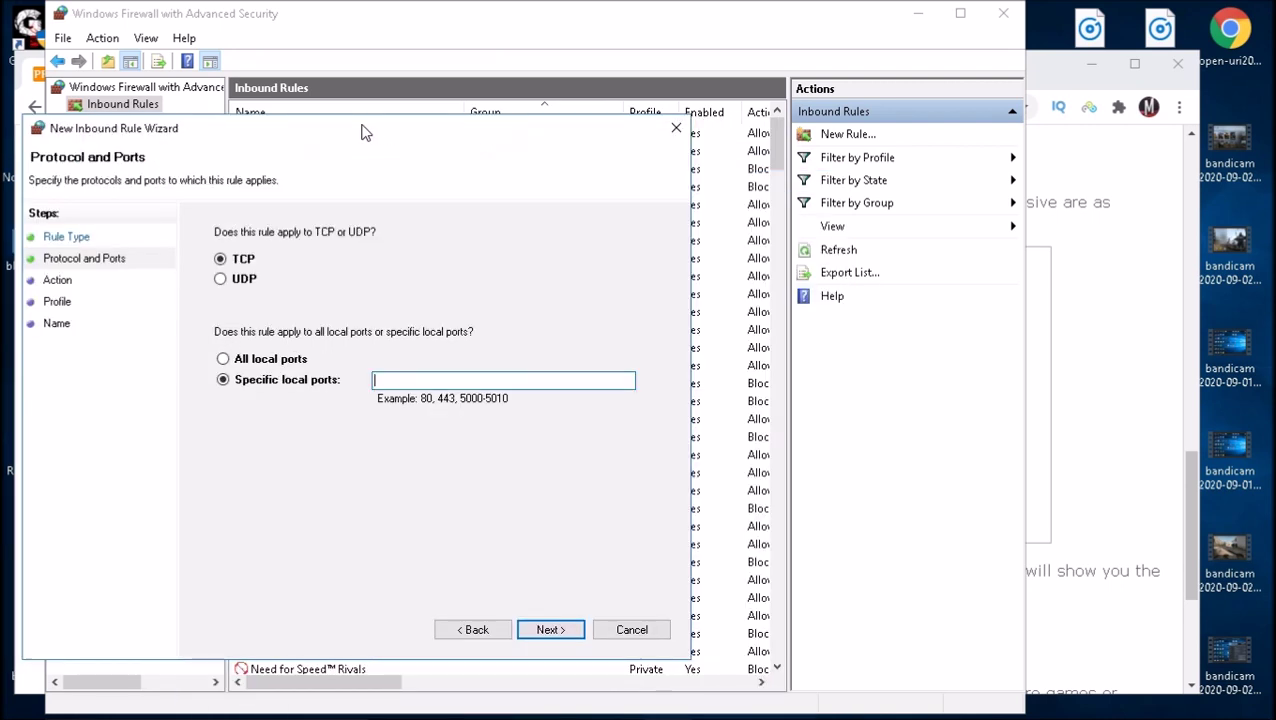
{"action": "left_click", "coordinate": [232, 261]}
{"action": "left_click", "coordinate": [442, 383]}
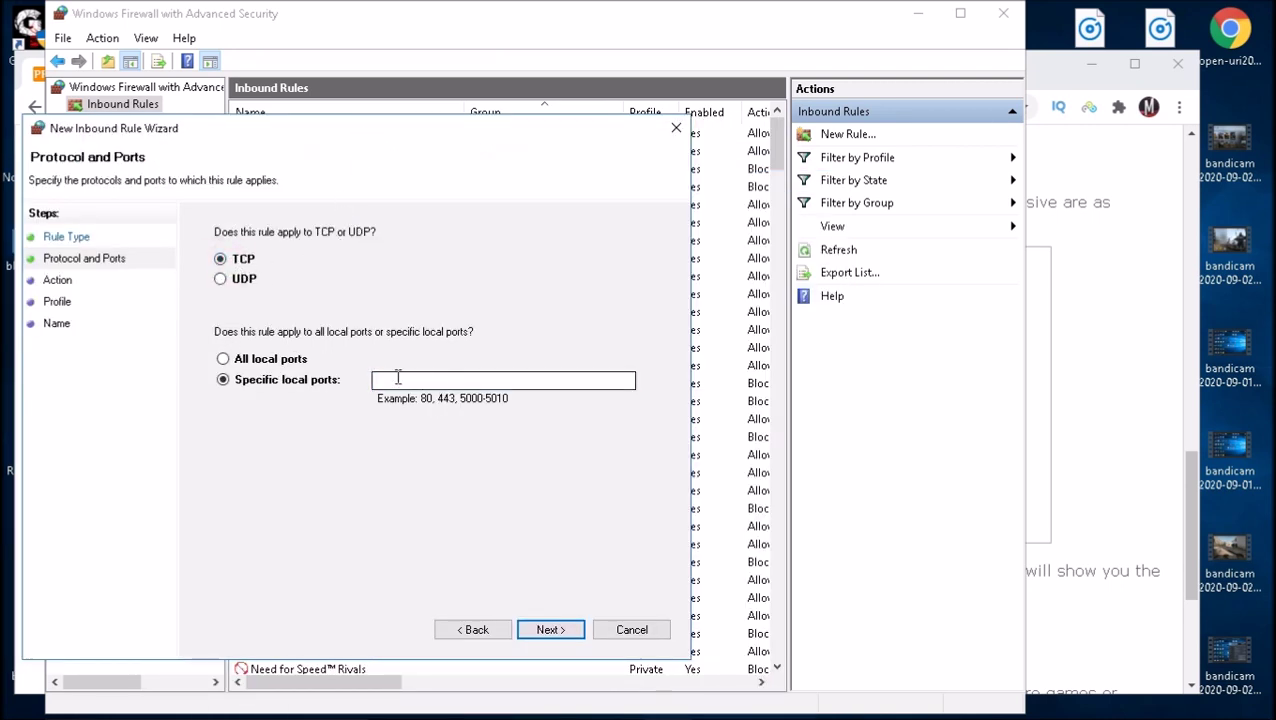
{"action": "left_click", "coordinate": [1190, 352]}
{"action": "scroll", "coordinate": [585, 360], "scroll_direction": "down", "scroll_amount": 4}
{"action": "scroll", "coordinate": [579, 380], "scroll_direction": "down", "scroll_amount": 1}
{"action": "scroll", "coordinate": [560, 384], "scroll_direction": "up", "scroll_amount": 1}
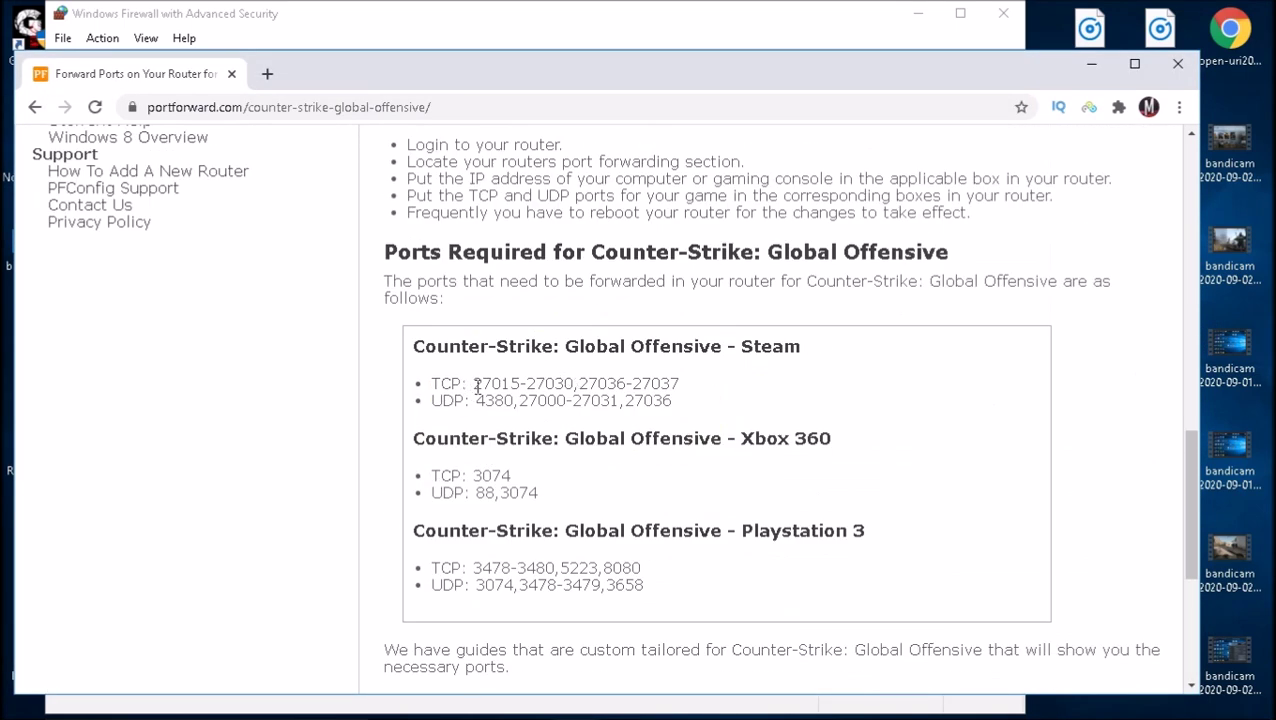
{"action": "left_click_drag", "start_coordinate": [474, 384], "coordinate": [677, 380]}
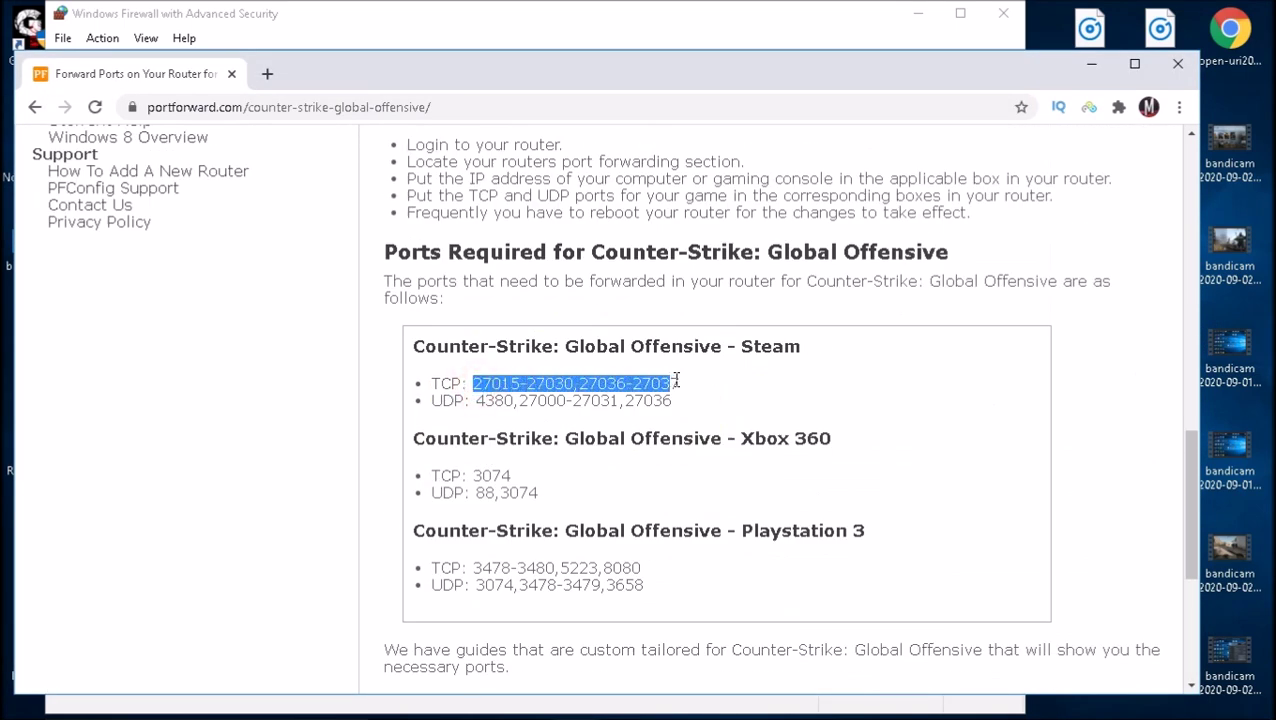
{"action": "right_click", "coordinate": [510, 391]}
{"action": "left_click", "coordinate": [555, 399]}
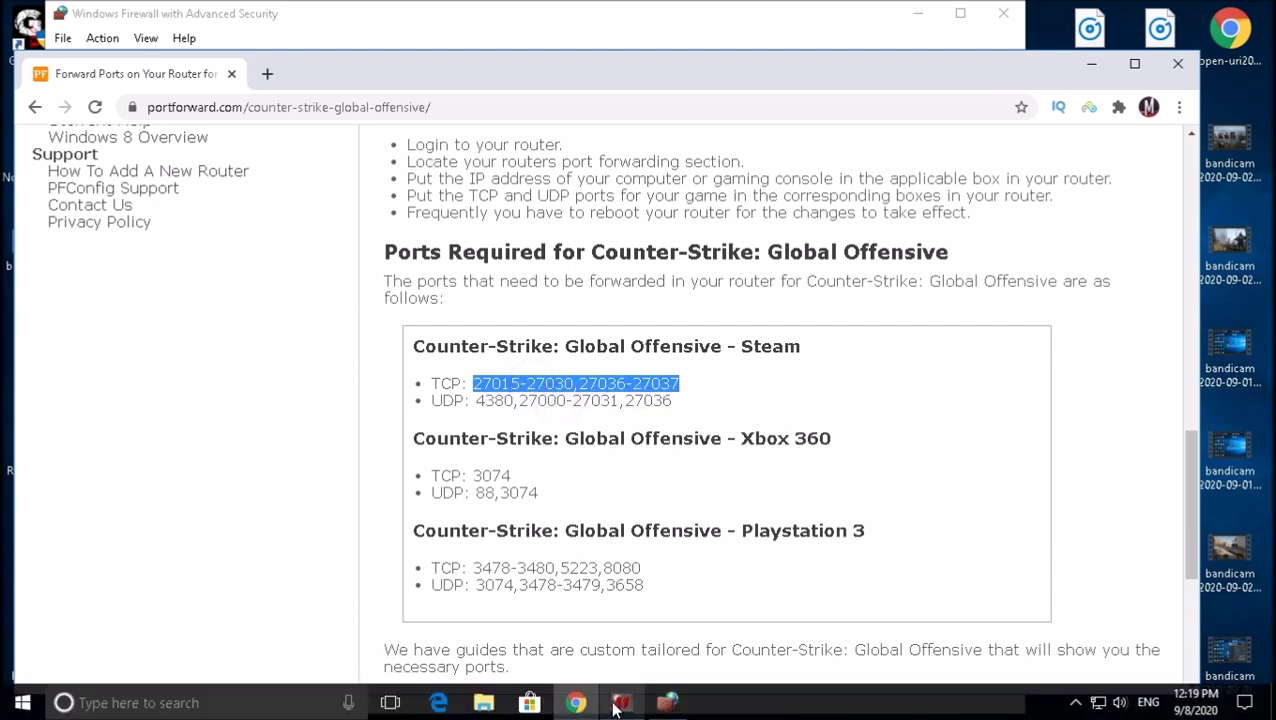
Switch to the firewall's New Inbound Rule Wizard and enter the copied TCP ports as the specific local ports
{"action": "left_click", "coordinate": [660, 704]}
{"action": "left_click", "coordinate": [483, 380]}
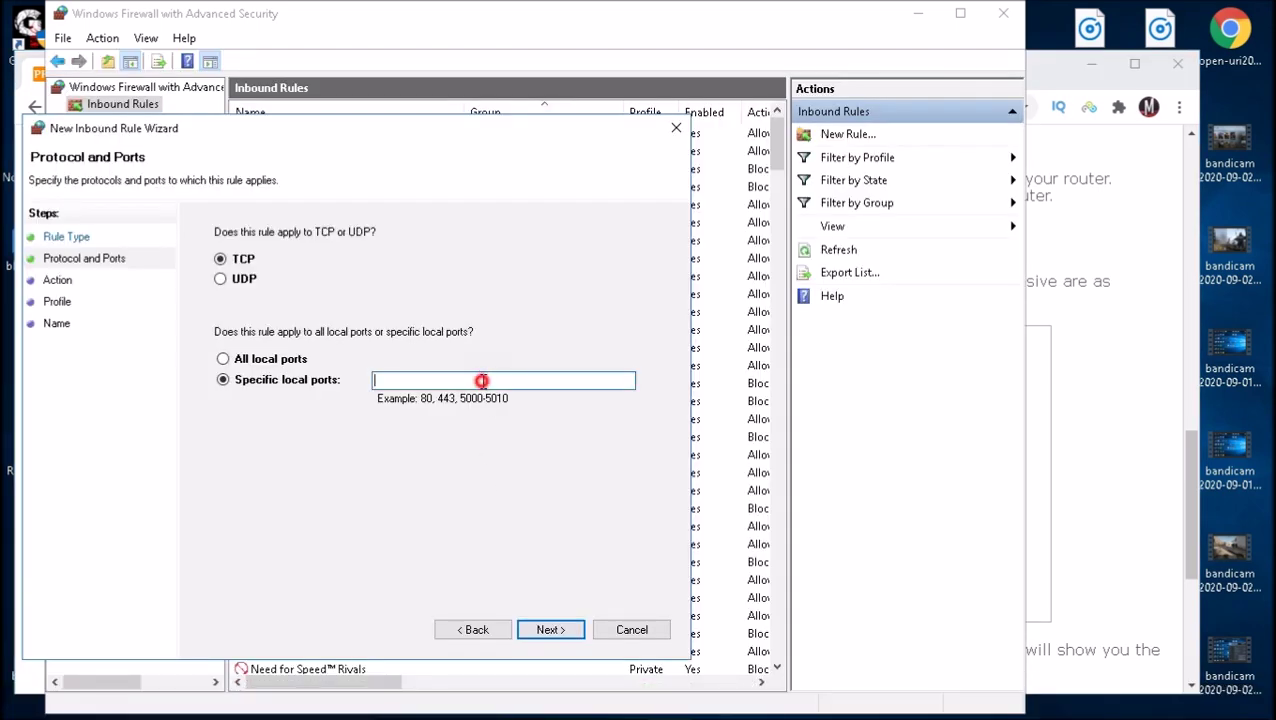
{"action": "key", "text": "ctrl+v"}
{"action": "left_click", "coordinate": [565, 626]}
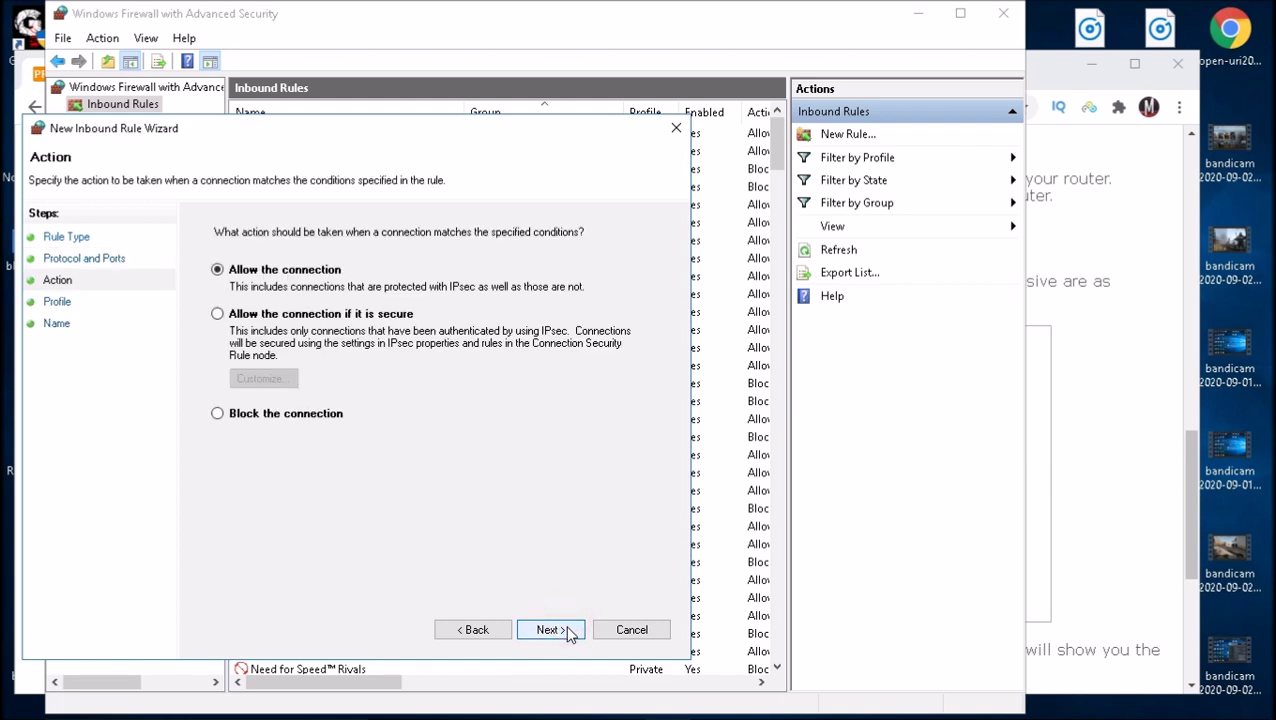
Keep Allow the connection and the default profiles for the TCP rule, and finish it with the name csgo
{"action": "left_click", "coordinate": [566, 630]}
{"action": "left_click", "coordinate": [566, 630]}
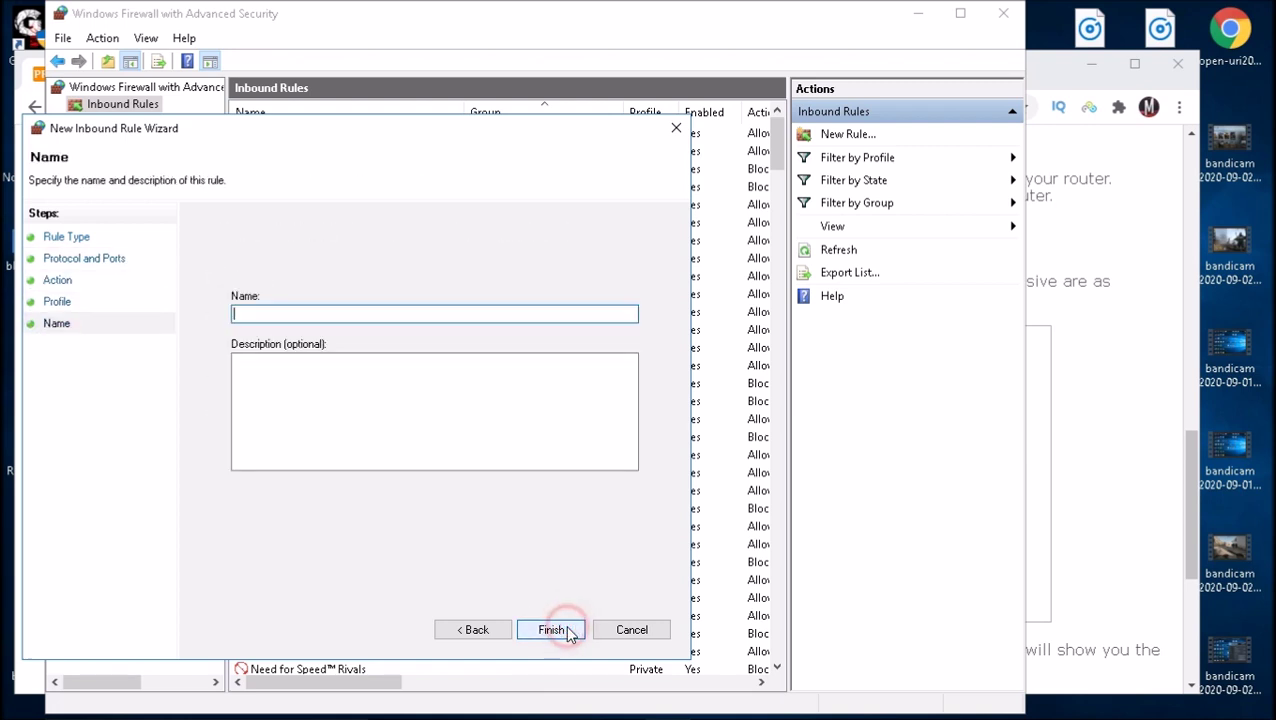
{"action": "left_click", "coordinate": [332, 313]}
{"action": "type", "text": "c"}
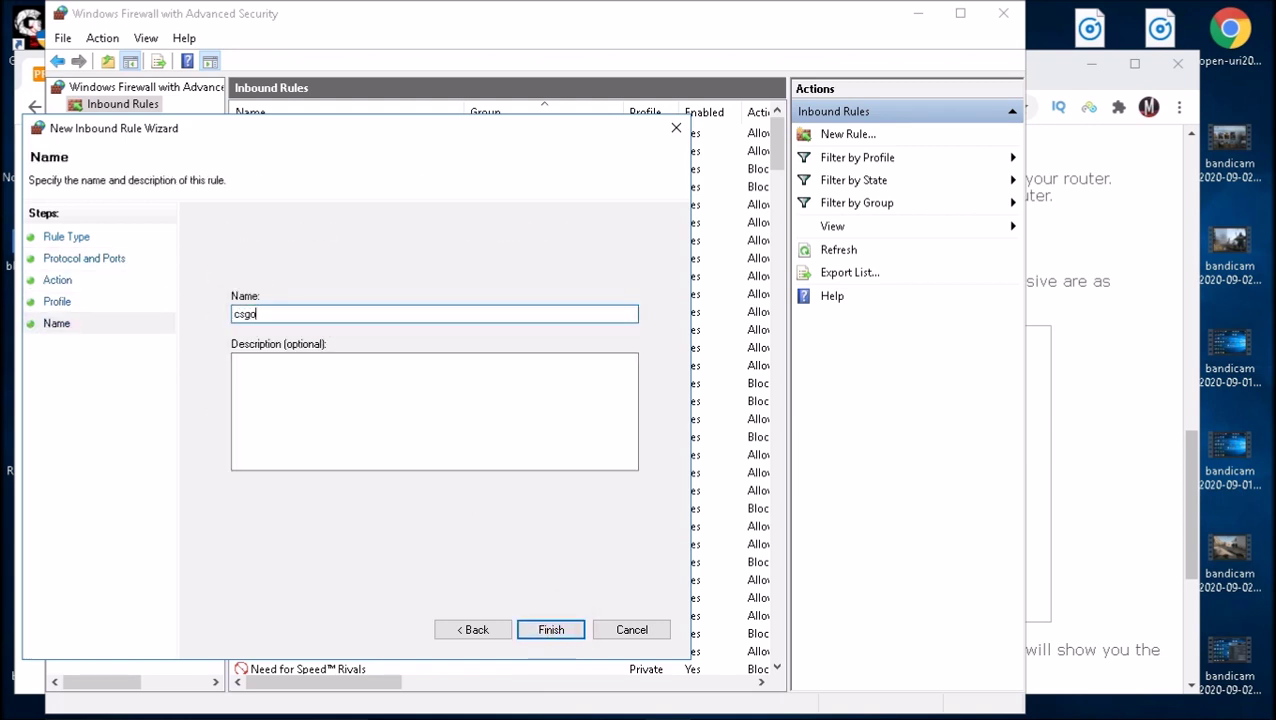
{"action": "type", "text": "sgo"}
{"action": "left_click", "coordinate": [545, 630]}
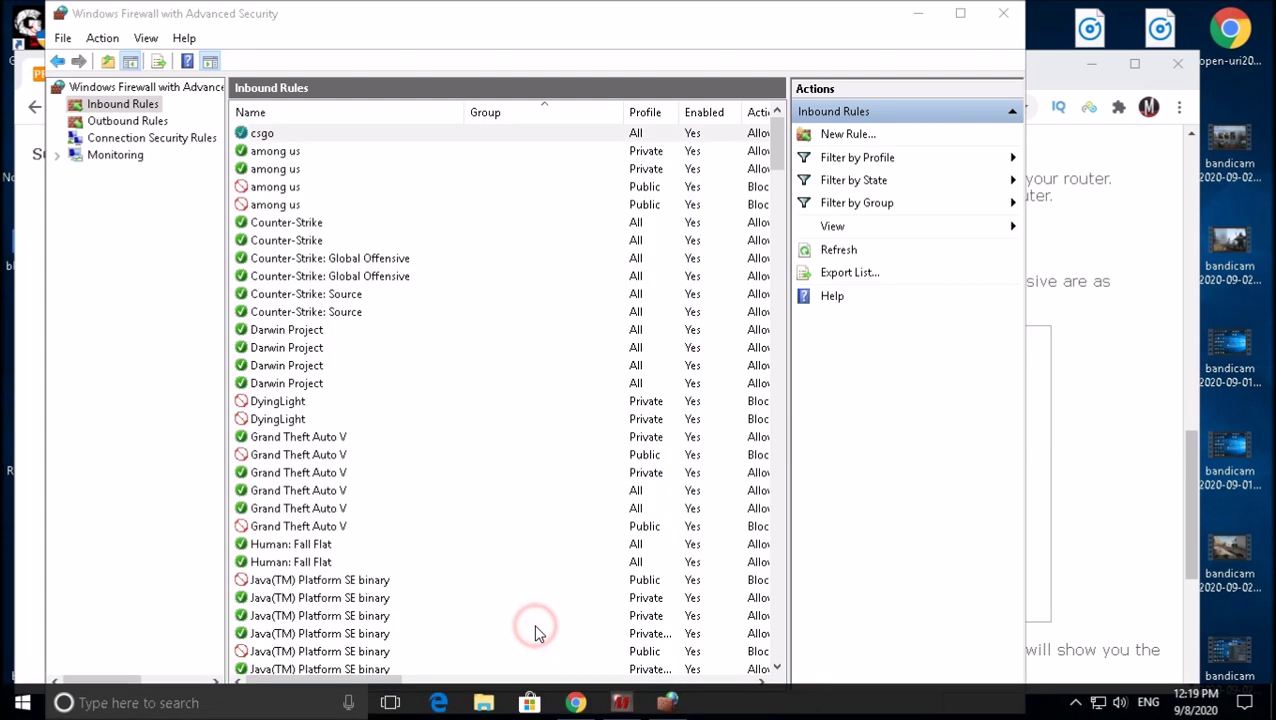
Start a second inbound rule of the Port type and set it to UDP with specific local ports
{"action": "left_click", "coordinate": [821, 140]}
{"action": "left_click", "coordinate": [248, 228]}
{"action": "left_click", "coordinate": [545, 539]}
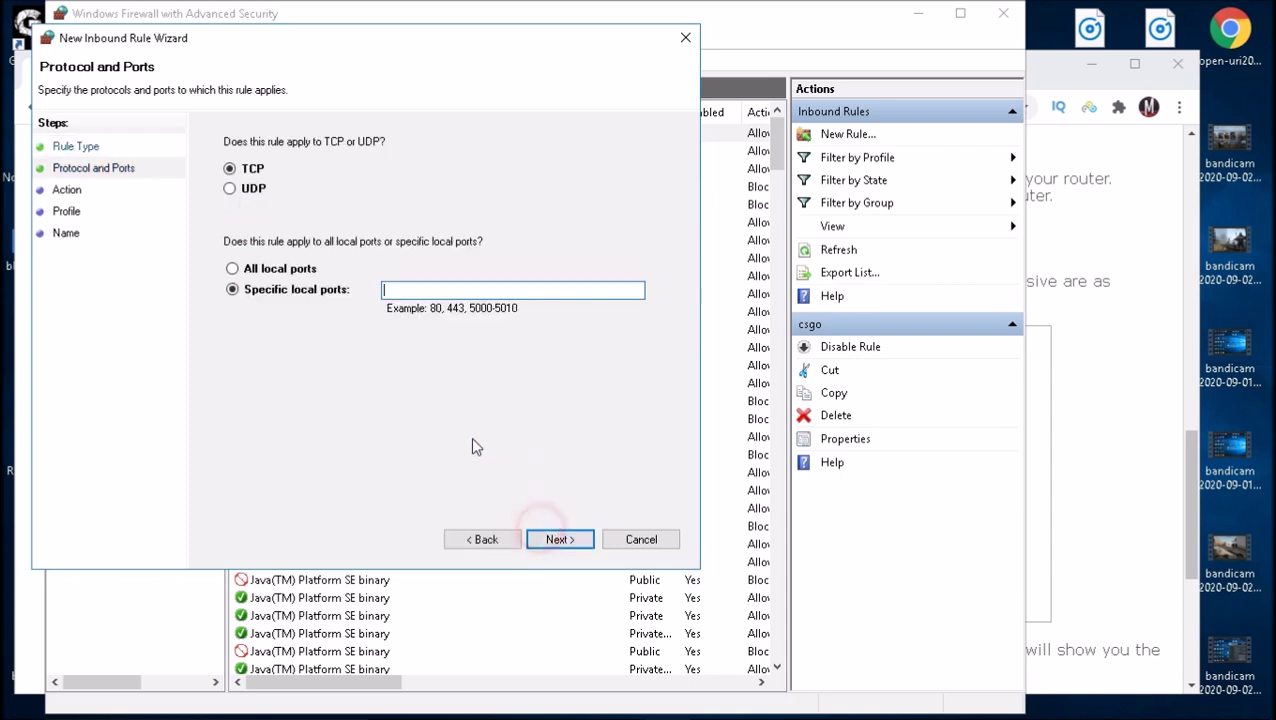
{"action": "left_click", "coordinate": [262, 190]}
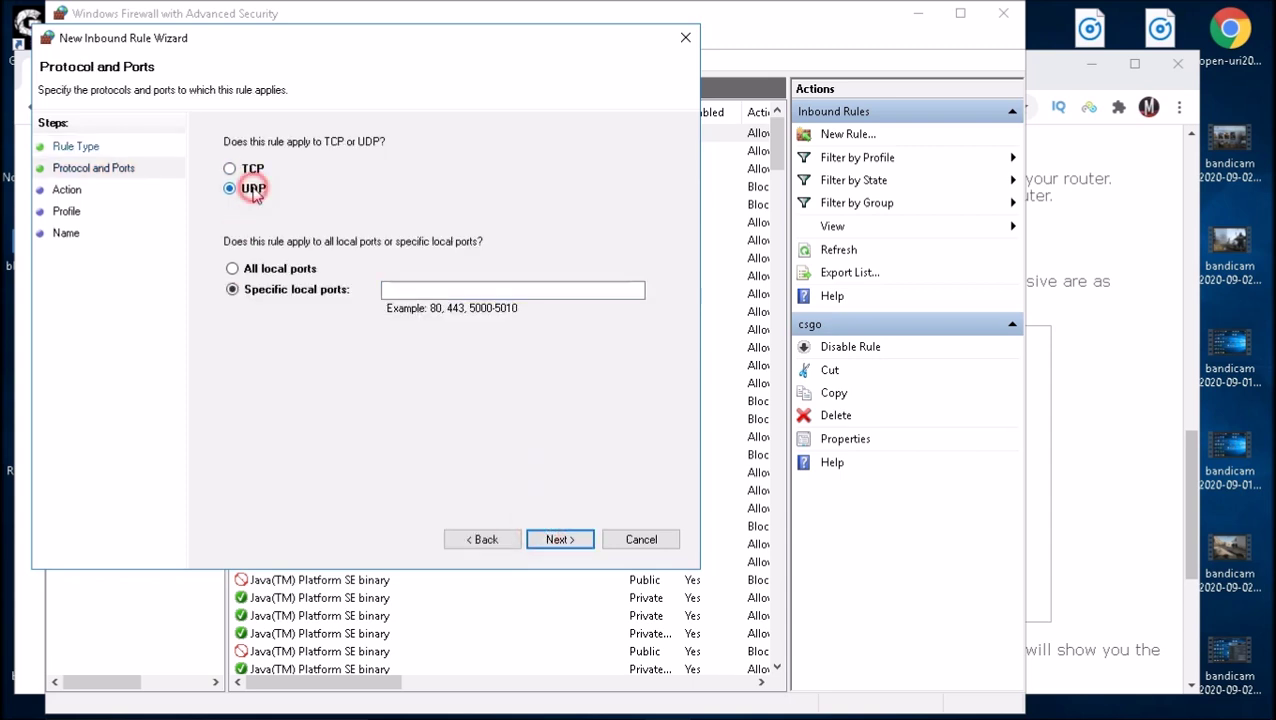
{"action": "left_click", "coordinate": [521, 290]}
{"action": "left_click", "coordinate": [580, 704]}
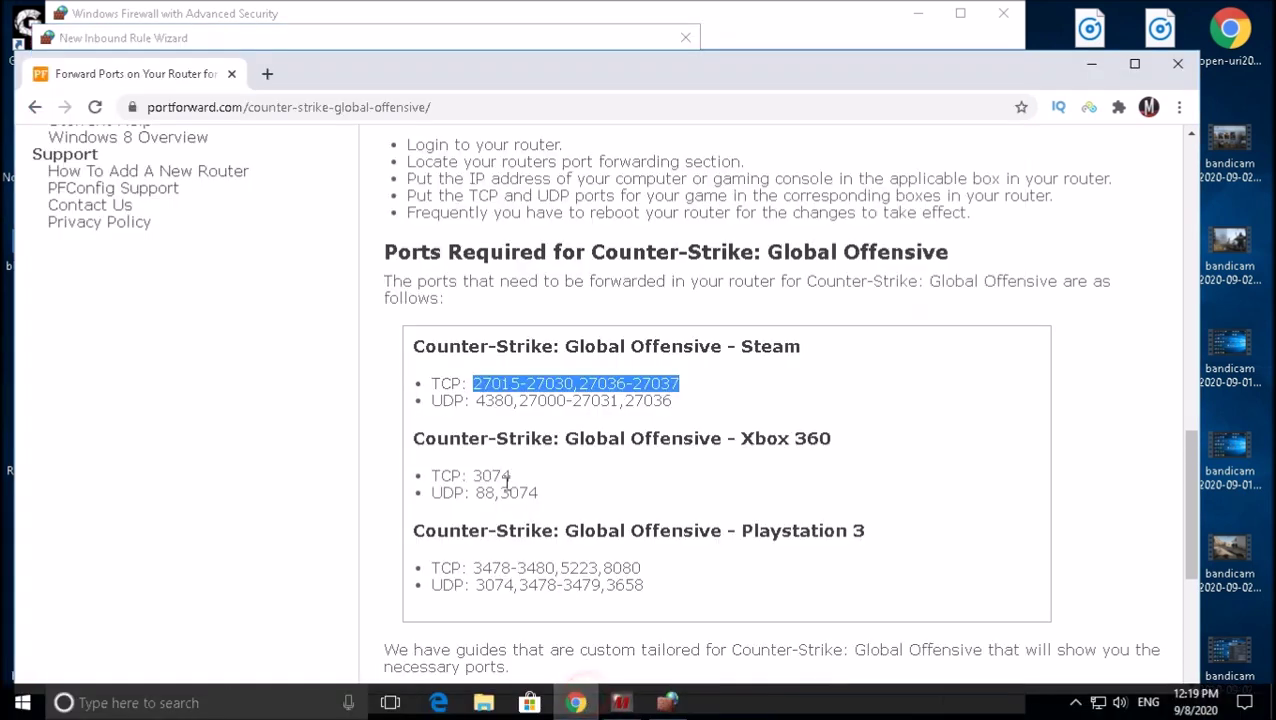
{"action": "left_click_drag", "start_coordinate": [474, 401], "coordinate": [669, 402]}
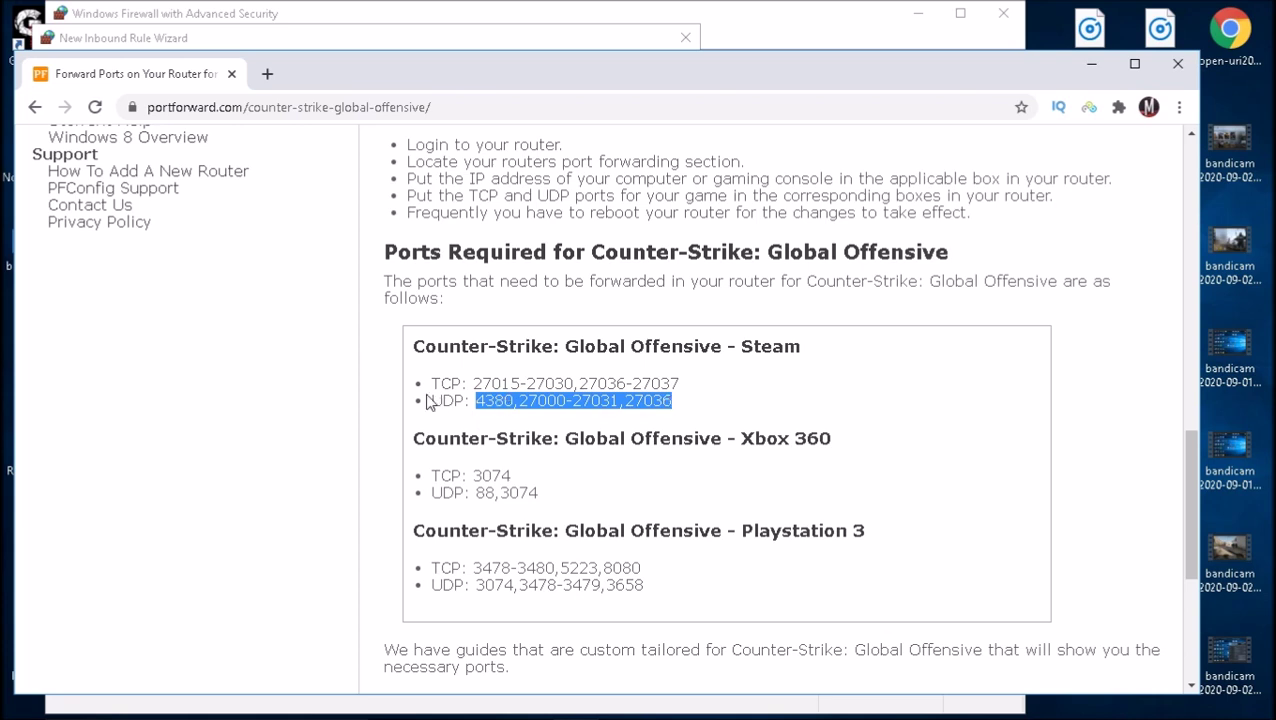
{"action": "right_click", "coordinate": [527, 404]}
{"action": "left_click", "coordinate": [550, 416]}
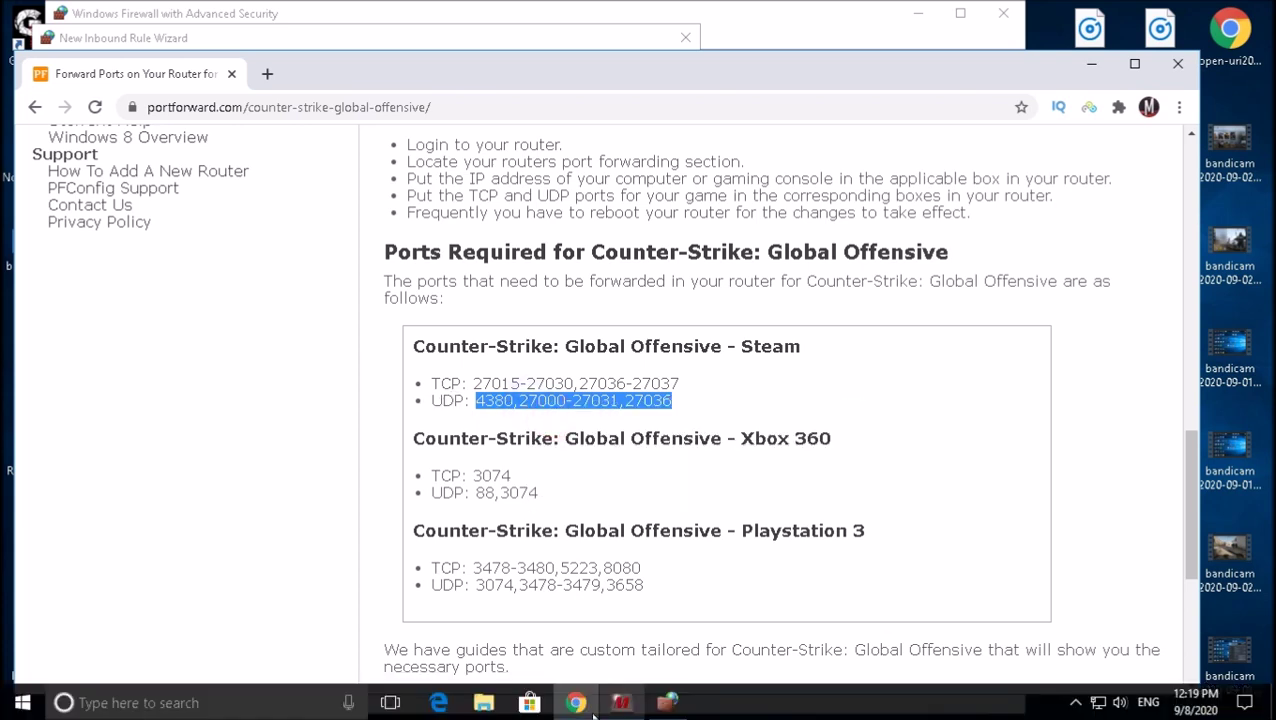
Switch to the firewall's New Inbound Rule Wizard and enter the copied UDP ports as the specific local ports
{"action": "left_click", "coordinate": [660, 704]}
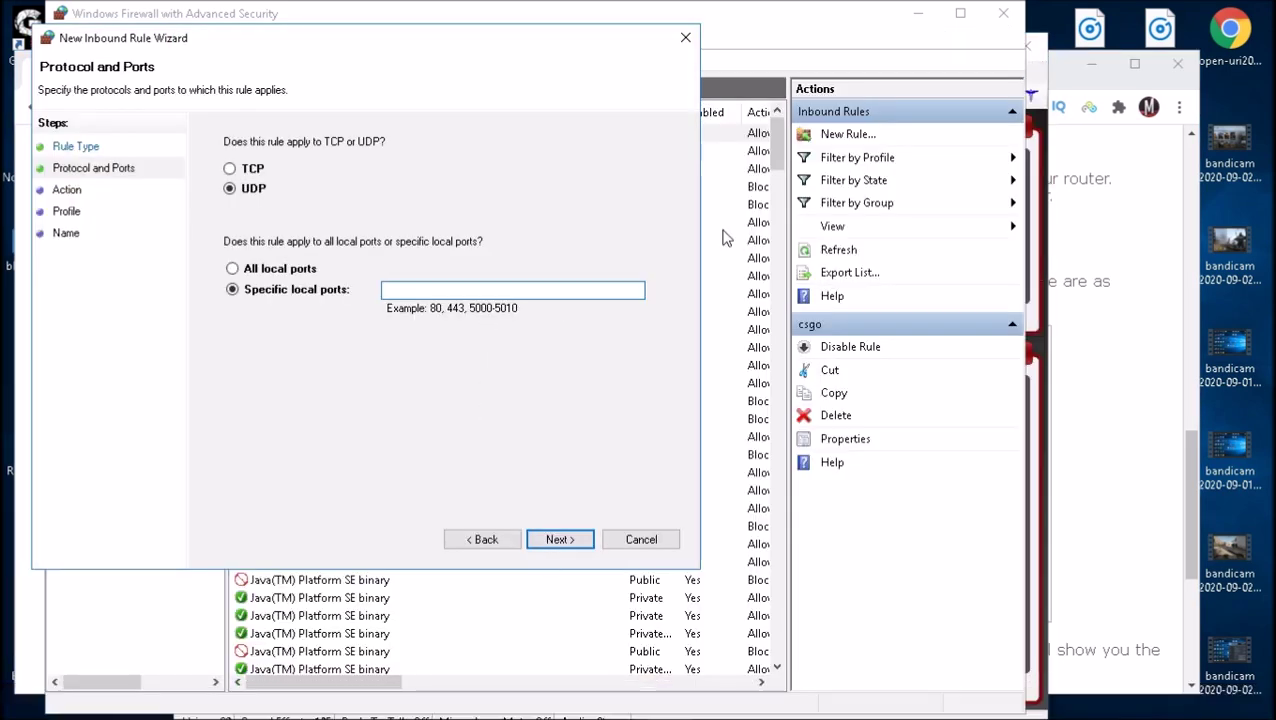
{"action": "right_click", "coordinate": [537, 291]}
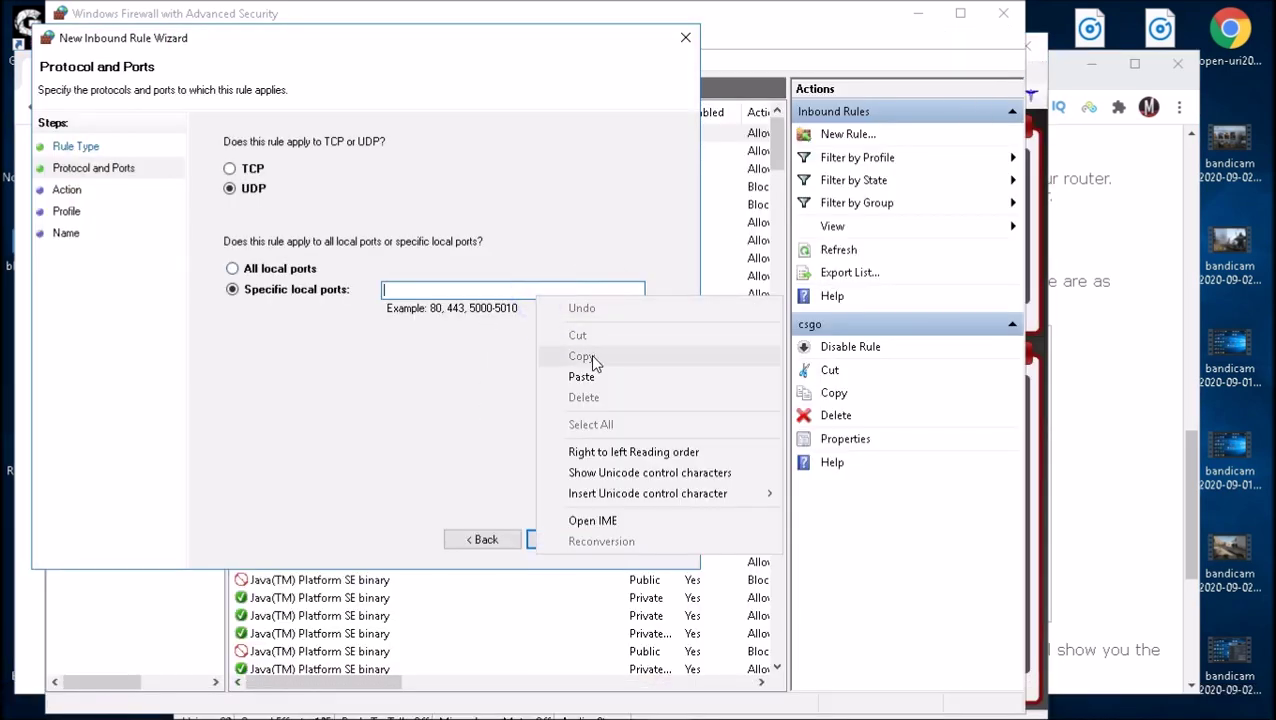
{"action": "left_click", "coordinate": [583, 377]}
{"action": "left_click", "coordinate": [562, 540]}
Keep the default action and profiles for the UDP rule and finish it with the name csgo
{"action": "left_click", "coordinate": [566, 540]}
{"action": "left_click", "coordinate": [566, 540]}
{"action": "left_click", "coordinate": [317, 224]}
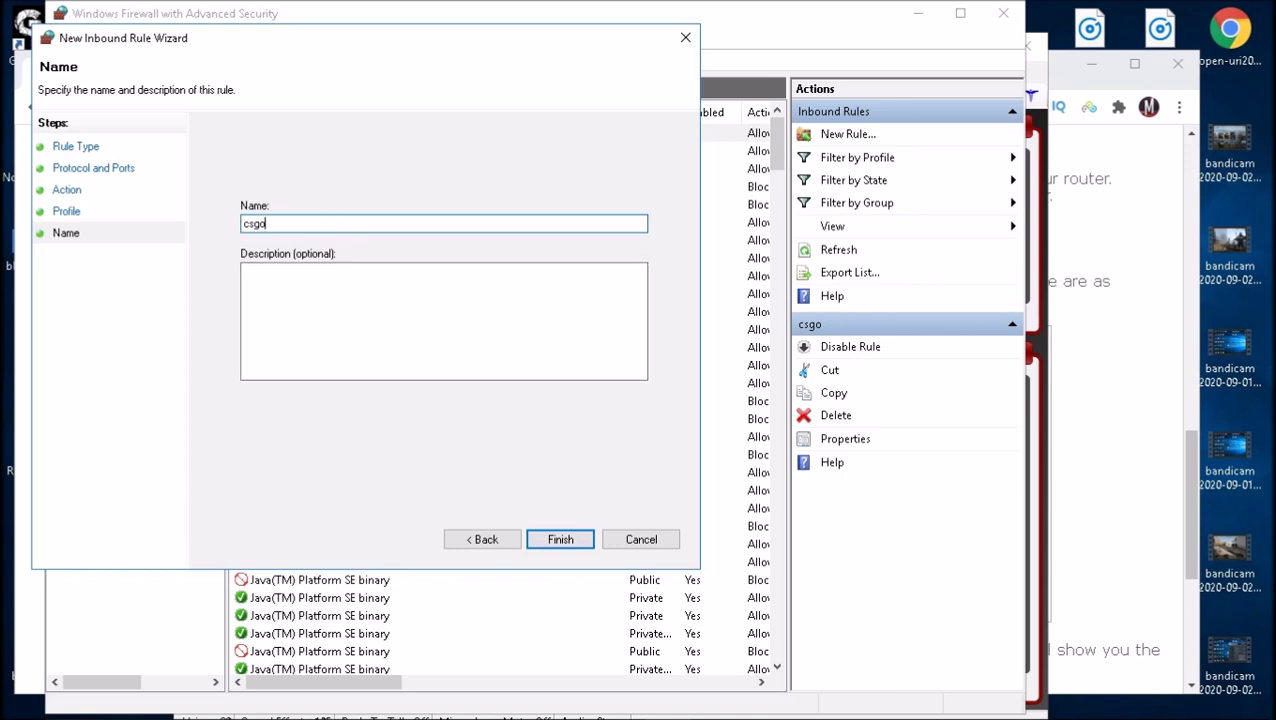
{"action": "left_click", "coordinate": [560, 540]}
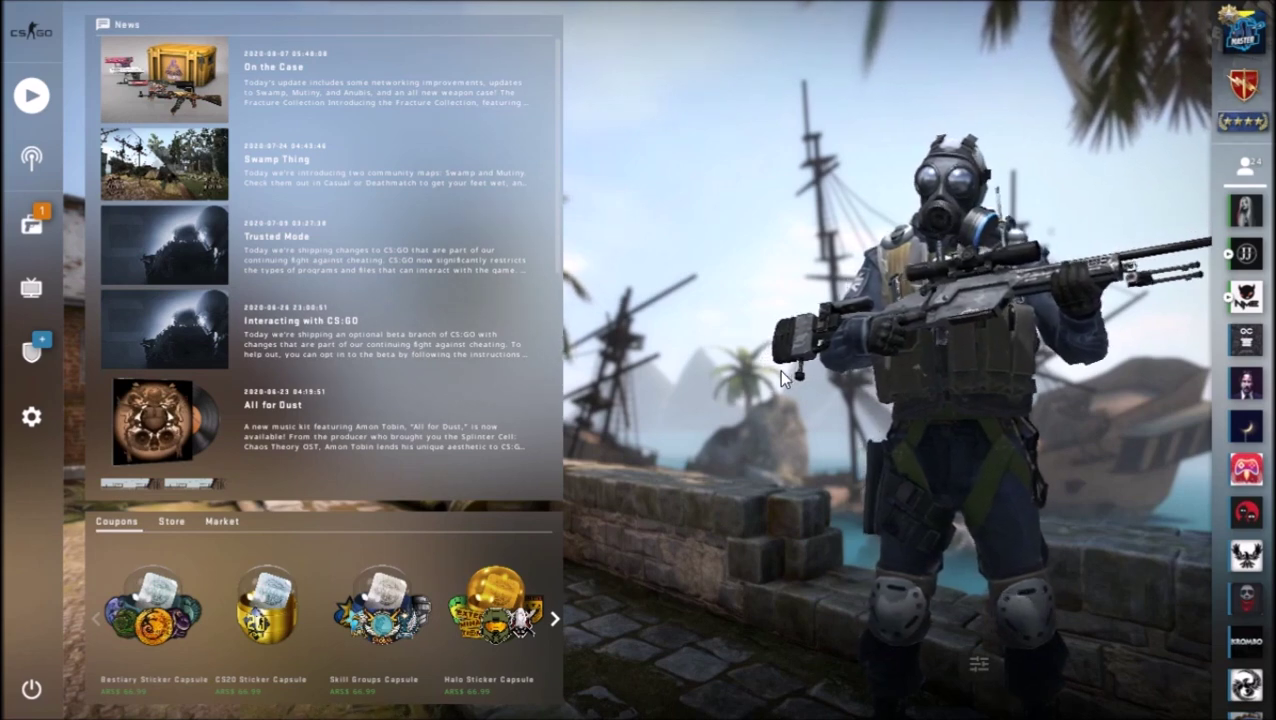
In Counter-Strike: Global Offensive's game settings, set Max Acceptable Matchmaking Ping to 180
{"action": "left_click", "coordinate": [27, 415]}
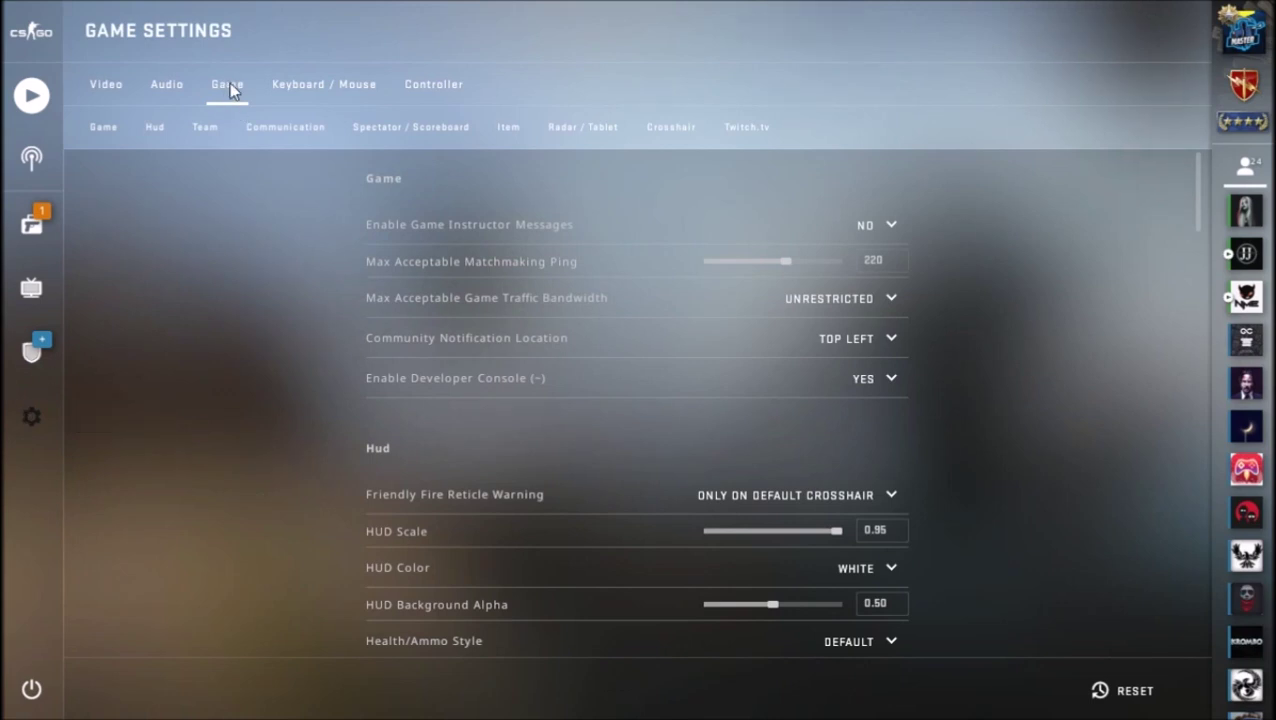
{"action": "mouse_move", "coordinate": [462, 268]}
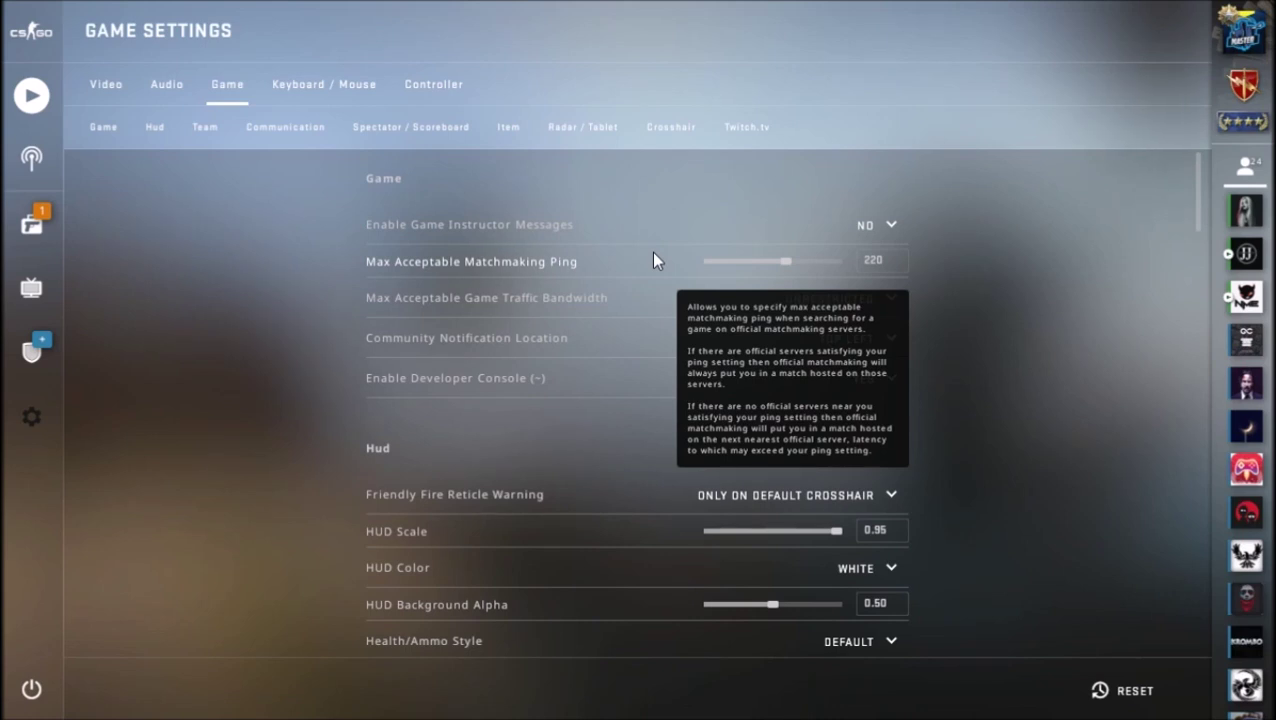
{"action": "left_click", "coordinate": [889, 255]}
{"action": "left_click", "coordinate": [948, 230]}
{"action": "left_click_drag", "start_coordinate": [787, 261], "coordinate": [691, 261]}
{"action": "left_click", "coordinate": [1026, 262]}
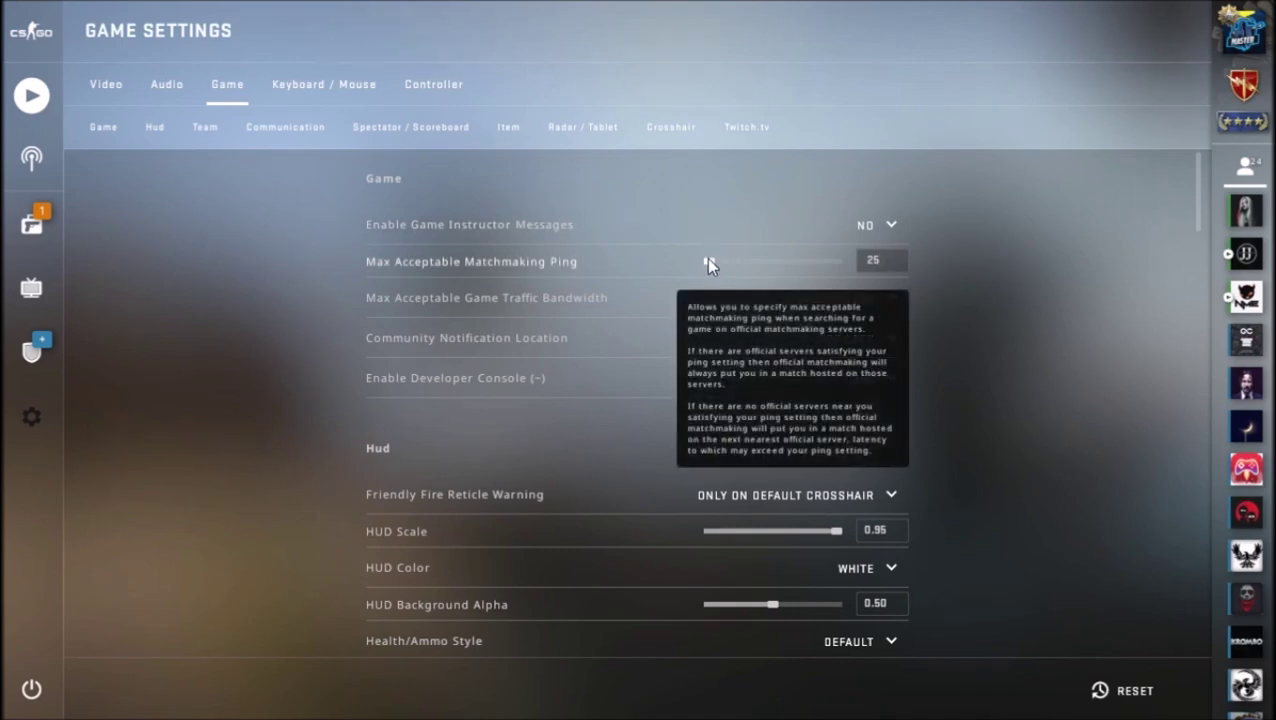
{"action": "left_click_drag", "start_coordinate": [708, 260], "coordinate": [769, 262]}
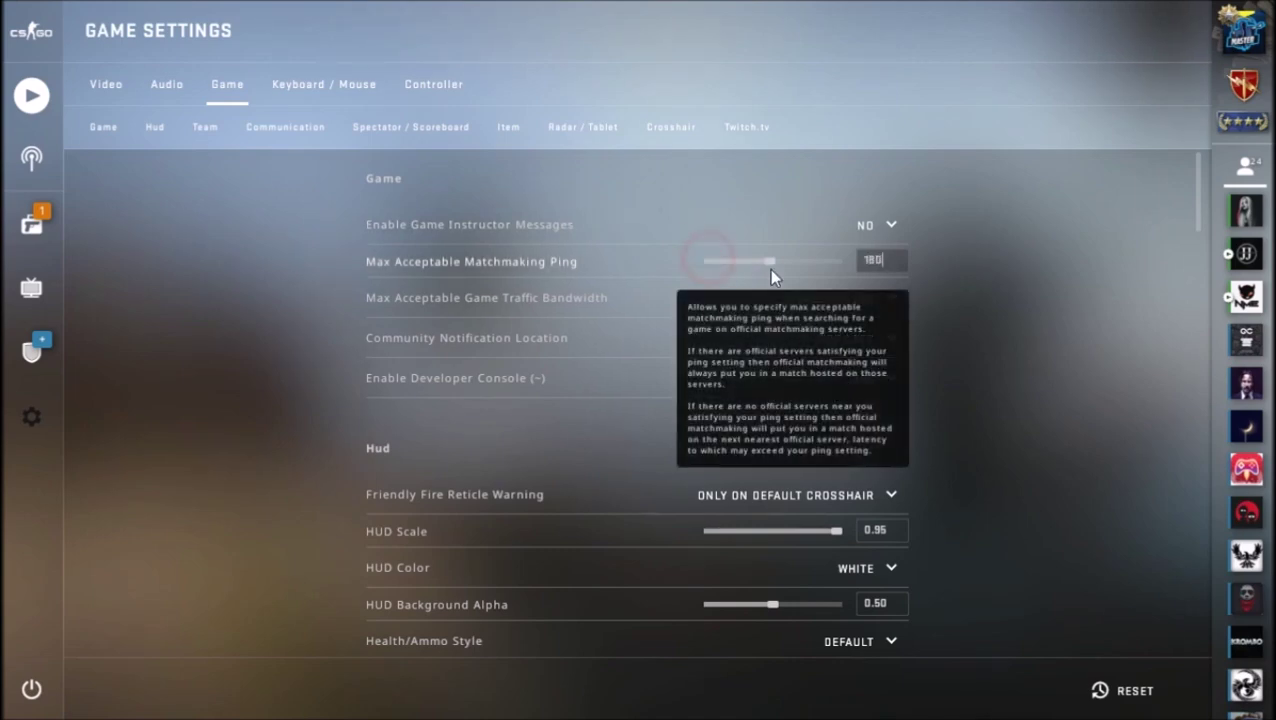
Add Vertigo to the selected competitive maps and start an official matchmaking search
{"action": "left_click", "coordinate": [31, 95]}
{"action": "left_click", "coordinate": [143, 124]}
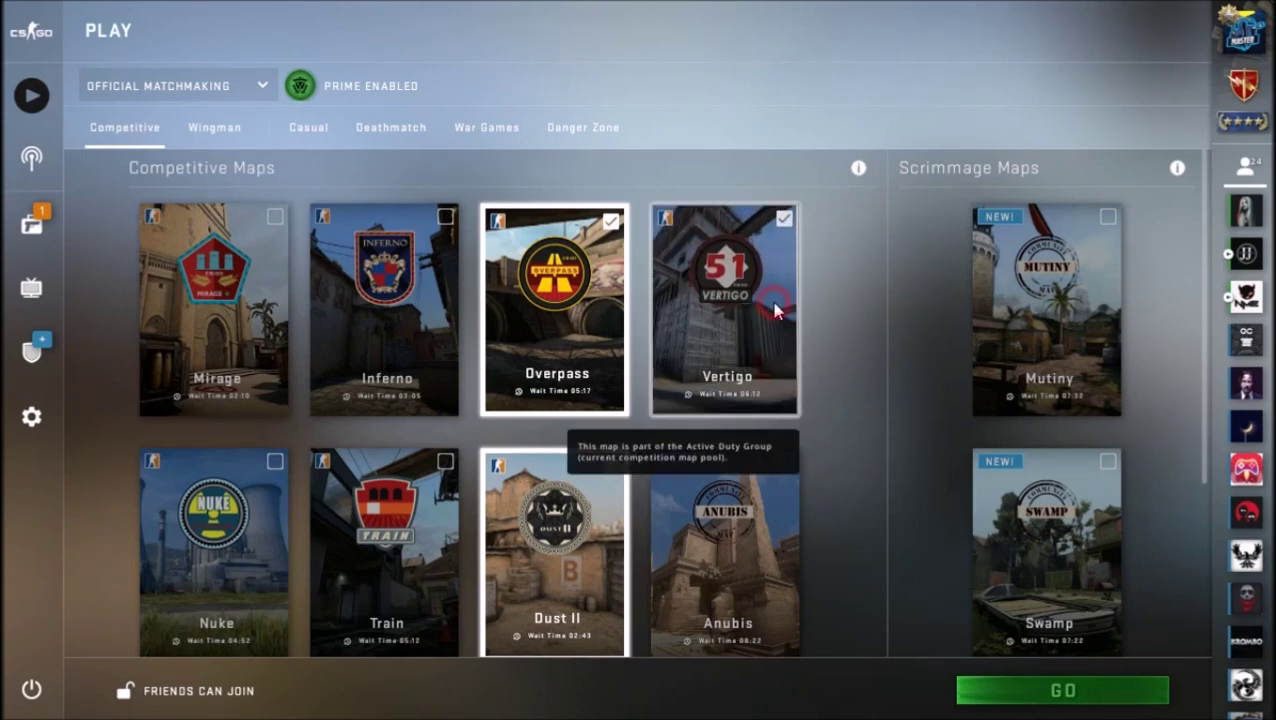
{"action": "left_click", "coordinate": [706, 313]}
{"action": "left_click", "coordinate": [991, 683]}
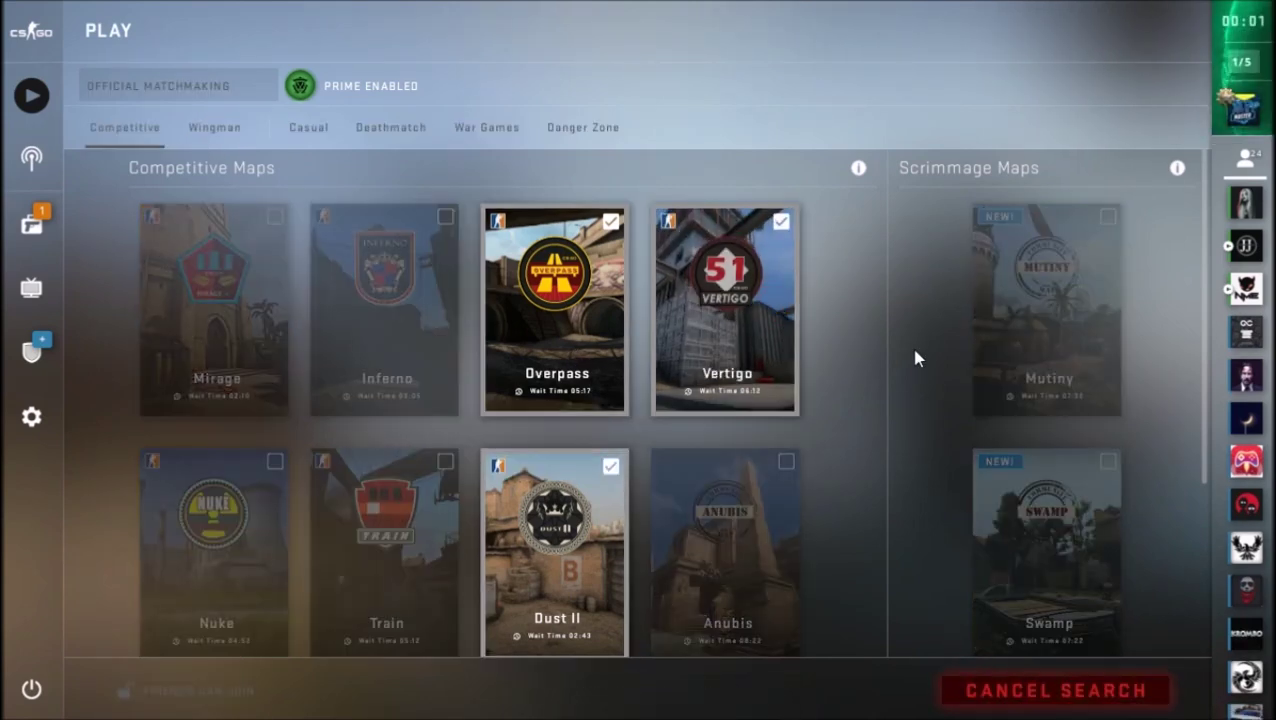
Check the developer console briefly during the matchmaking search, then cancel the search
{"action": "mouse_move", "coordinate": [1226, 98]}
{"action": "key", "text": "grave"}
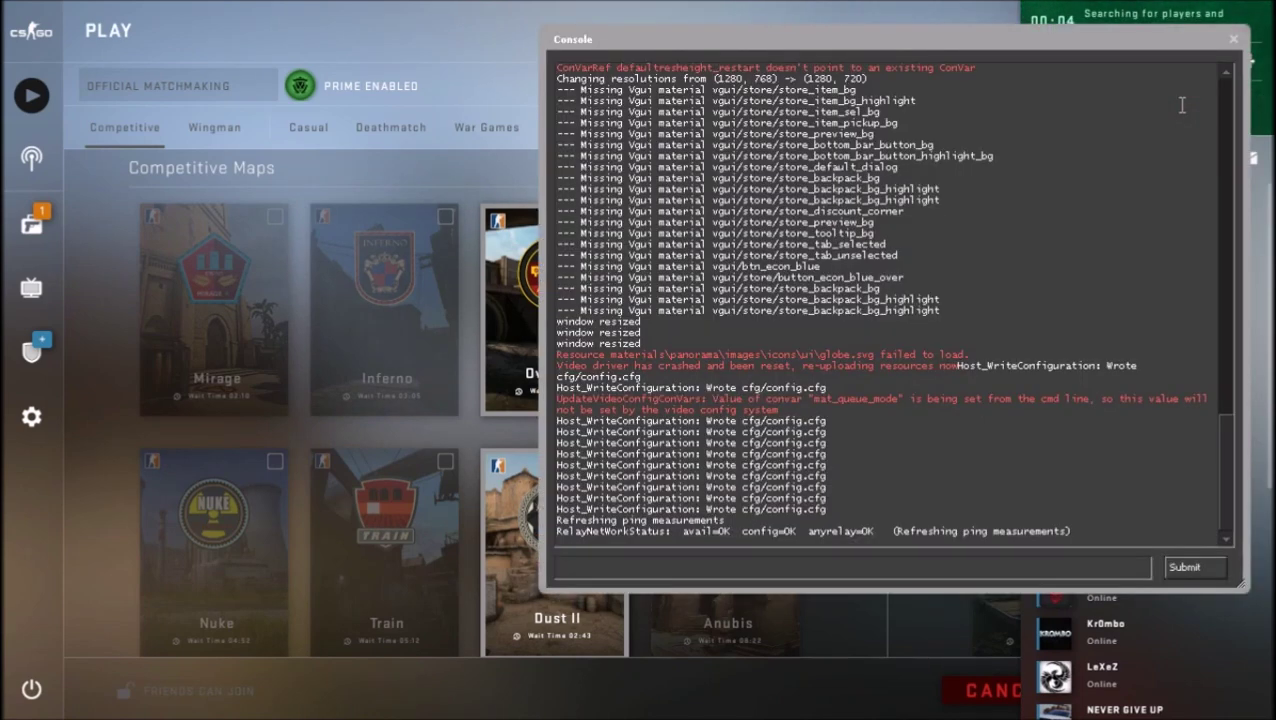
{"action": "key", "text": "grave"}
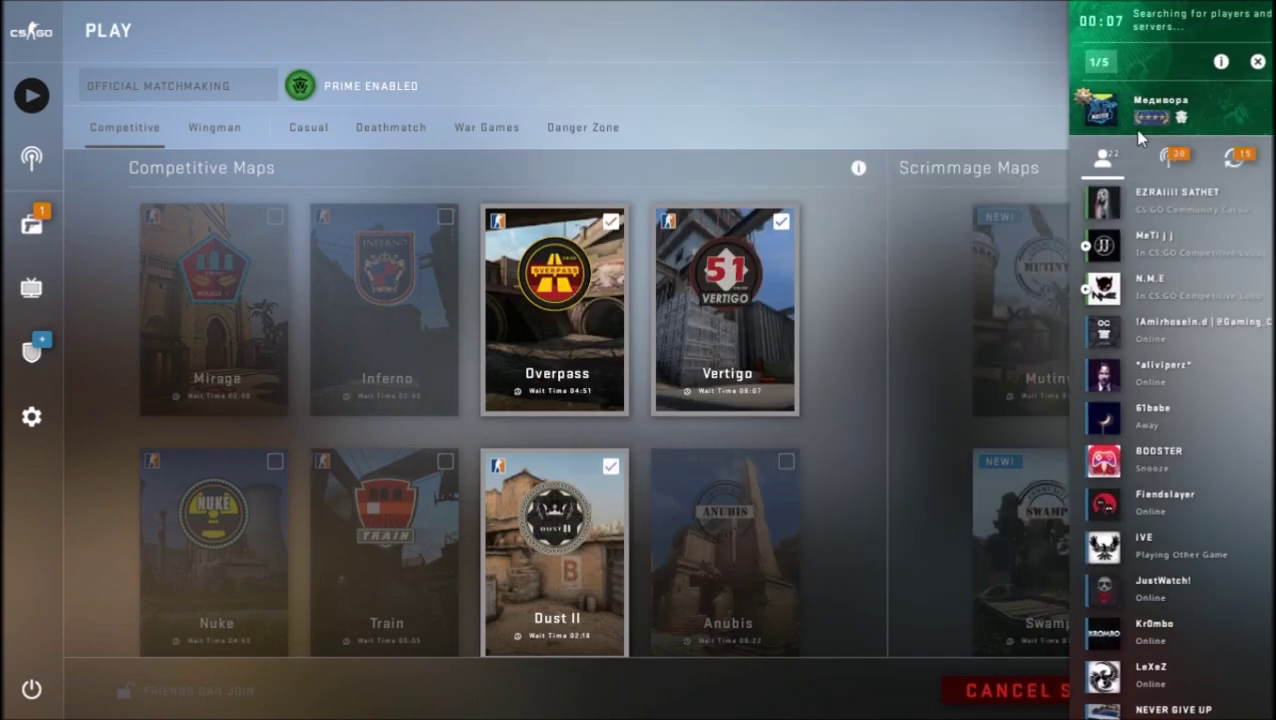
{"action": "left_click", "coordinate": [1209, 63]}
Examine the ping measurements for each server region in the developer console, especially the dxb entry
{"action": "key", "text": "grave"}
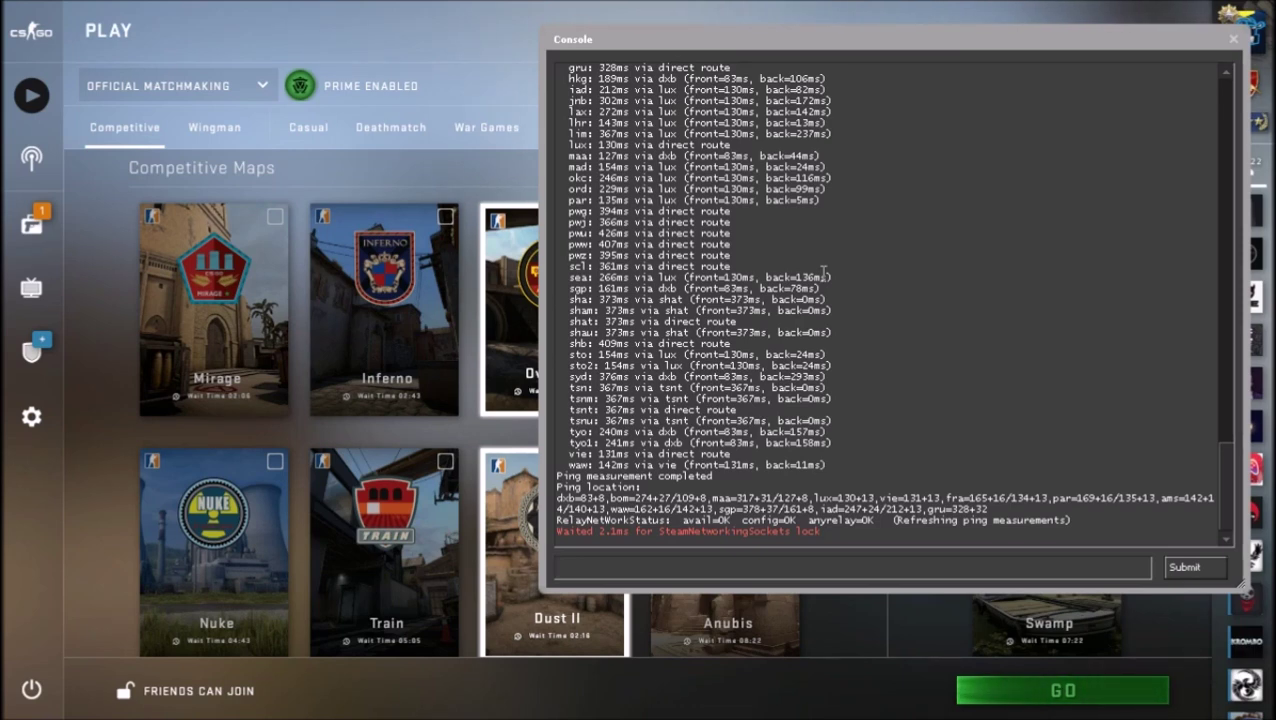
{"action": "scroll", "coordinate": [823, 272], "scroll_direction": "up", "scroll_amount": 5}
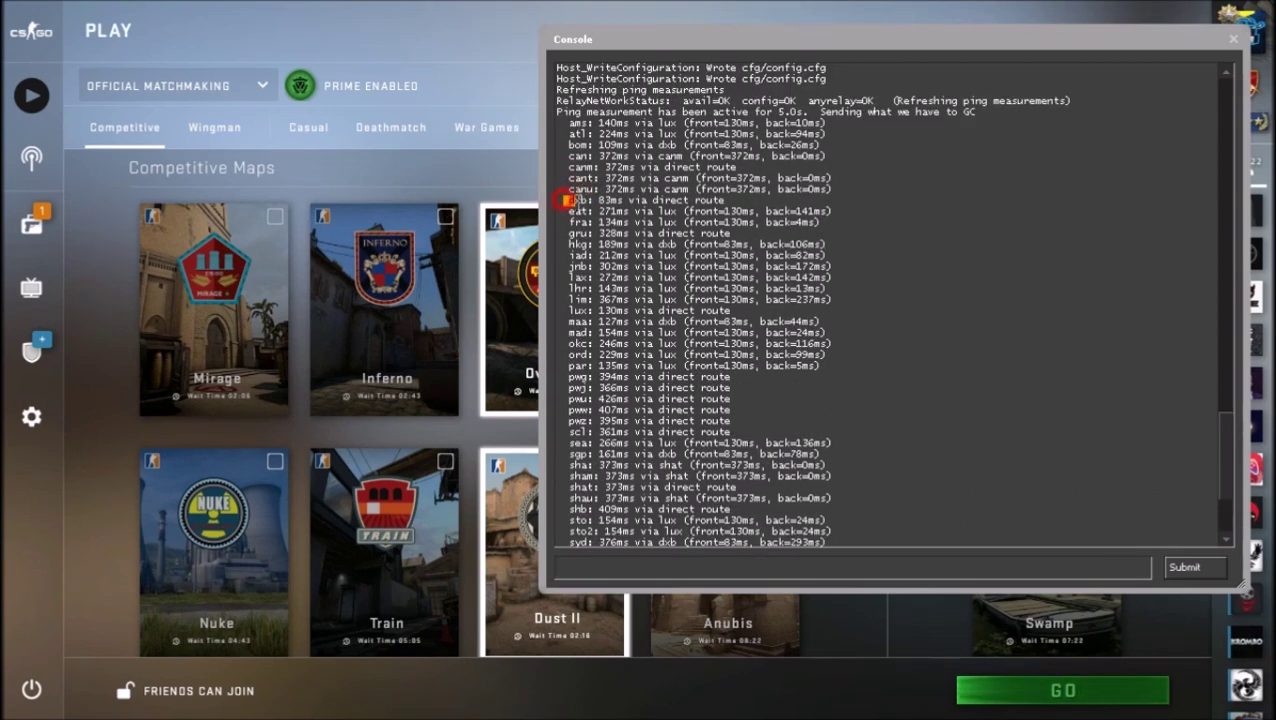
{"action": "left_click", "coordinate": [598, 198]}
{"action": "left_click", "coordinate": [966, 235]}
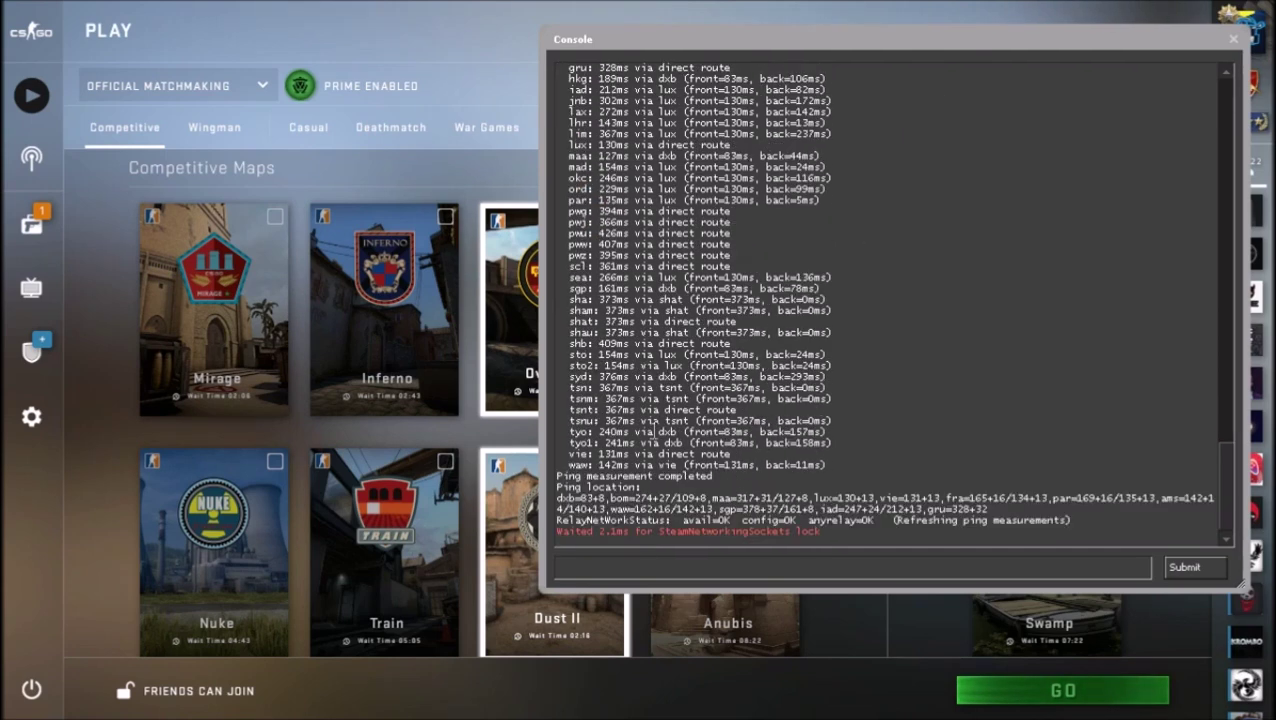
{"action": "scroll", "coordinate": [652, 430], "scroll_direction": "up", "scroll_amount": 2}
{"action": "scroll", "coordinate": [652, 430], "scroll_direction": "up", "scroll_amount": 3}
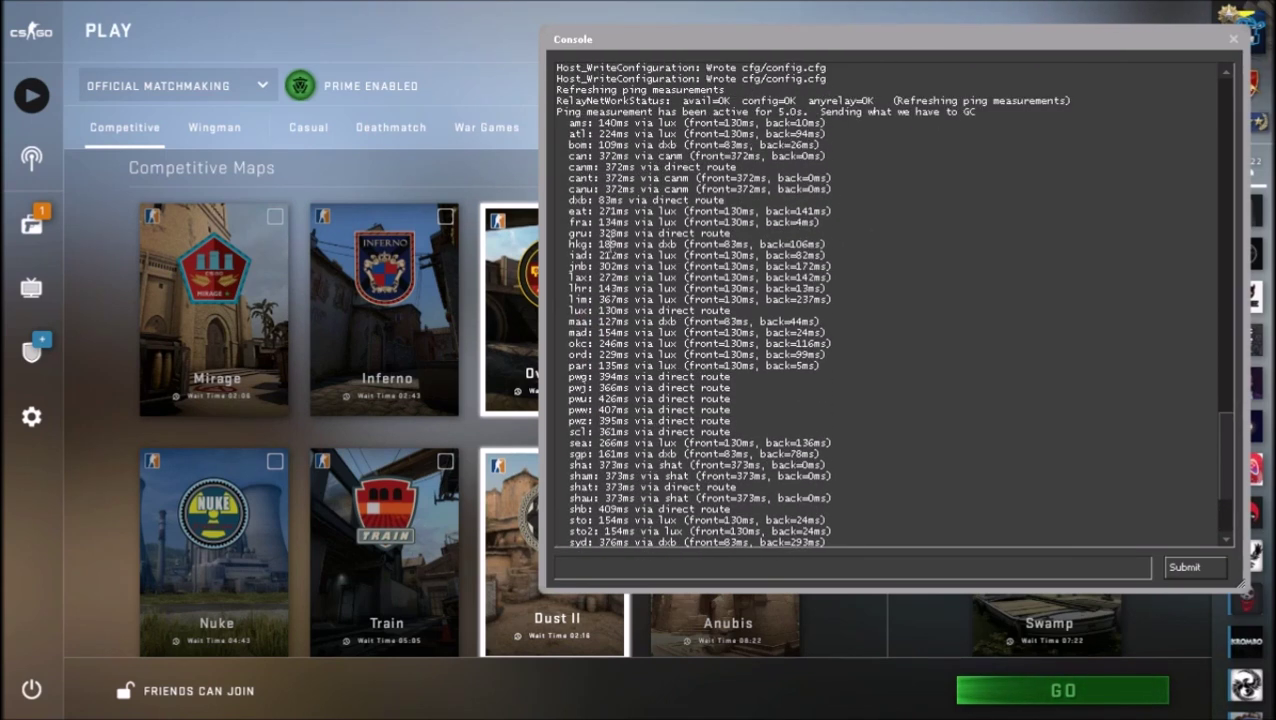
{"action": "mouse_move", "coordinate": [598, 199]}
{"action": "left_mouse_down"}
{"action": "mouse_move", "coordinate": [615, 200]}
{"action": "mouse_move", "coordinate": [566, 195]}
{"action": "mouse_move", "coordinate": [611, 200]}
{"action": "left_mouse_up"}
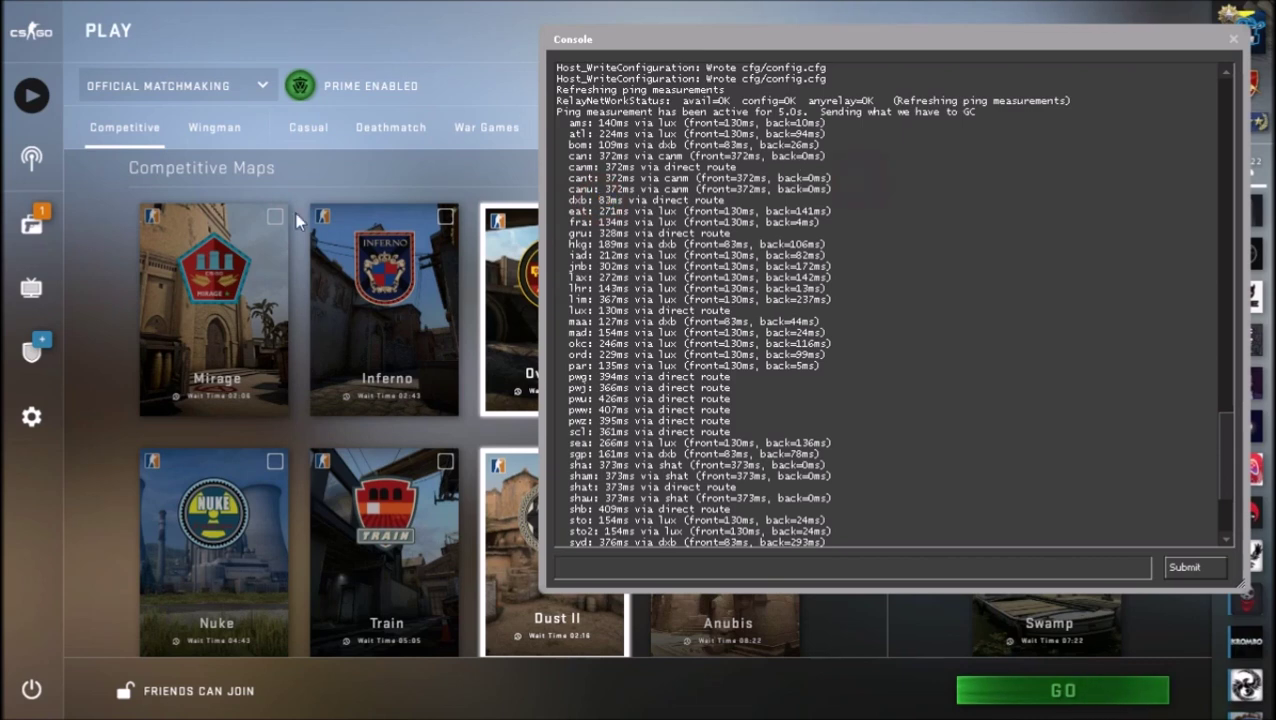
{"action": "key", "text": "grave"}
Lower Max Acceptable Matchmaking Ping to 25 in the game settings
{"action": "left_click", "coordinate": [50, 424]}
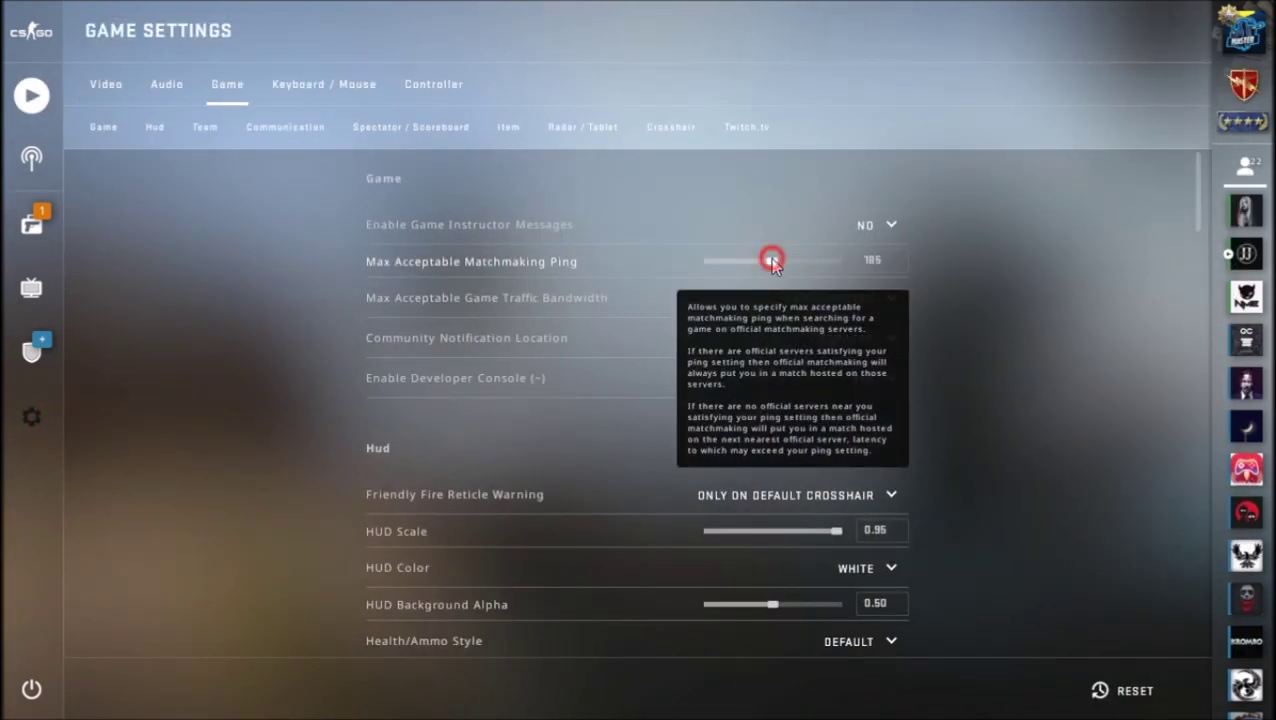
{"action": "left_click_drag", "start_coordinate": [770, 258], "coordinate": [734, 260]}
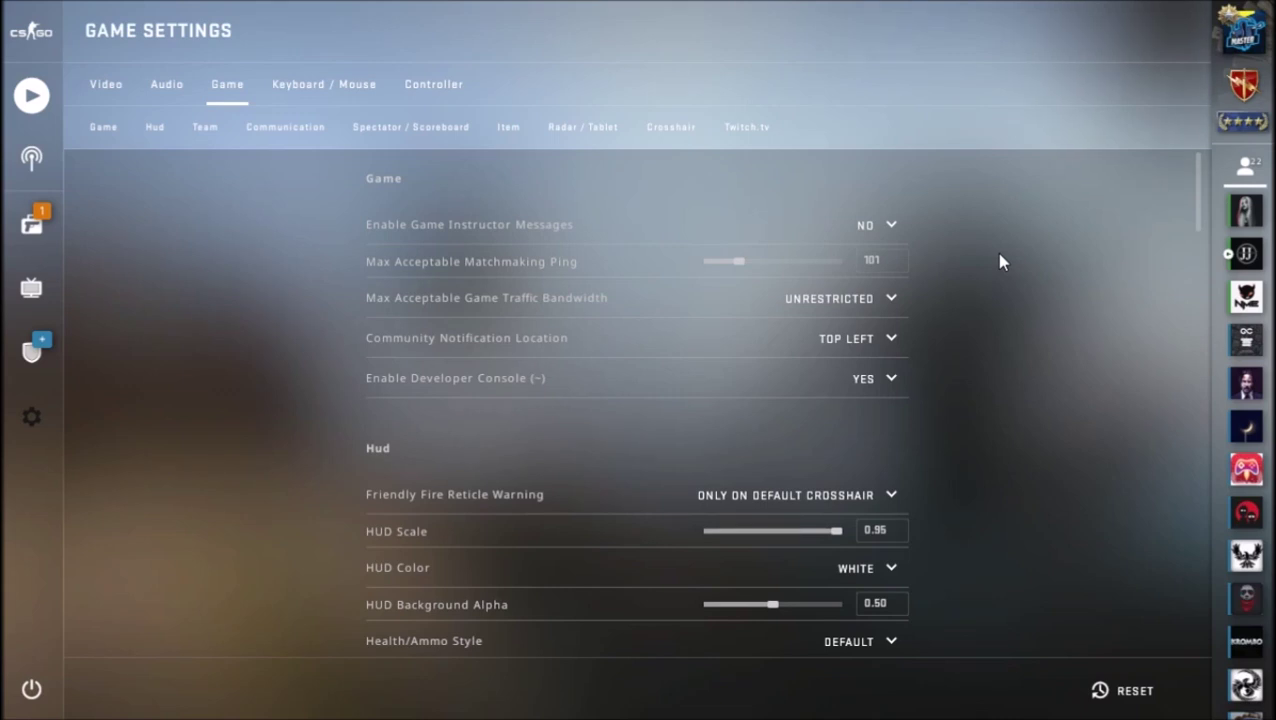
{"action": "left_click_drag", "start_coordinate": [739, 262], "coordinate": [734, 262]}
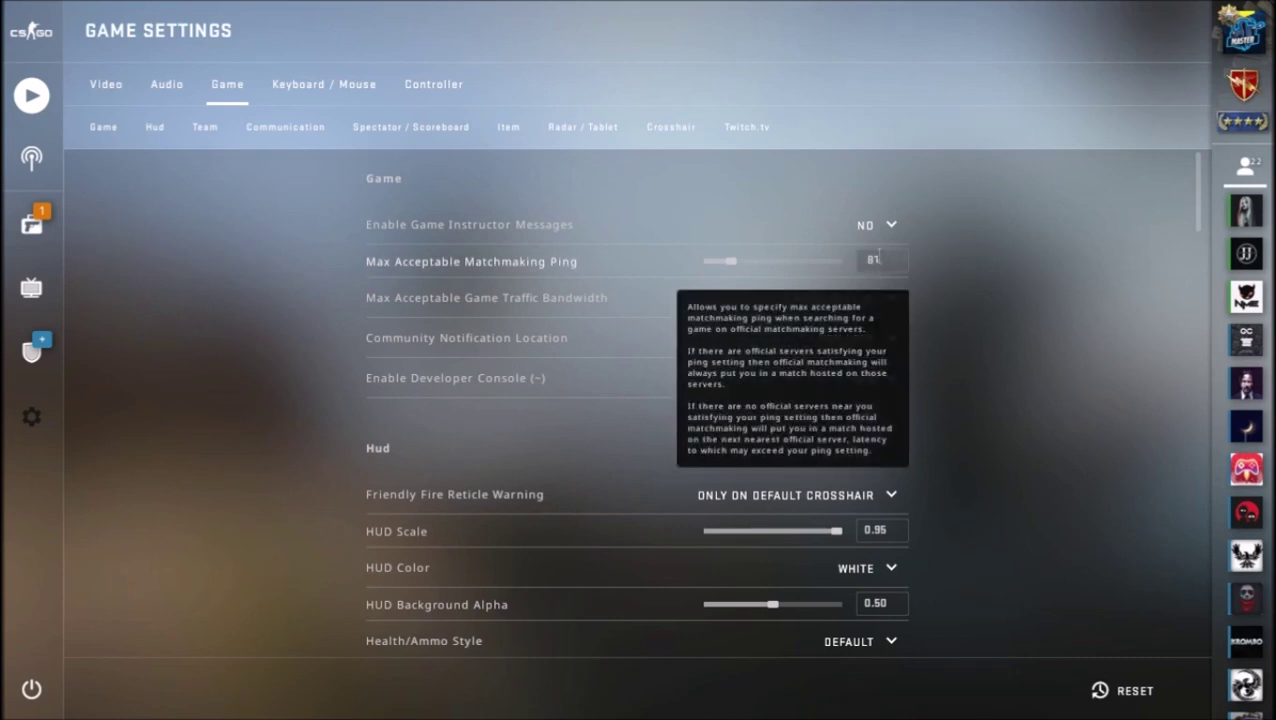
{"action": "left_click_drag", "start_coordinate": [733, 262], "coordinate": [706, 263]}
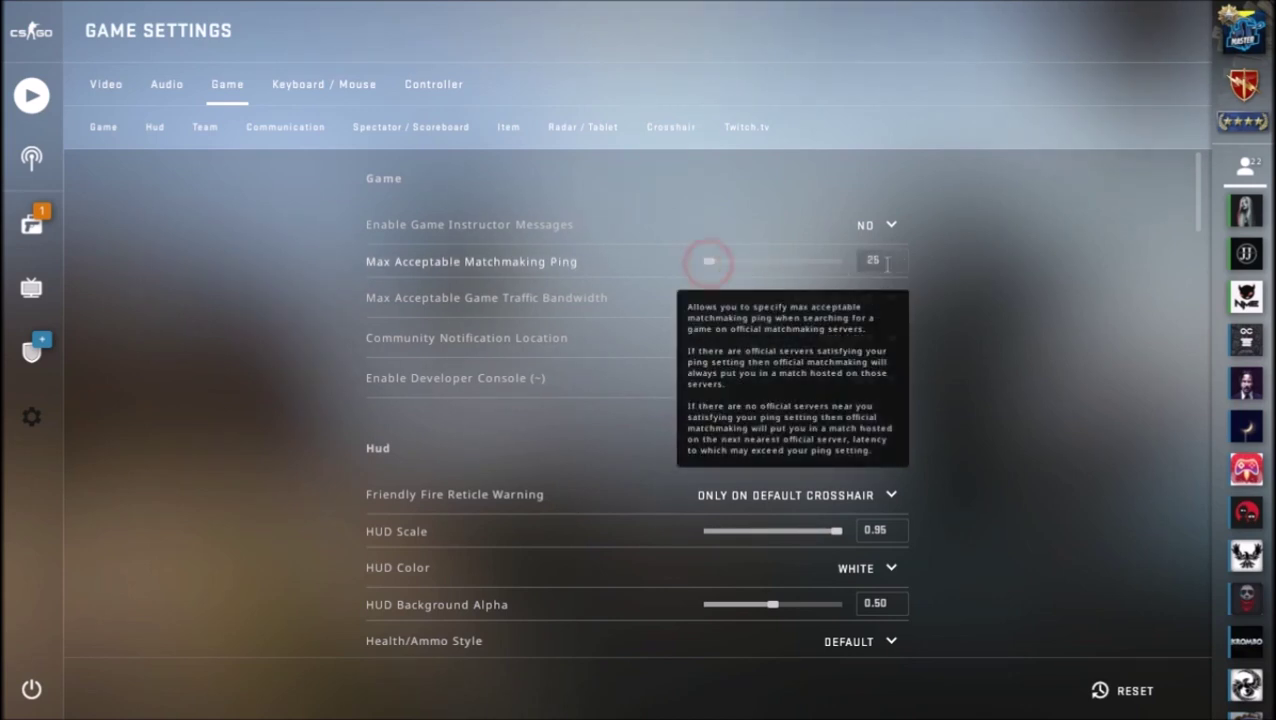
Start an official competitive matchmaking search on Overpass, Vertigo and Dust II
{"action": "left_click", "coordinate": [31, 95]}
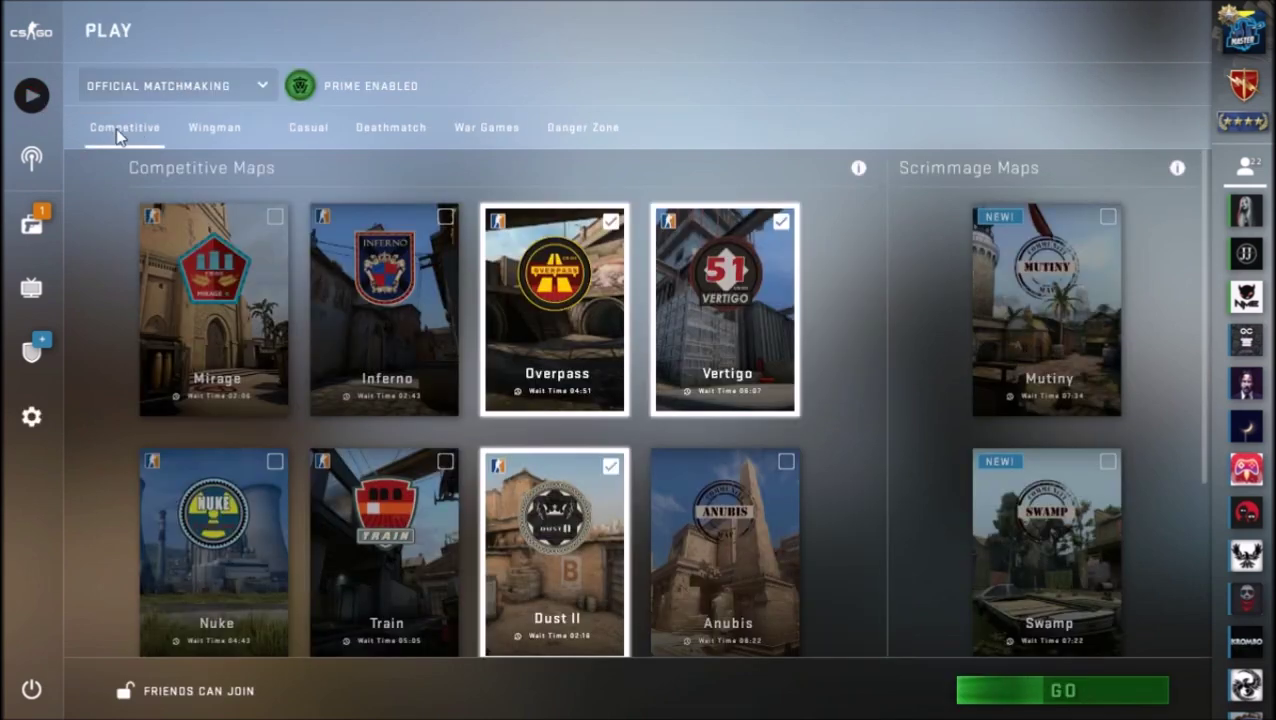
{"action": "left_click", "coordinate": [1112, 692]}
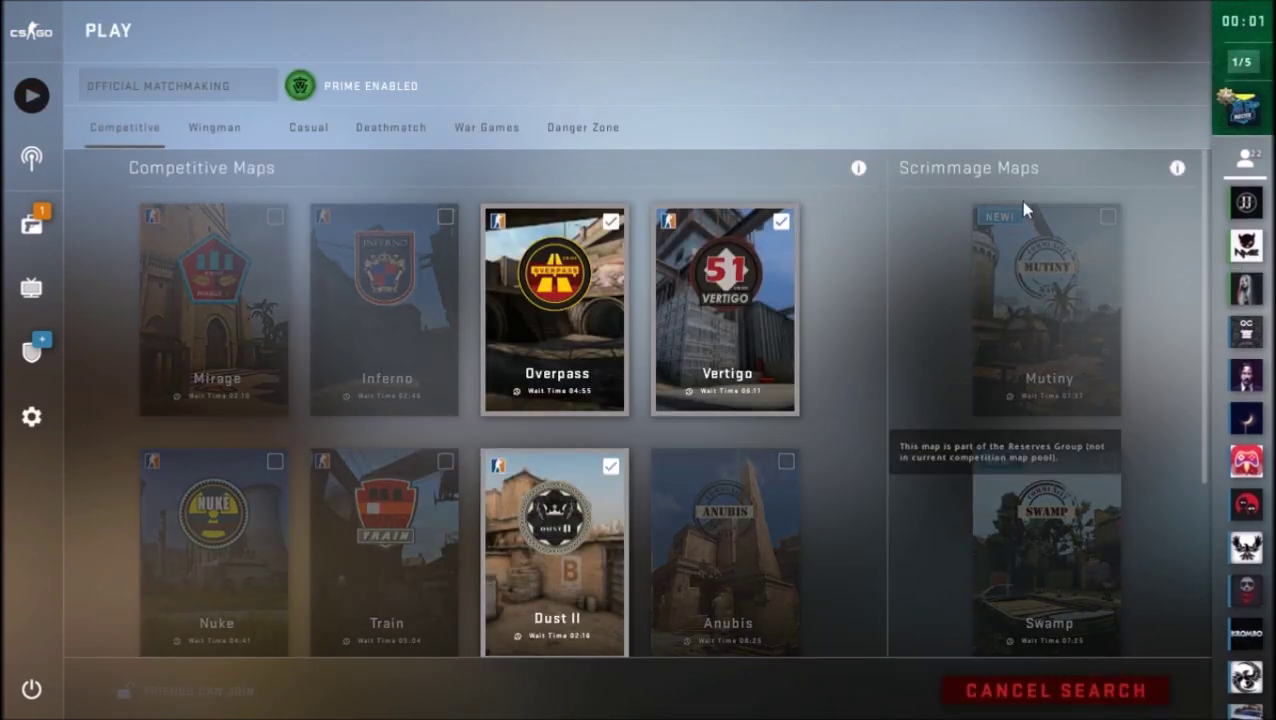
{"action": "mouse_move", "coordinate": [1183, 138]}
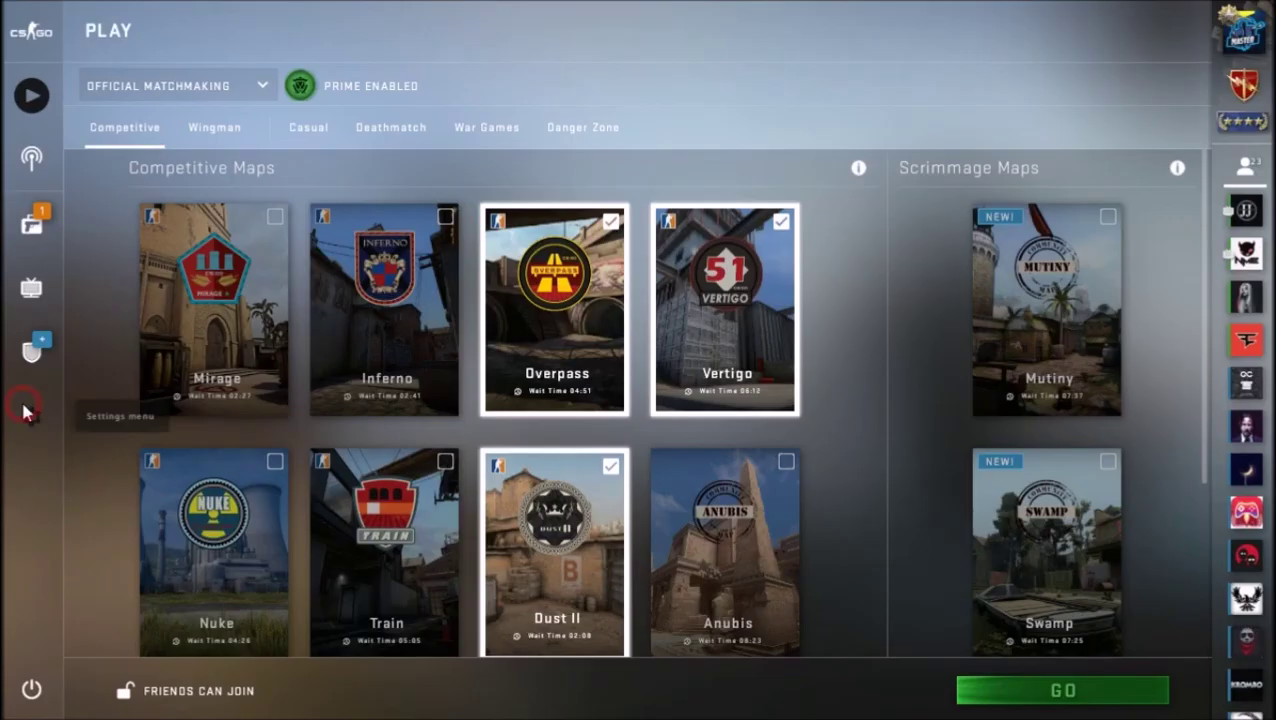
Readjust Max Acceptable Matchmaking Ping in the game settings, trying 99 as well as a higher limit before lowering it to the minimum end
{"action": "left_click", "coordinate": [31, 416]}
{"action": "key", "text": "grave"}
{"action": "key", "text": "grave"}
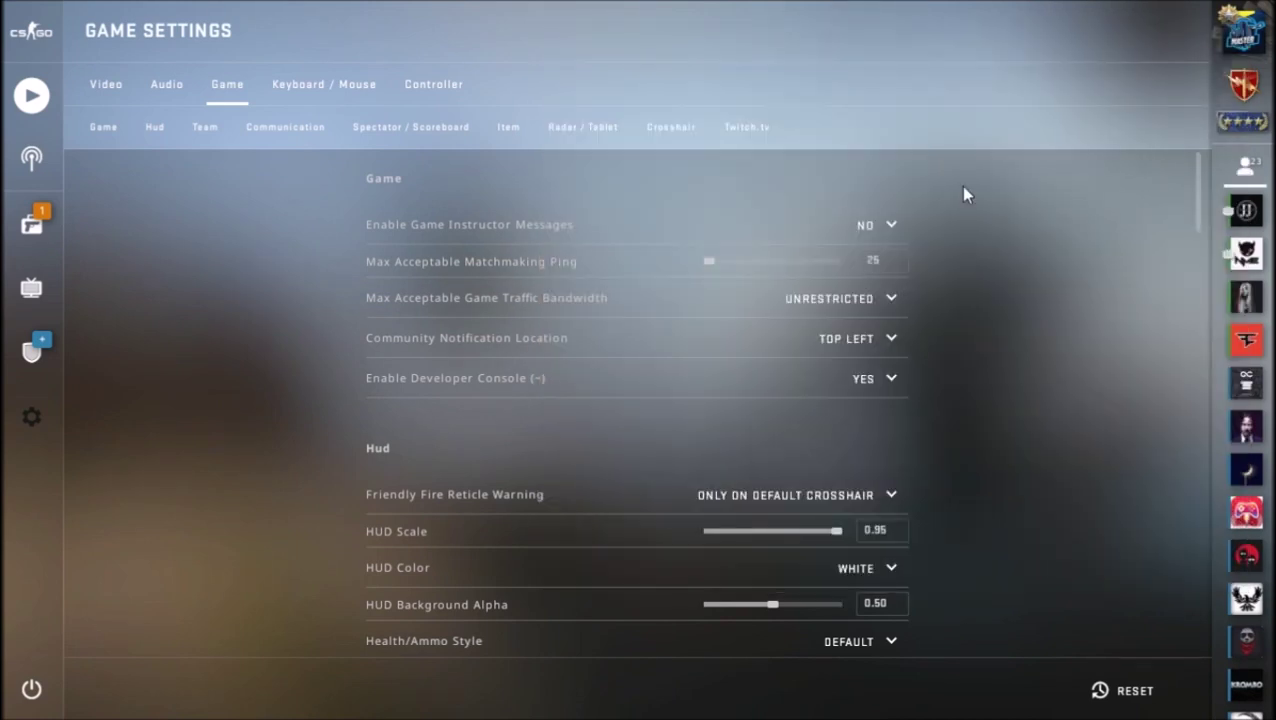
{"action": "mouse_move", "coordinate": [448, 266]}
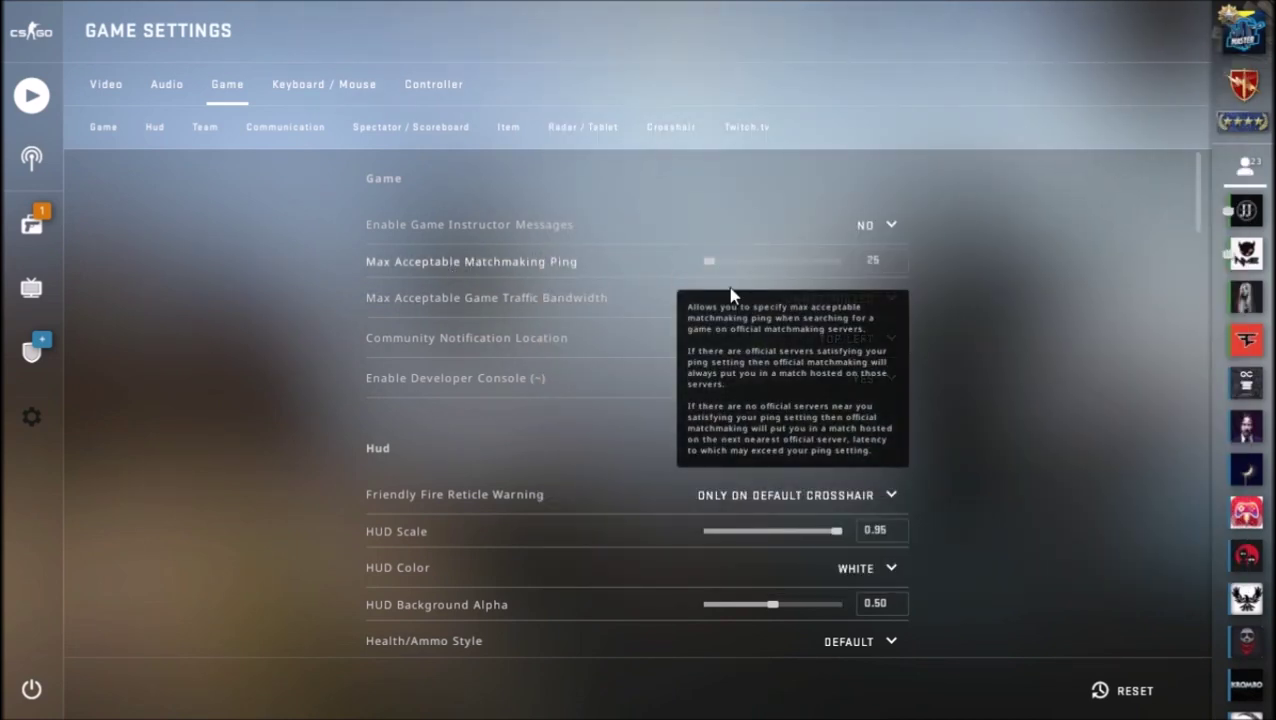
{"action": "left_click_drag", "start_coordinate": [717, 260], "coordinate": [730, 266]}
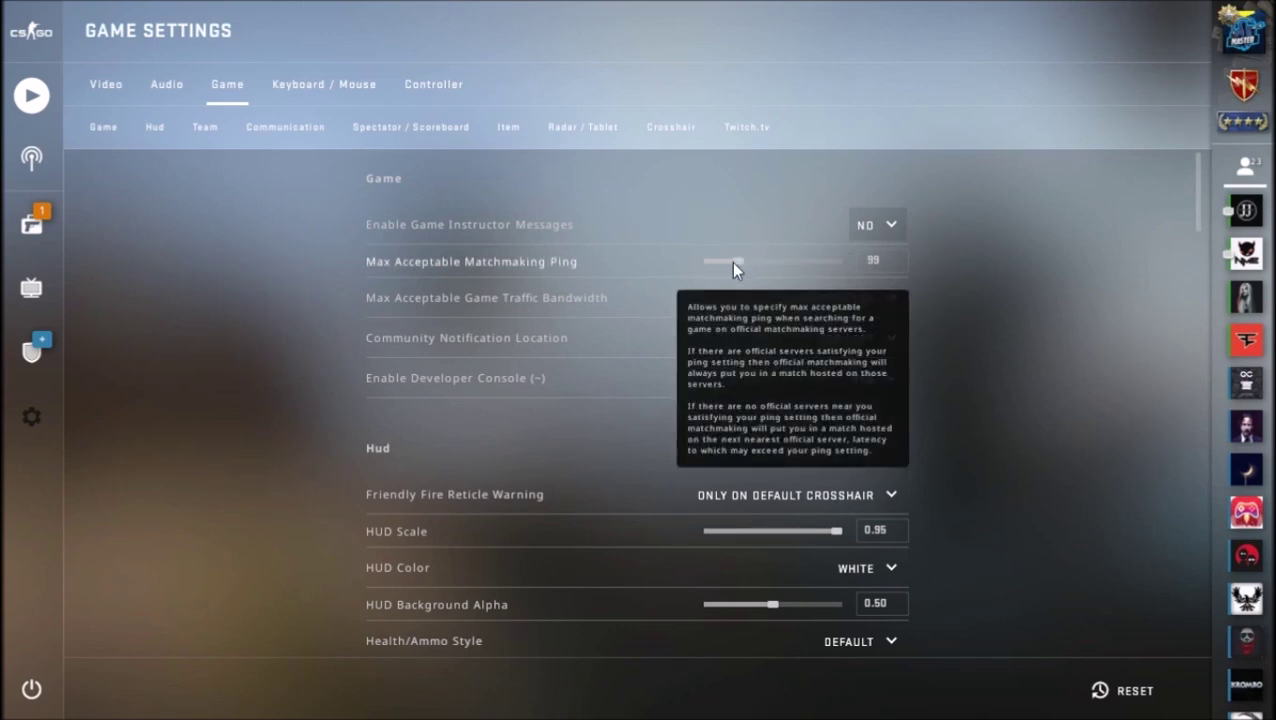
{"action": "left_click_drag", "start_coordinate": [729, 261], "coordinate": [733, 268]}
{"action": "left_click", "coordinate": [780, 261]}
{"action": "left_click_drag", "start_coordinate": [778, 261], "coordinate": [705, 265]}
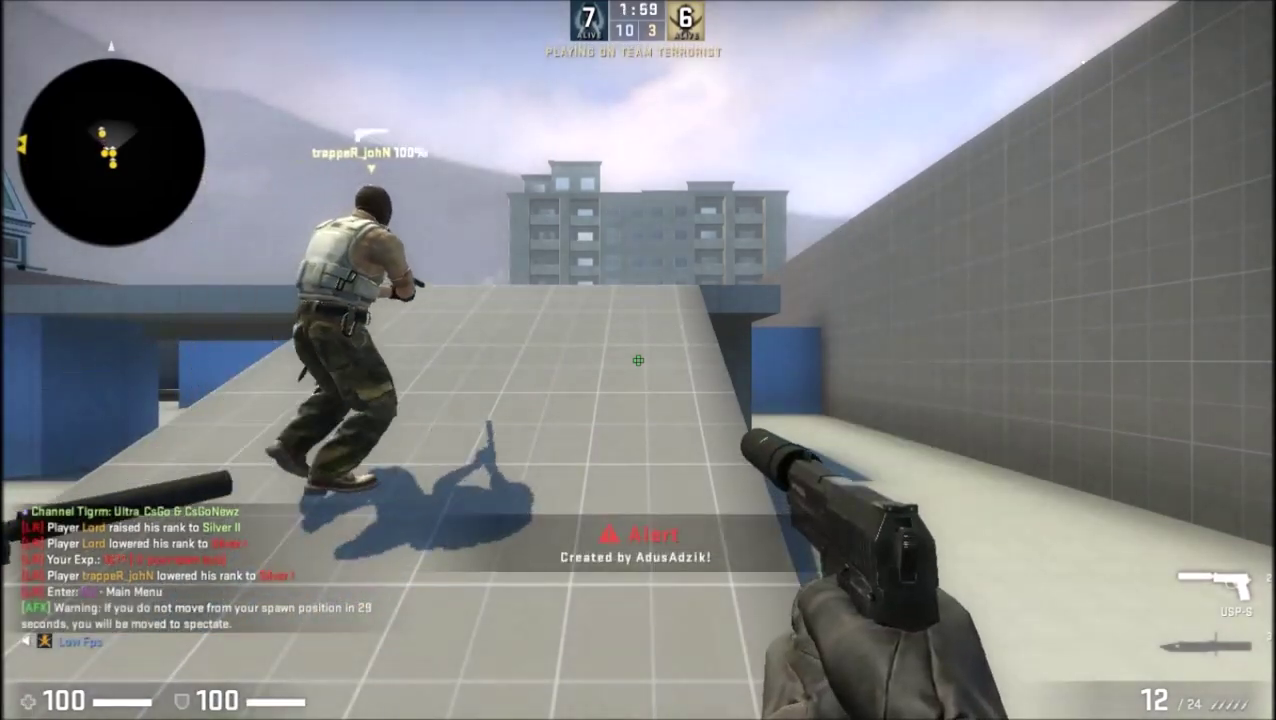
{"action": "key", "text": "3"}
{"action": "key", "text": "d"}
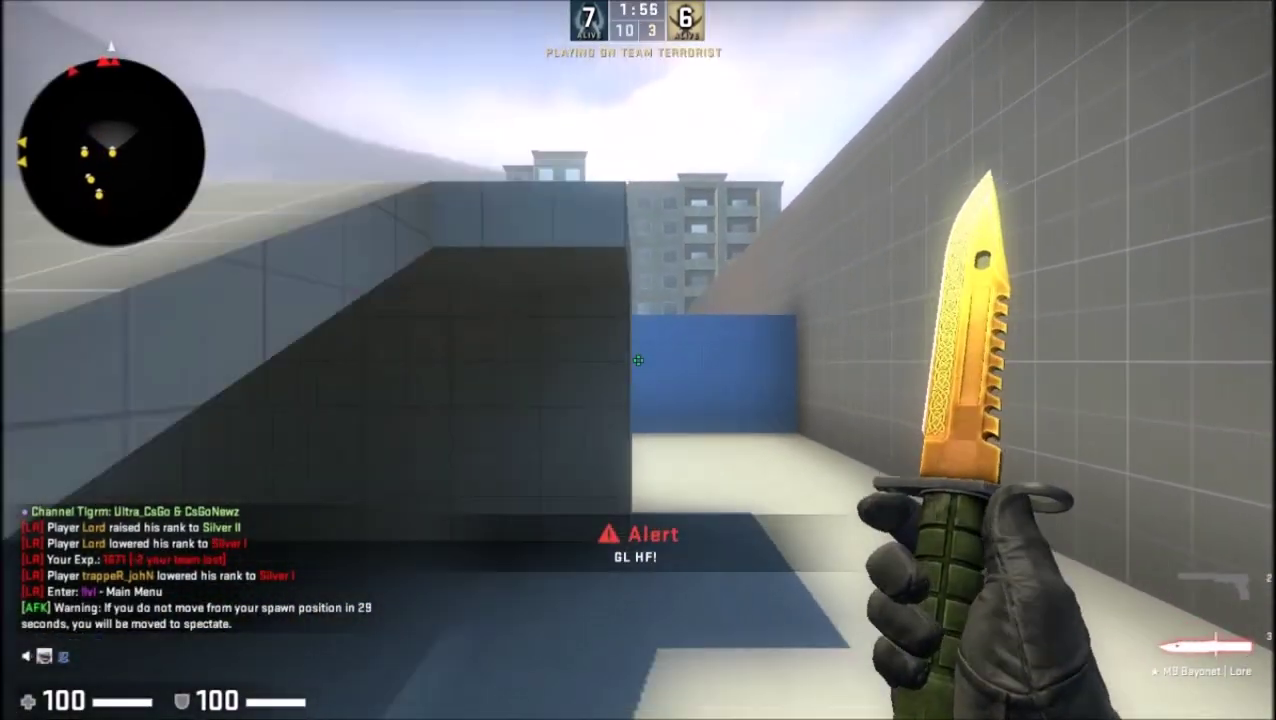
{"action": "key", "text": "a"}
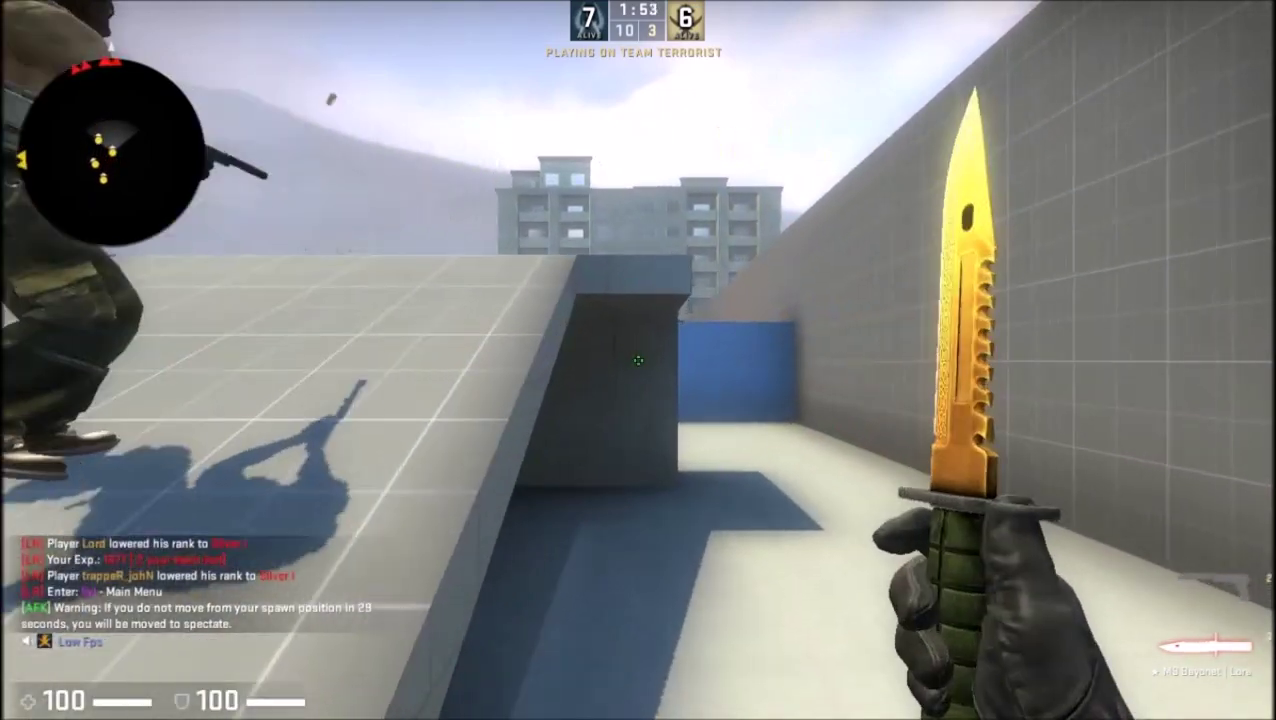
{"action": "key", "text": "w"}
{"action": "key", "text": "f"}
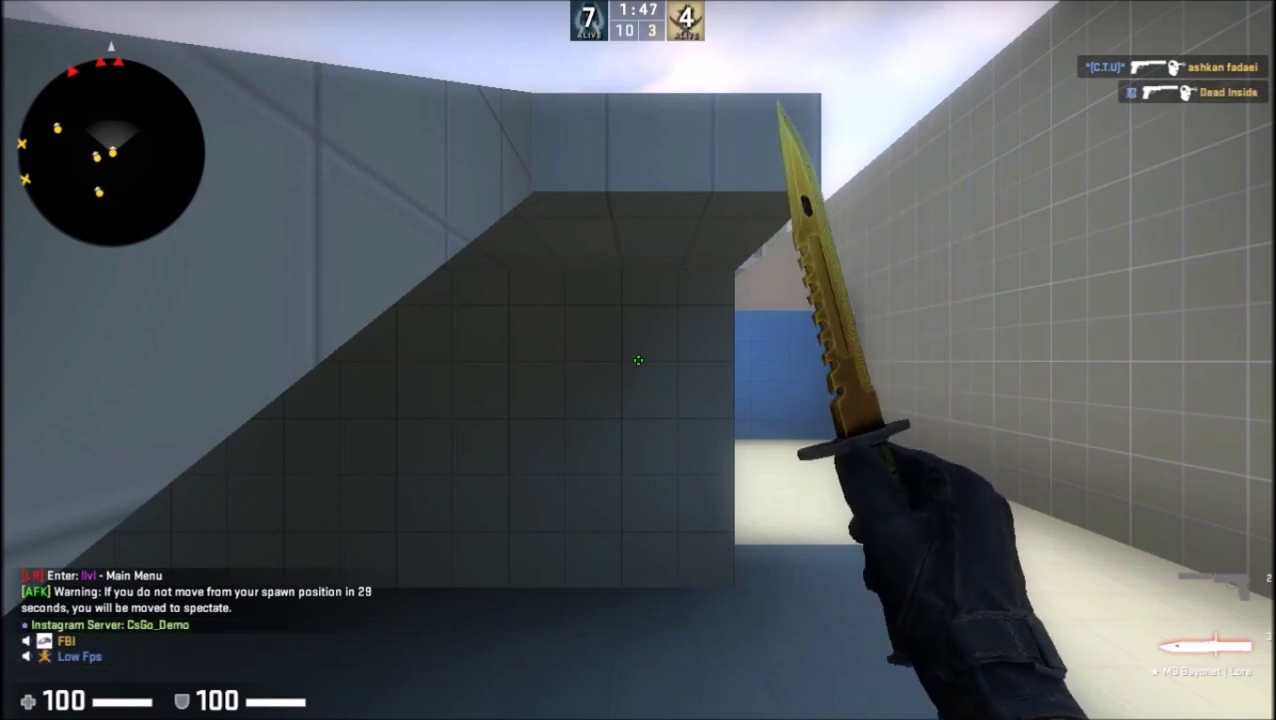
{"action": "key", "text": "f"}
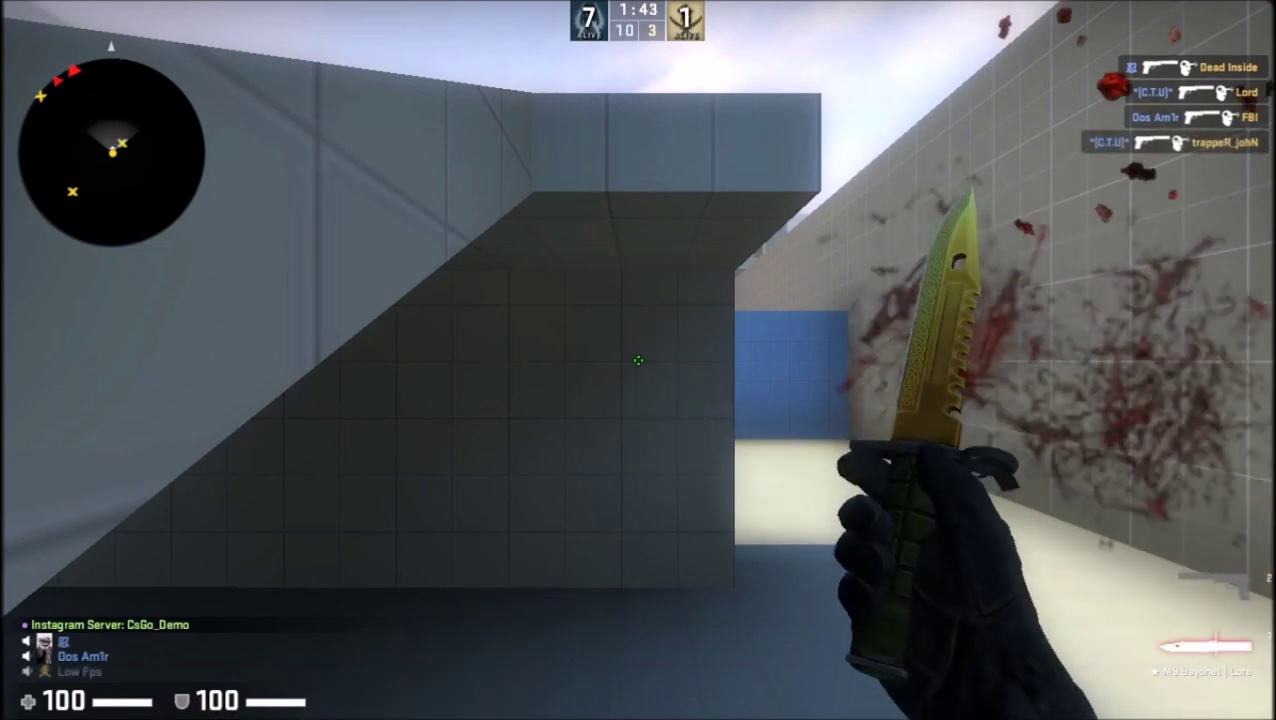
{"action": "key", "text": "2"}
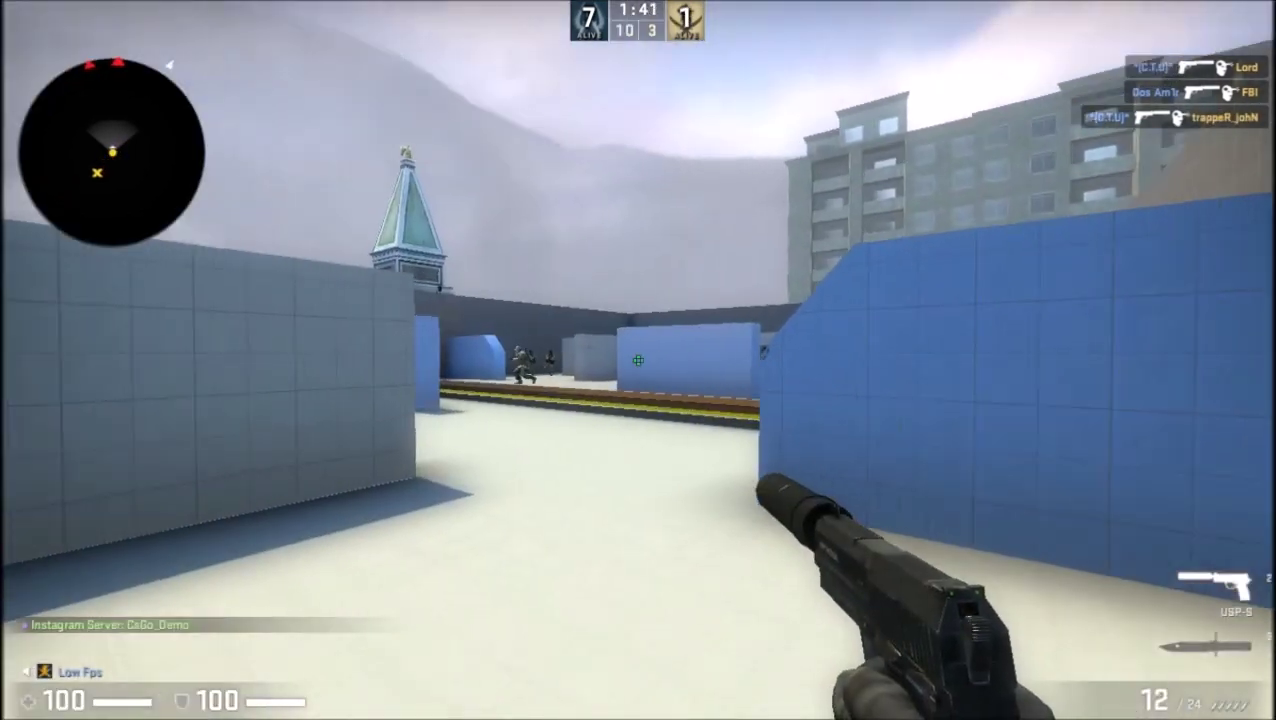
{"action": "key", "text": "w"}
{"action": "left_click", "coordinate": [638, 360]}
{"action": "left_click", "coordinate": [638, 360]}
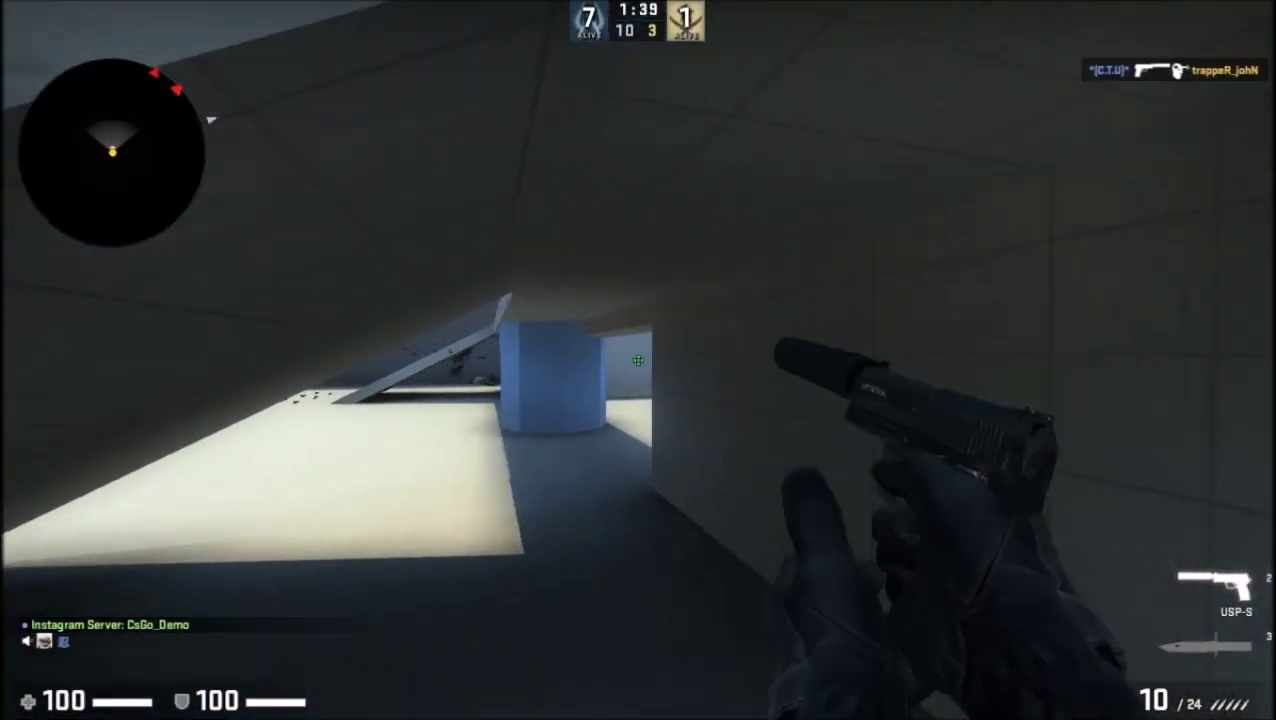
{"action": "key", "text": "w"}
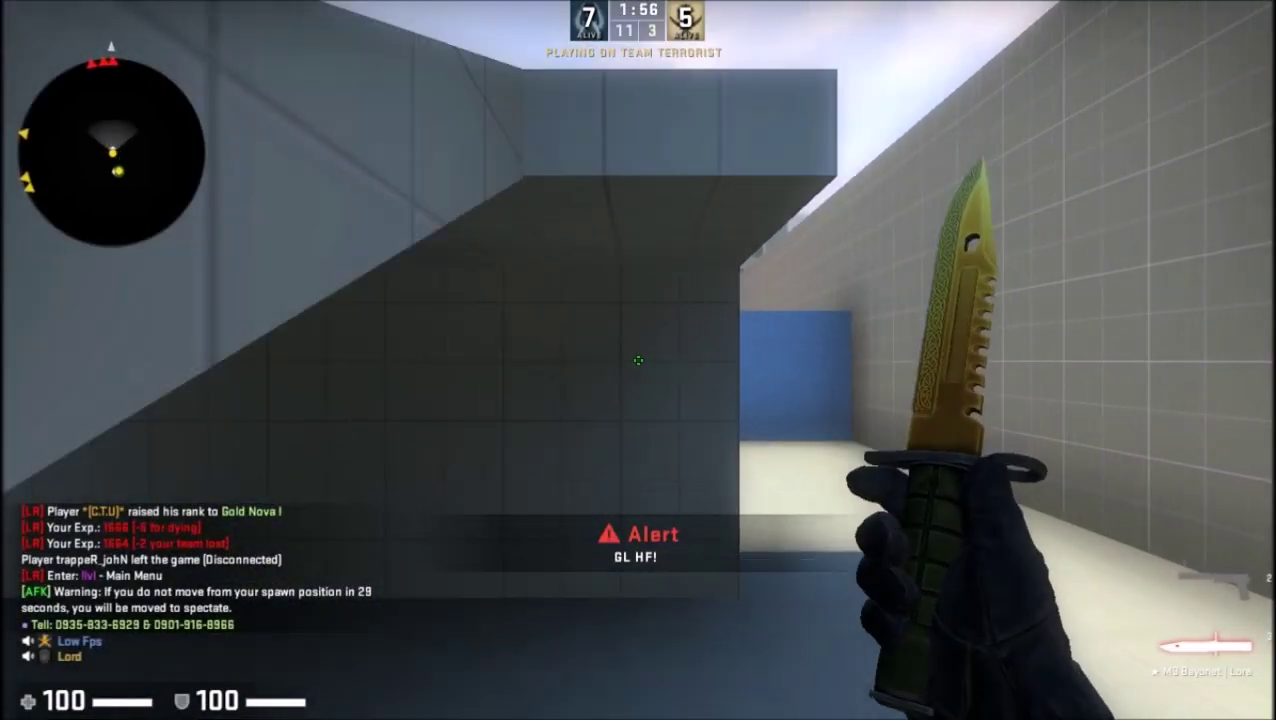
{"action": "key", "text": "s"}
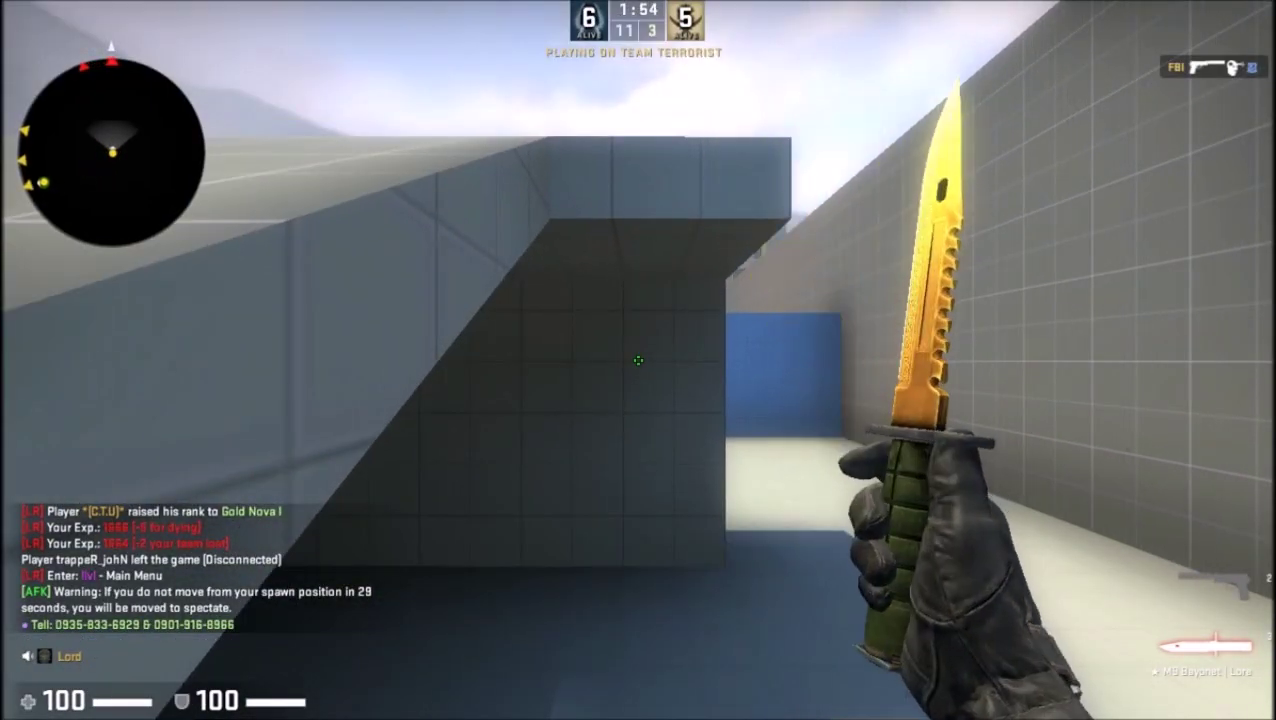
{"action": "key", "text": "f"}
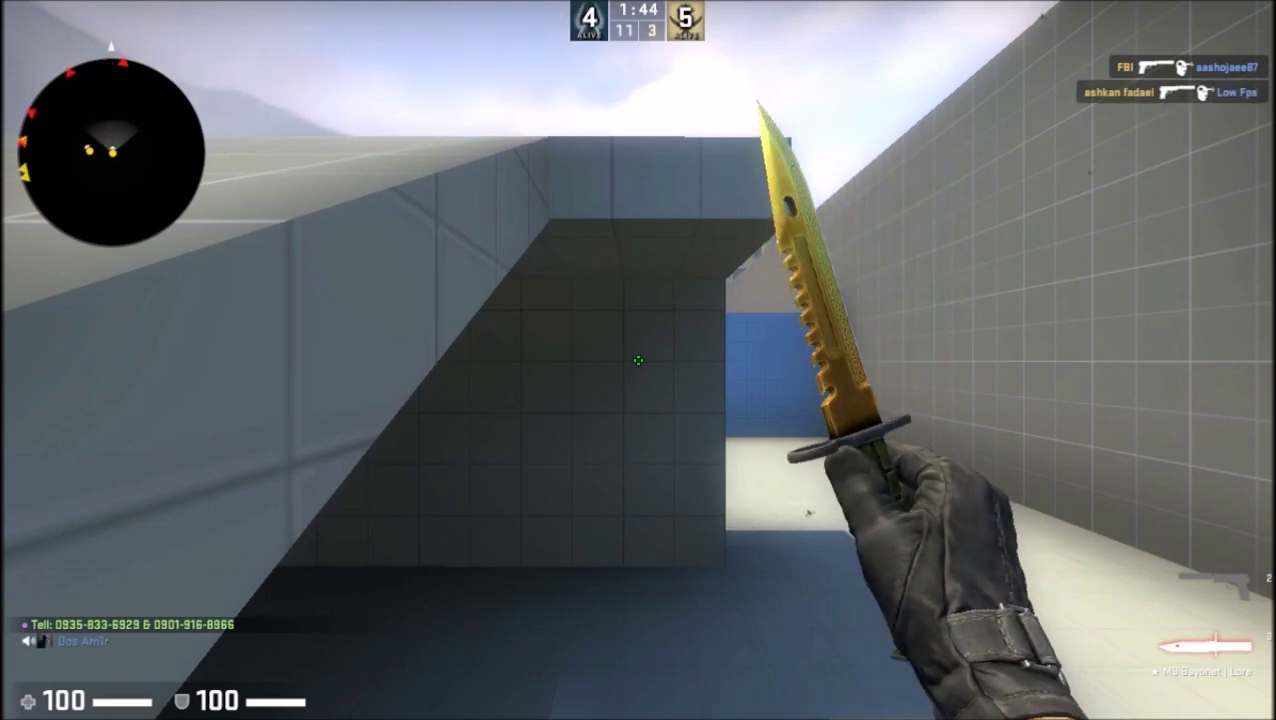
{"action": "key", "text": "f"}
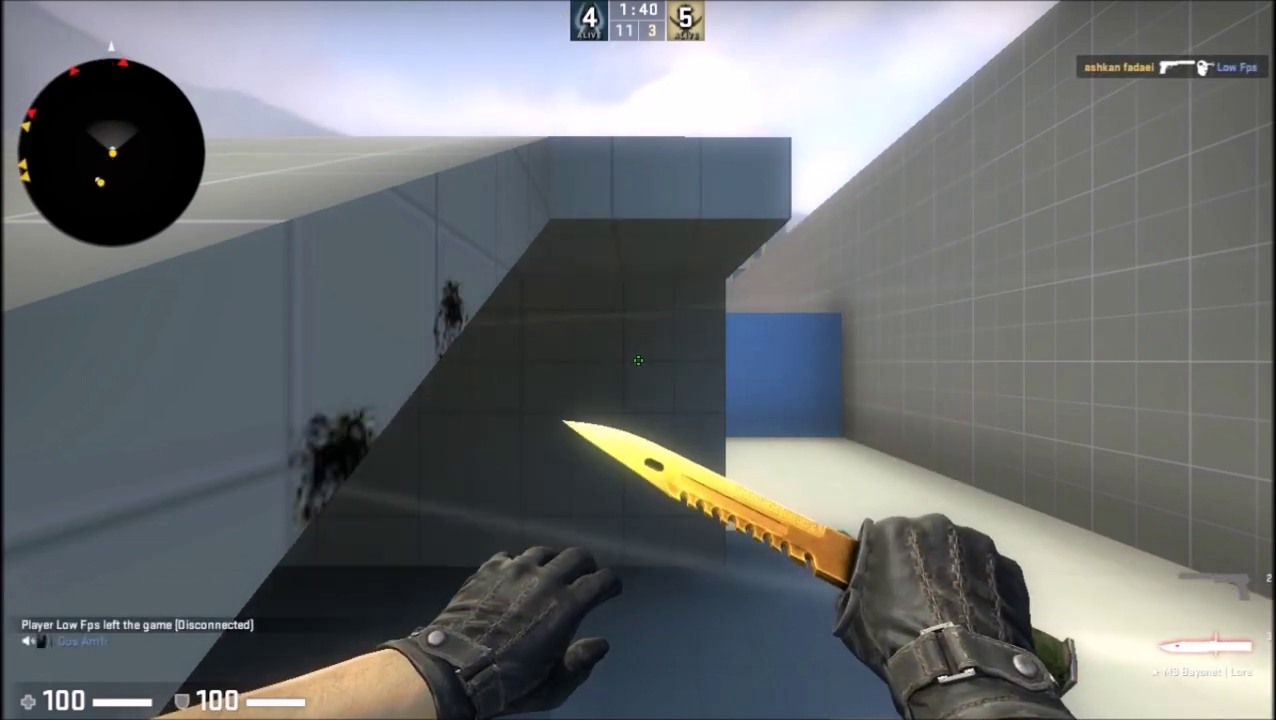